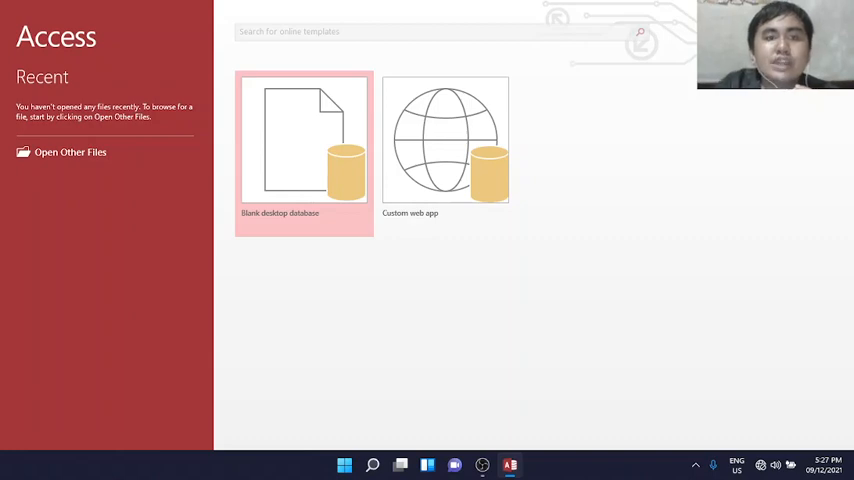
Create a new blank desktop database with the file name DB.accdb.
click(338, 169)
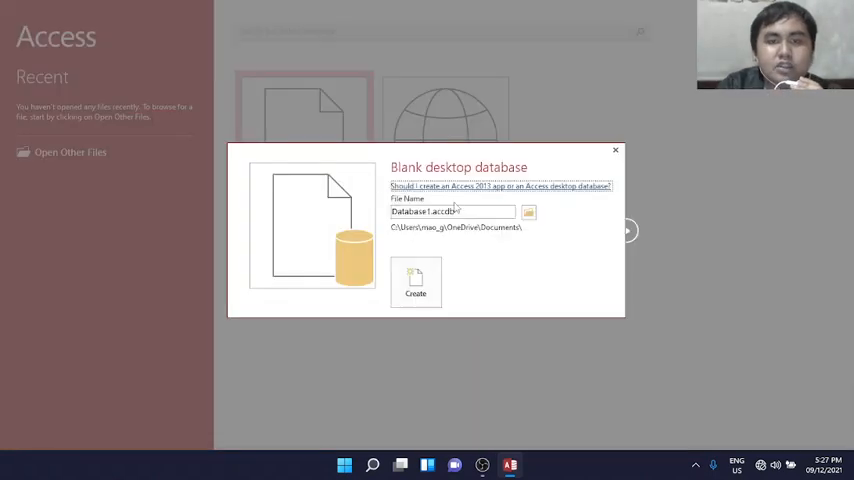
click(432, 212)
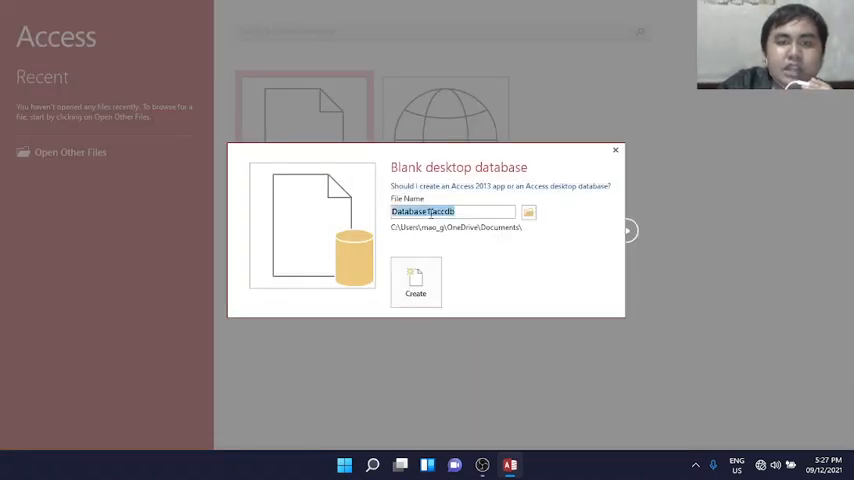
click(432, 212)
key(BackSpace)
key(BackSpace)
key(BackSpace)
key(BackSpace)
key(BackSpace)
key(BackSpace)
key(BackSpace)
key(BackSpace)
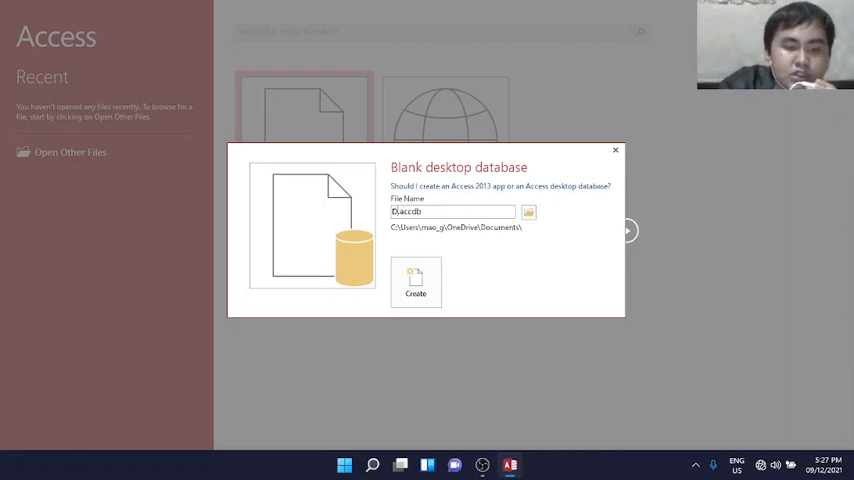
text(B)
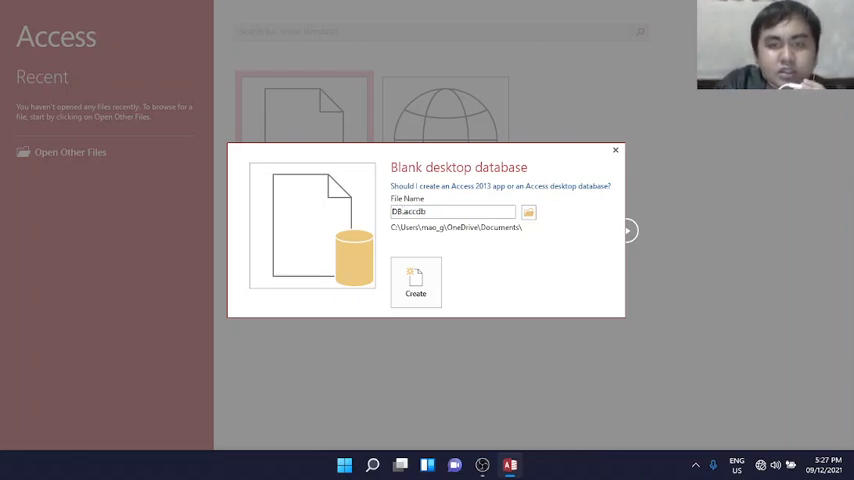
key(Return)
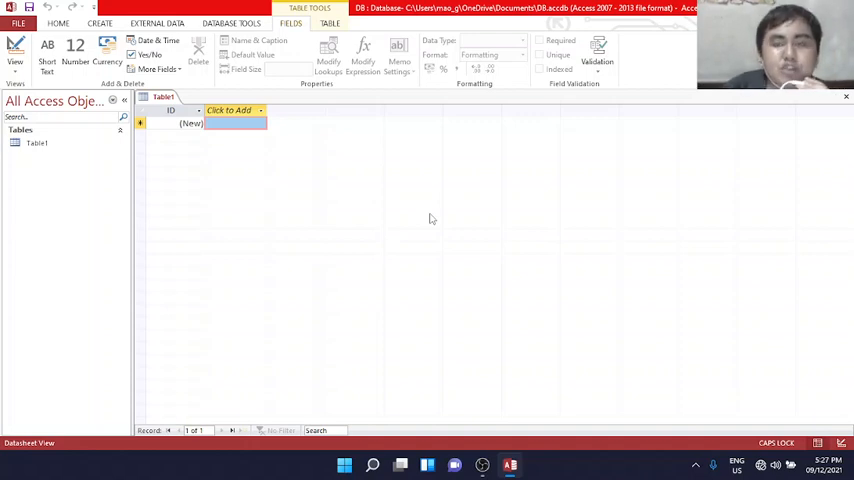
Switch Table1 to Design View, saving it under the name tblData.
click(842, 444)
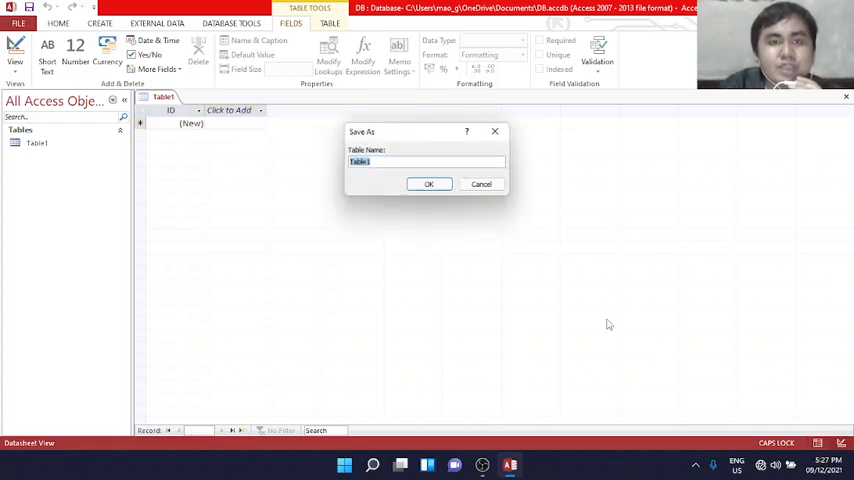
click(385, 161)
key(BackSpace)
key(BackSpace)
key(BackSpace)
key(BackSpace)
key(BackSpace)
key(BackSpace)
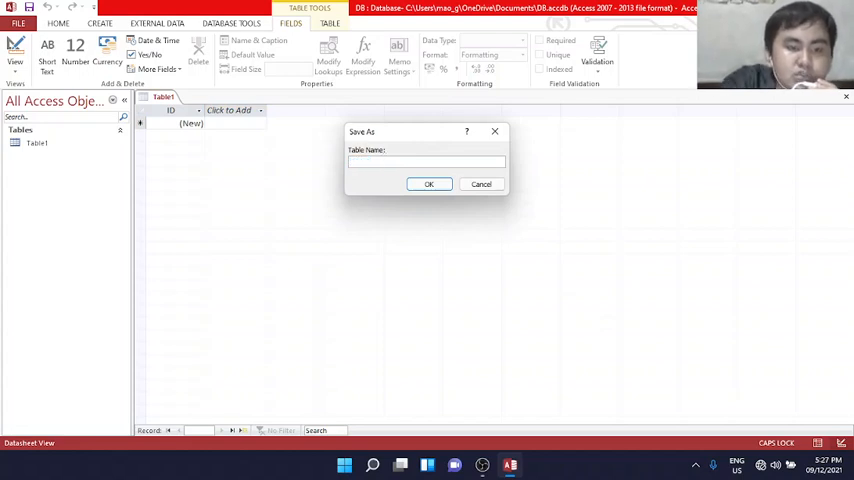
key(Caps_Lock)
text(tbl)
key(Caps_Lock)
text(Ti)
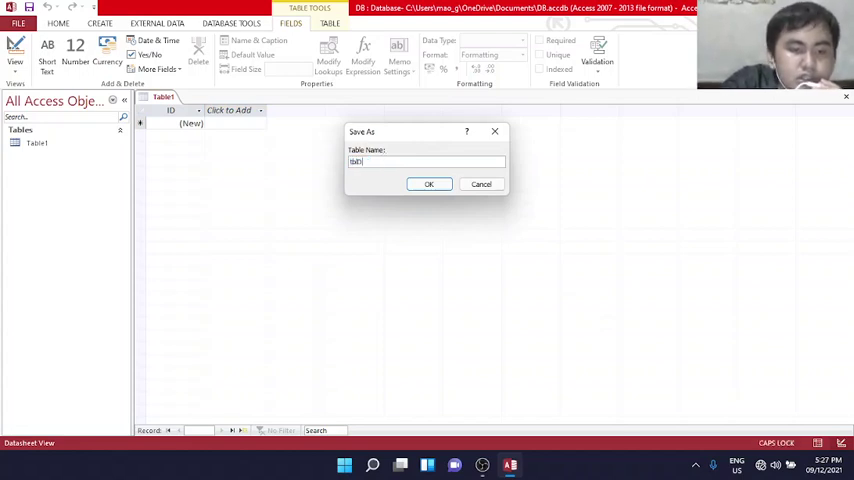
key(Caps_Lock)
text(ata)
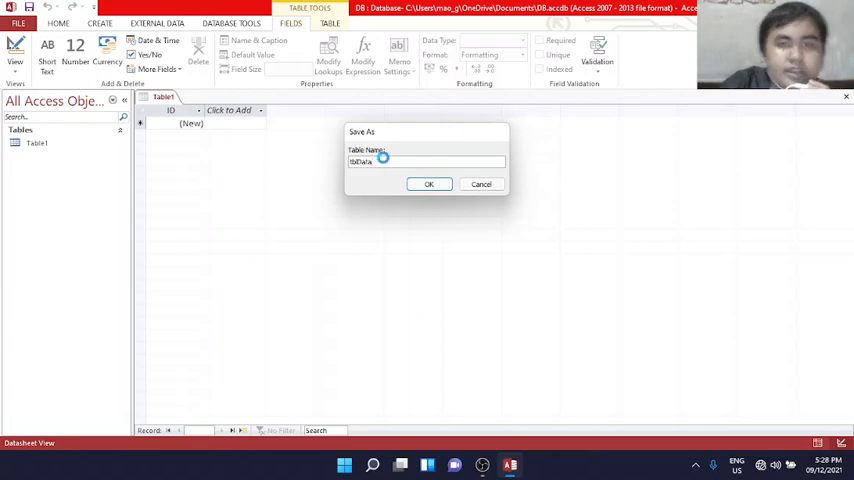
key(Return)
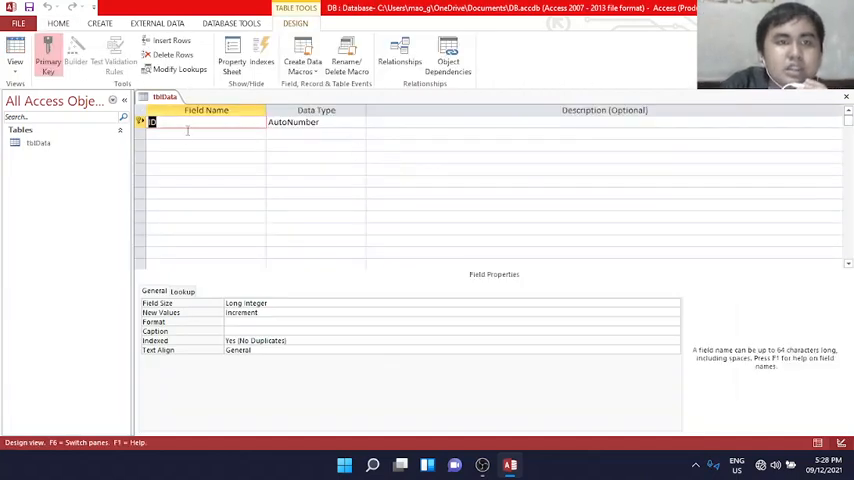
Add Short Text fields LastName and FirstName below the ID field.
click(186, 135)
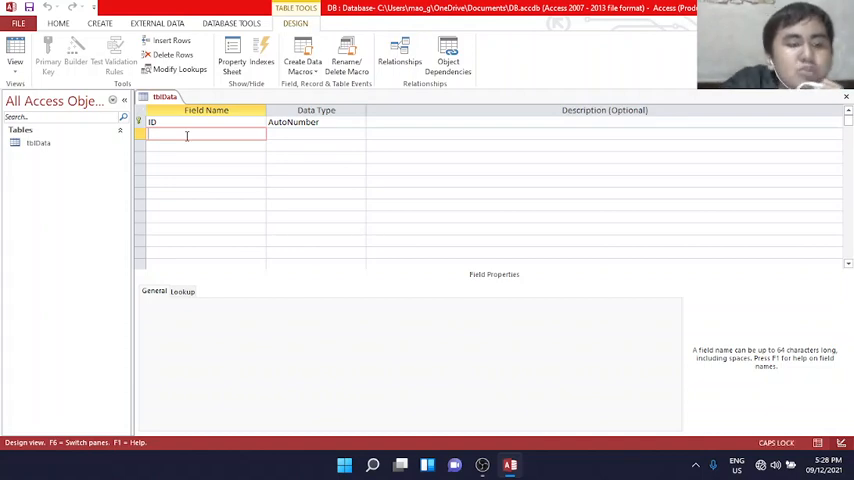
text(Last)
key(Caps_Lock)
text(N)
key(Caps_Lock)
text(ame)
key(Tab)
key(Tab)
key(Tab)
text(First)
key(Caps_Lock)
text(N)
key(Caps_Lock)
text(ame)
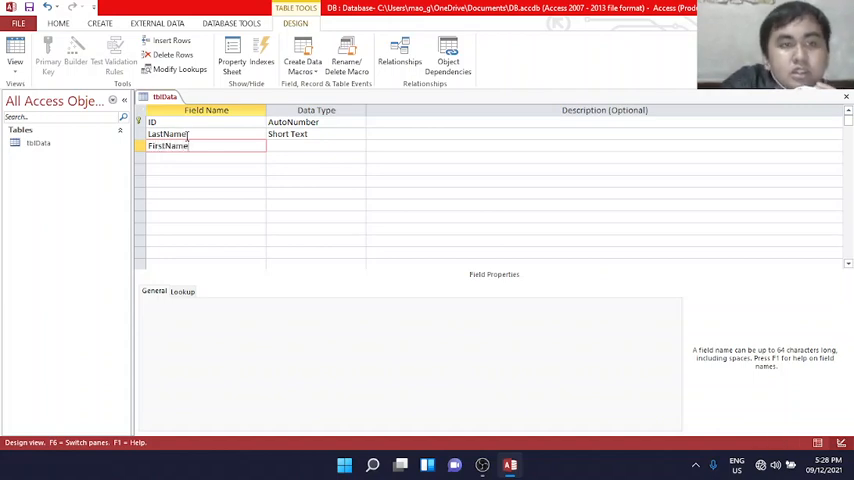
key(Return)
key(Return)
key(Return)
Add Short Text fields MI, Age and Gender to complete tblData's design.
key(Caps_Lock)
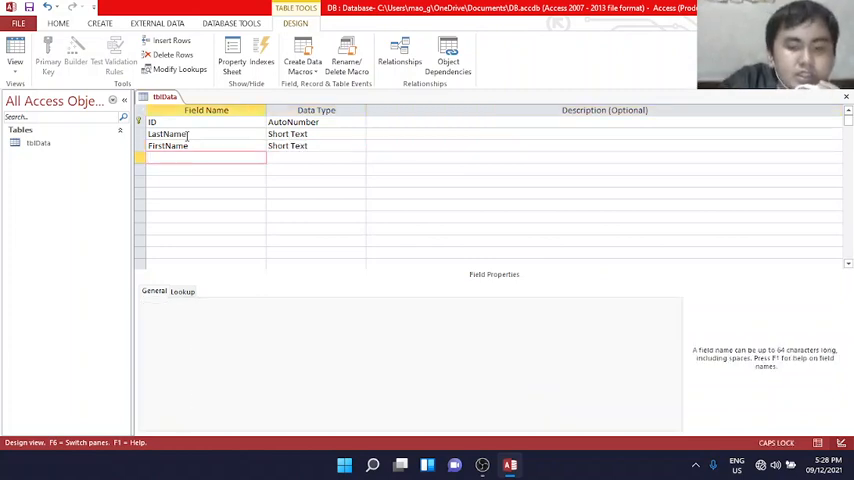
text(M)
key(BackSpace)
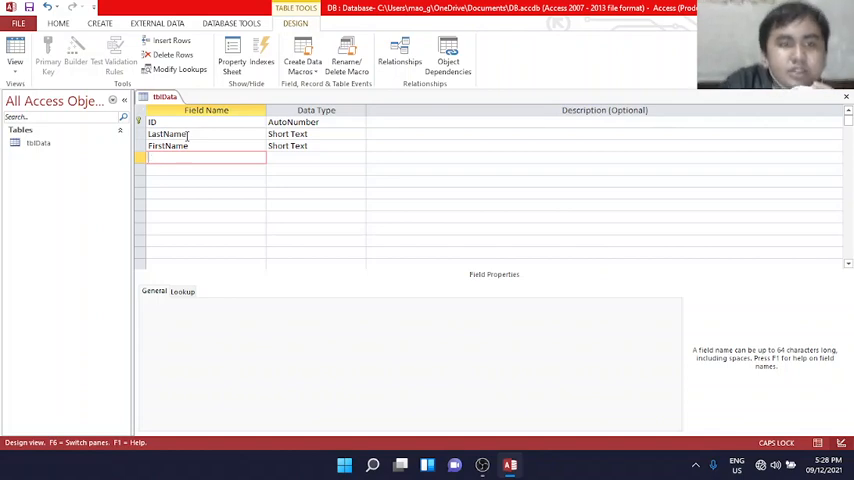
text(MI)
key(Tab)
key(Tab)
key(Tab)
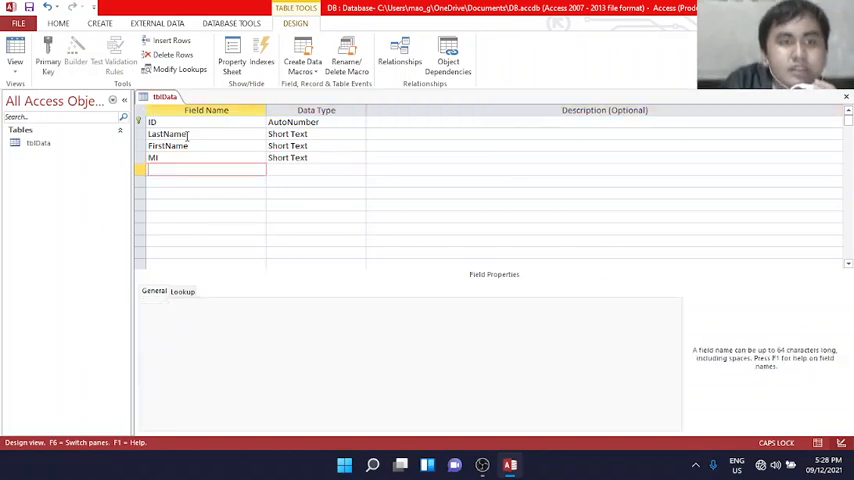
text(A)
key(Caps_Lock)
text(ge)
key(Tab)
key(Tab)
key(Tab)
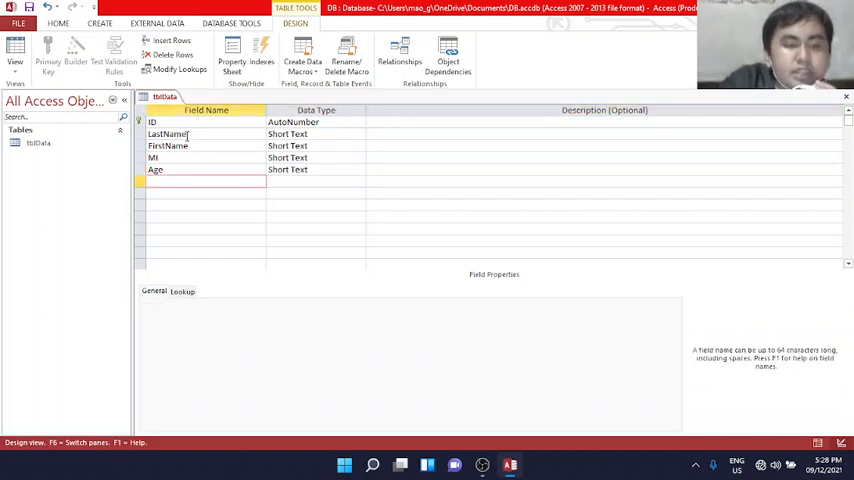
key(Caps_Lock)
text(G)
key(Caps_Lock)
text(ender)
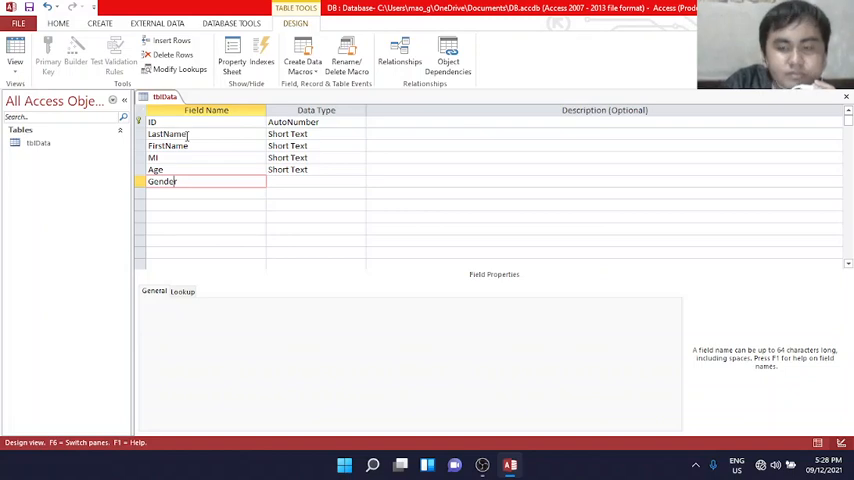
key(Tab)
key(Tab)
key(Tab)
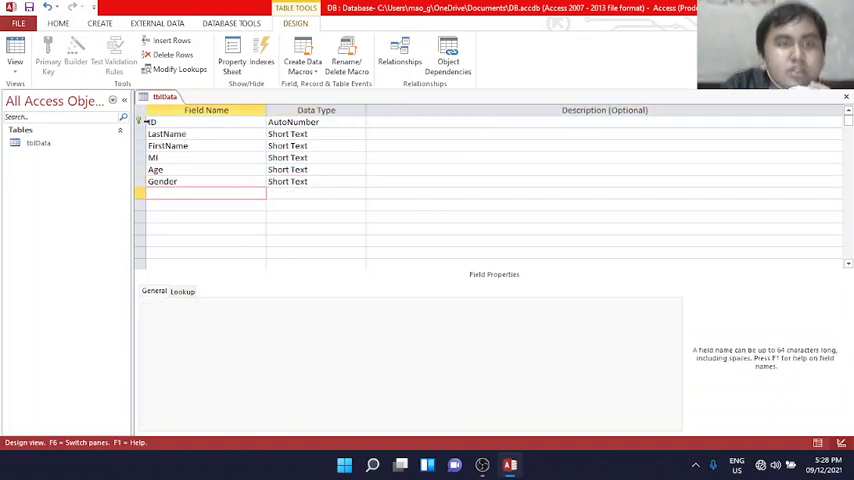
click(68, 147)
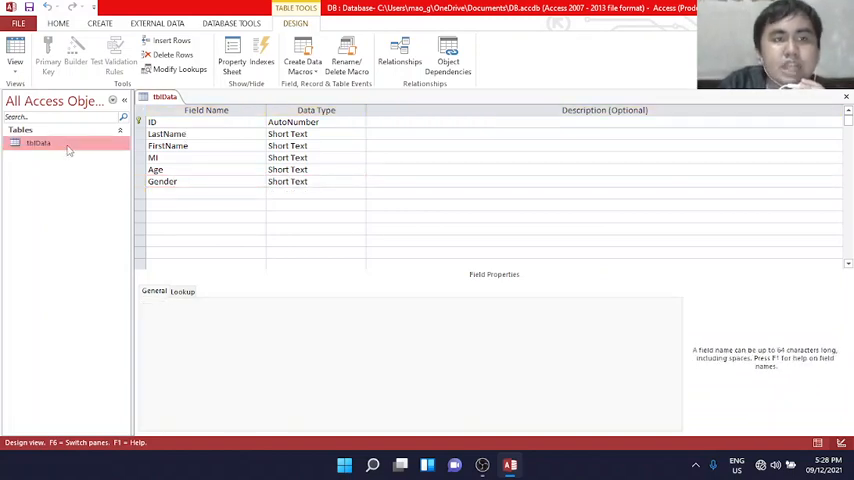
Open tblData as a datasheet, confirming Yes to save its design first.
double_click(68, 147)
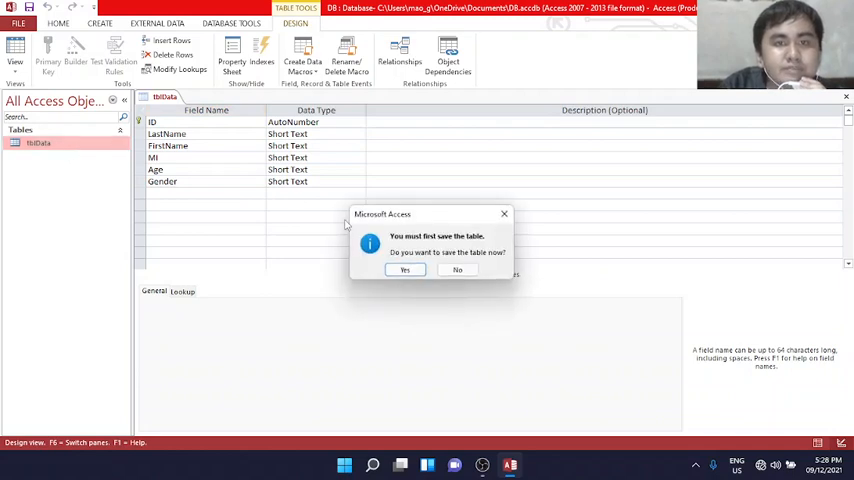
click(405, 270)
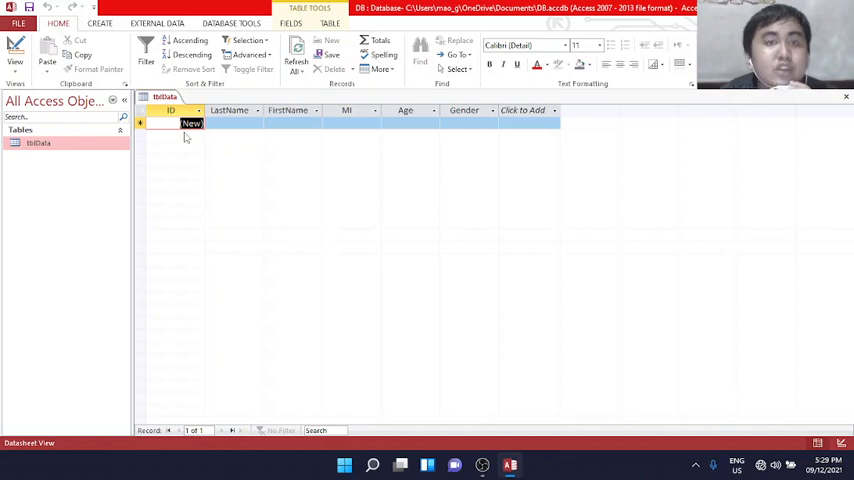
click(222, 123)
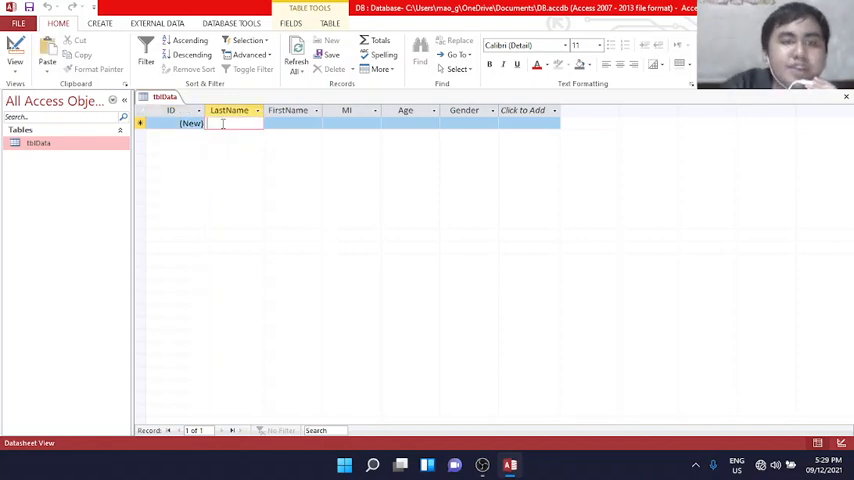
text(Gagarin)
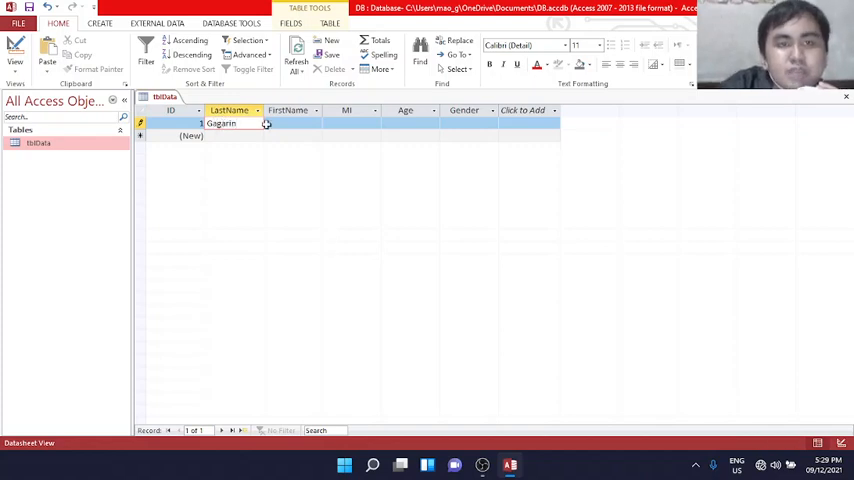
click(297, 124)
key(Caps_Lock)
text(Mauri)
key(Caps_Lock)
text(ce)
click(339, 121)
key(Caps_Lock)
text(P)
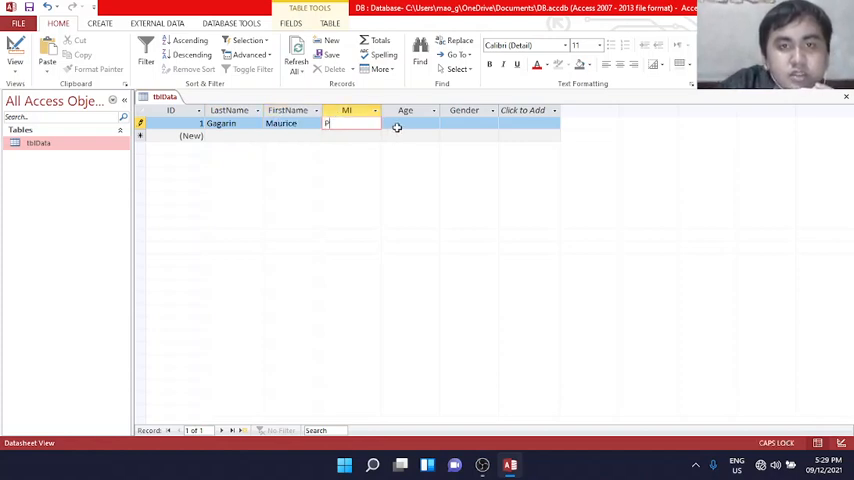
click(400, 123)
text(18)
click(459, 123)
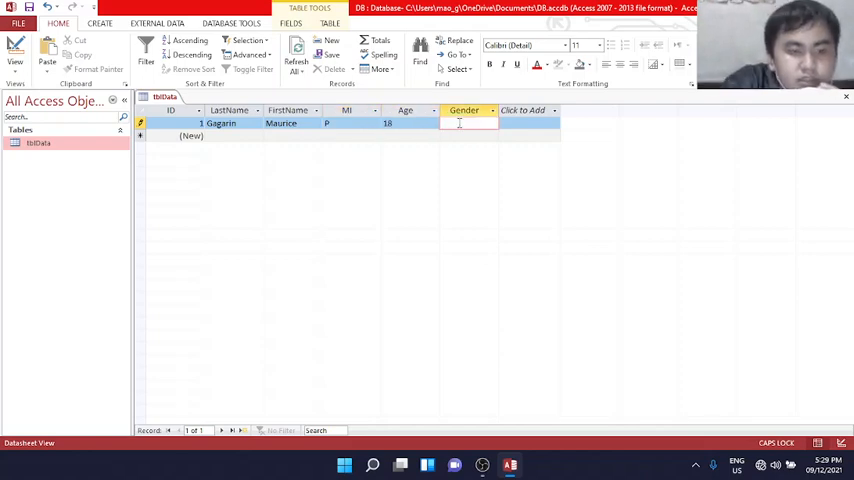
text(M)
key(Caps_Lock)
text(ale)
key(Return)
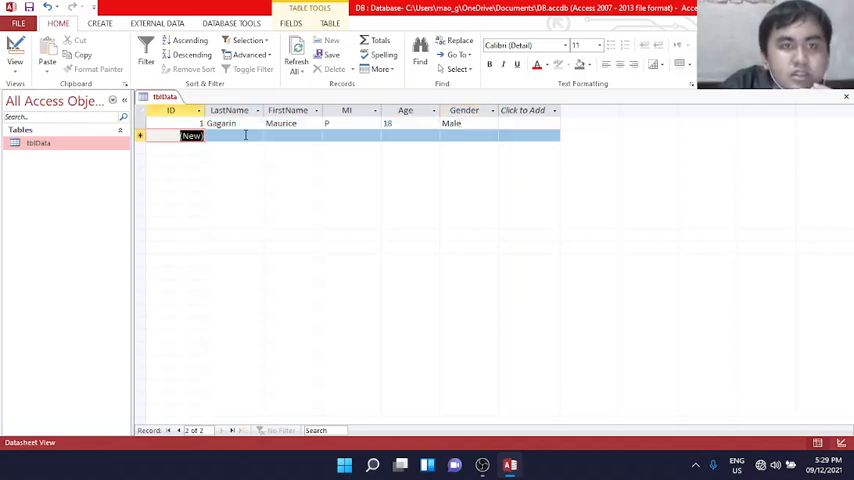
click(245, 135)
text(Pagsinohin)
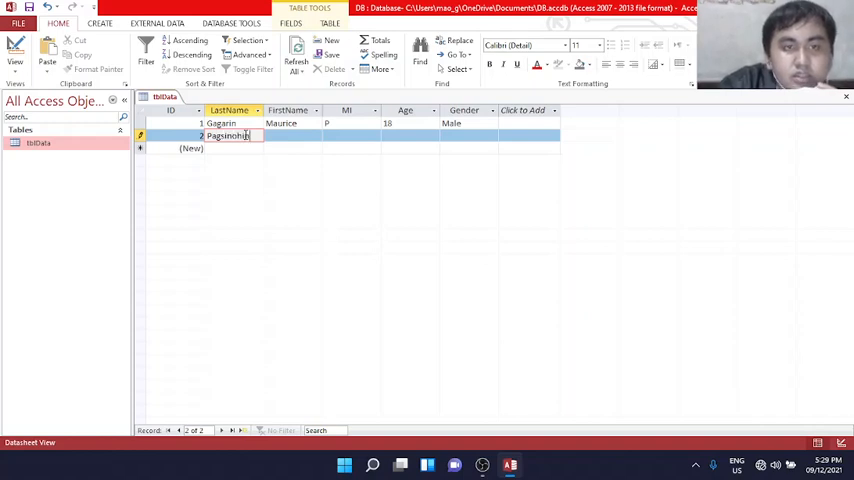
key(Tab)
key(Caps_Lock)
key(Caps_Lock)
text(aith)
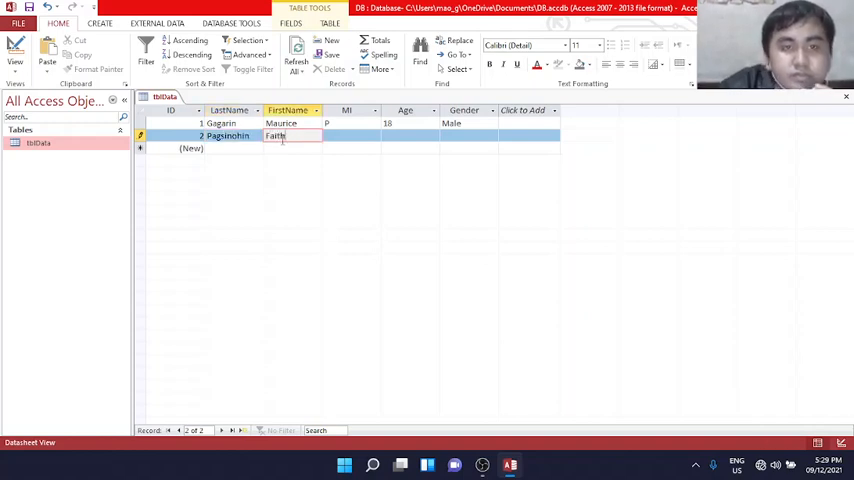
key(Tab)
key(Caps_Lock)
text(P)
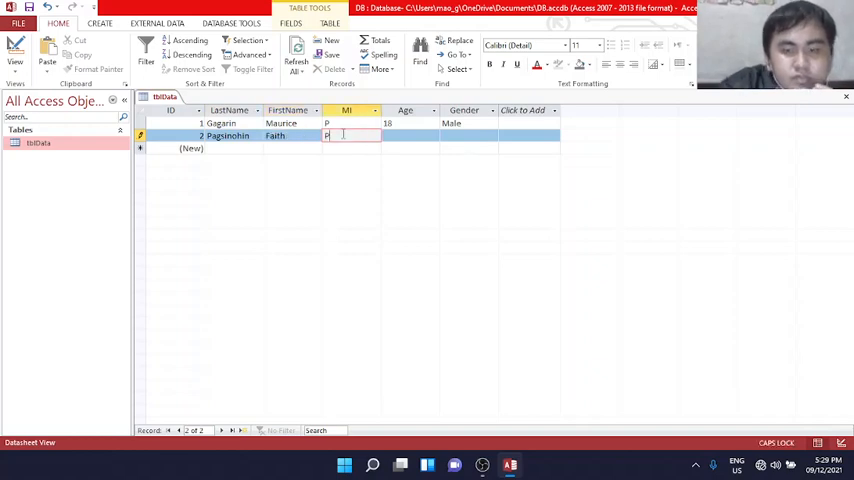
key(Tab)
text(1)
key(Tab)
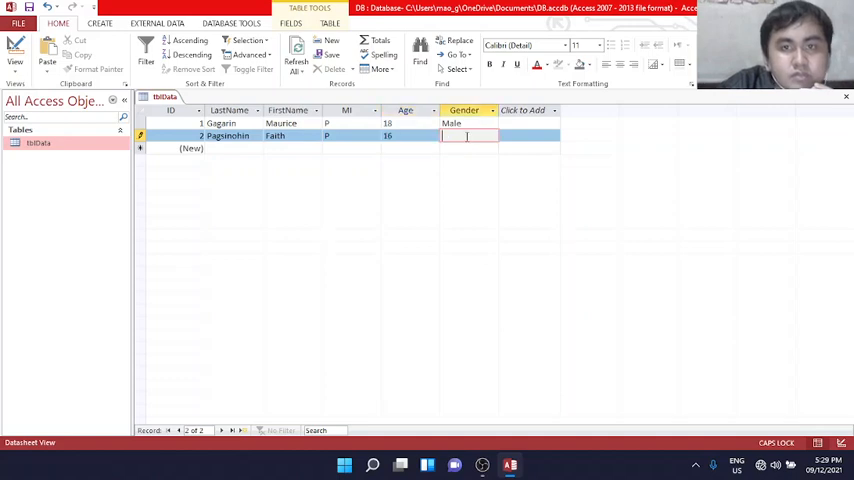
text(F)
key(Caps_Lock)
text(ema)
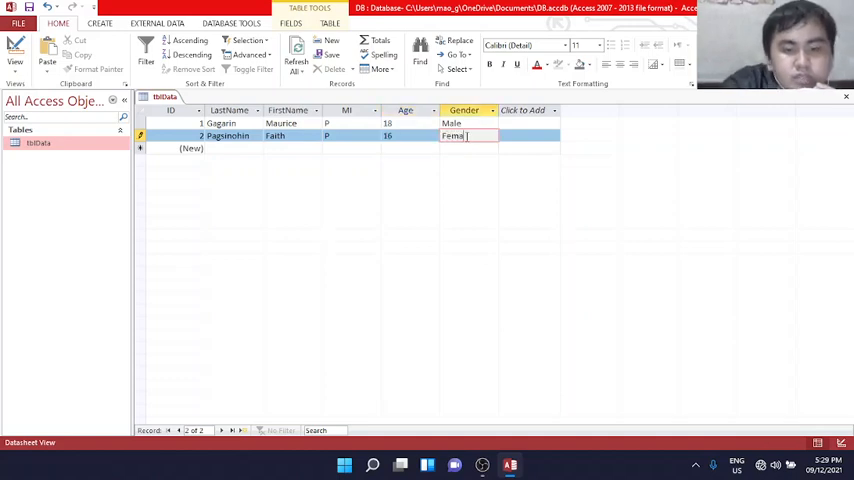
text(le)
key(Tab)
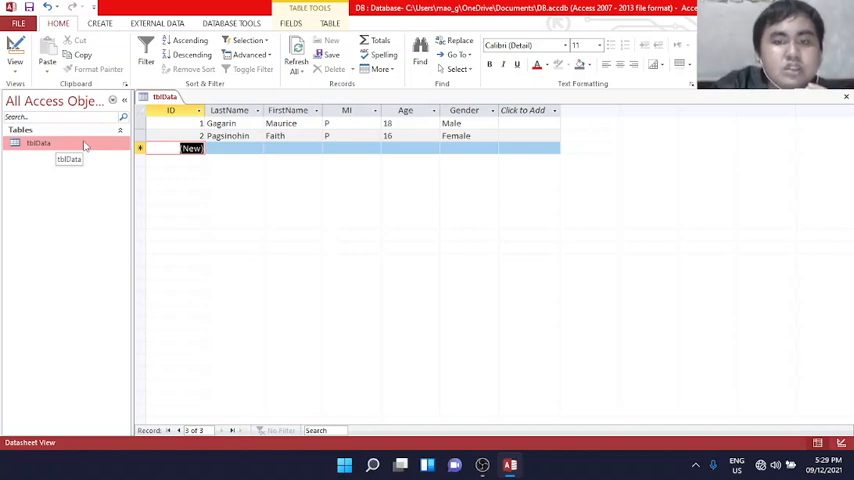
click(97, 23)
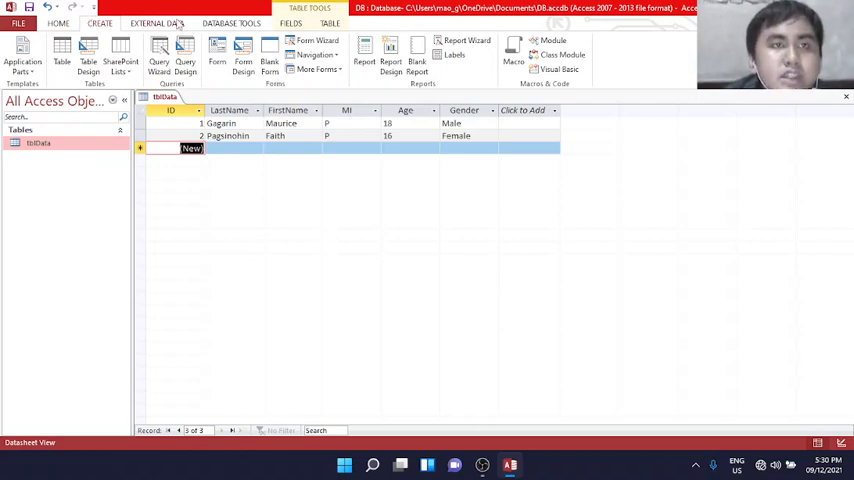
Create a new empty query in Query Design and save it as SELECT.
click(185, 55)
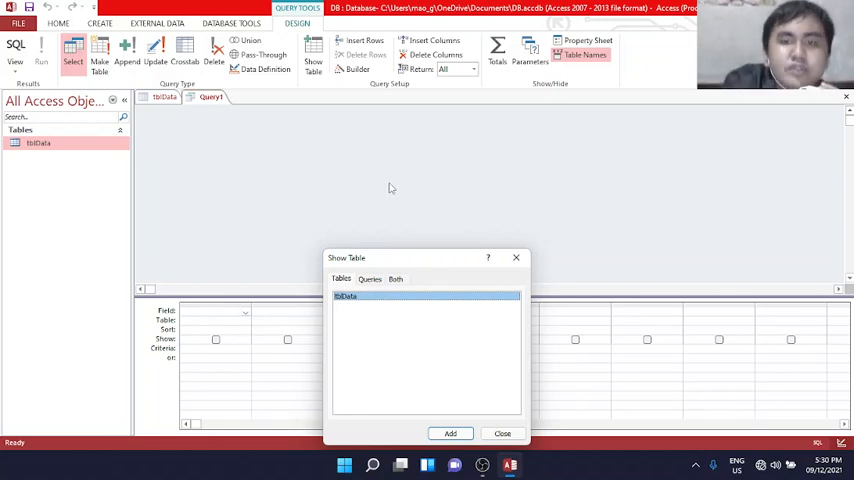
click(516, 257)
right_click(208, 99)
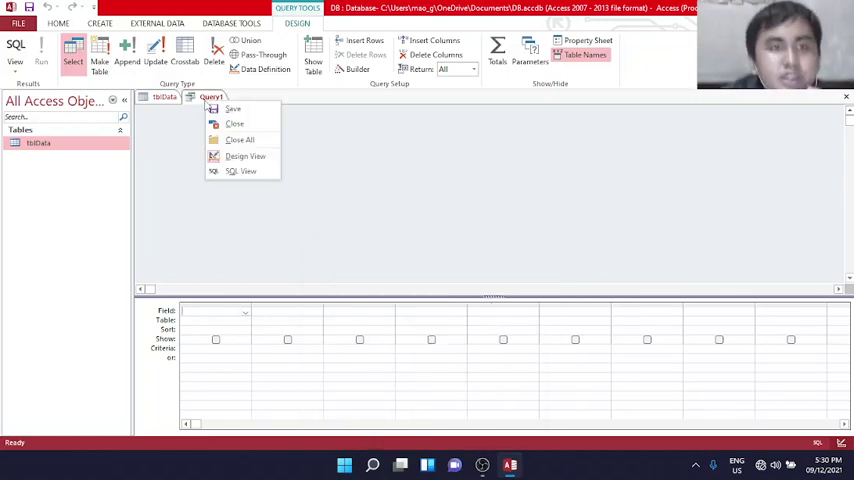
click(218, 110)
key(BackSpace)
key(Caps_Lock)
text(SELE)
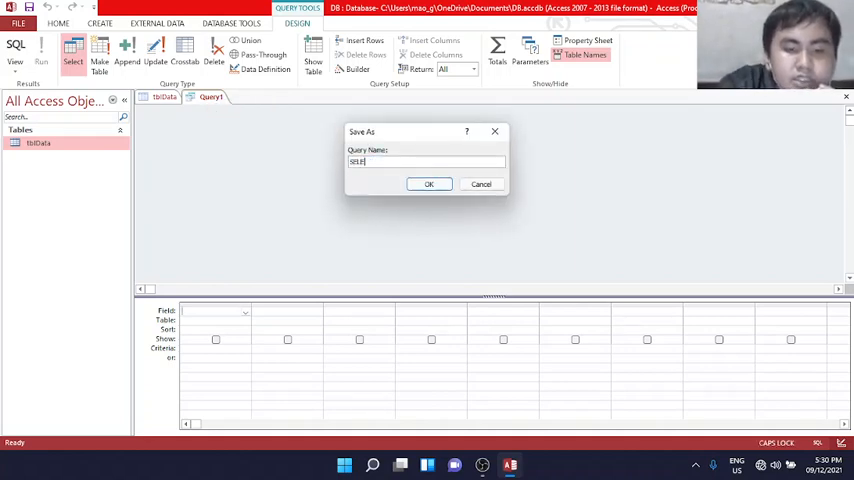
text(CT)
key(Return)
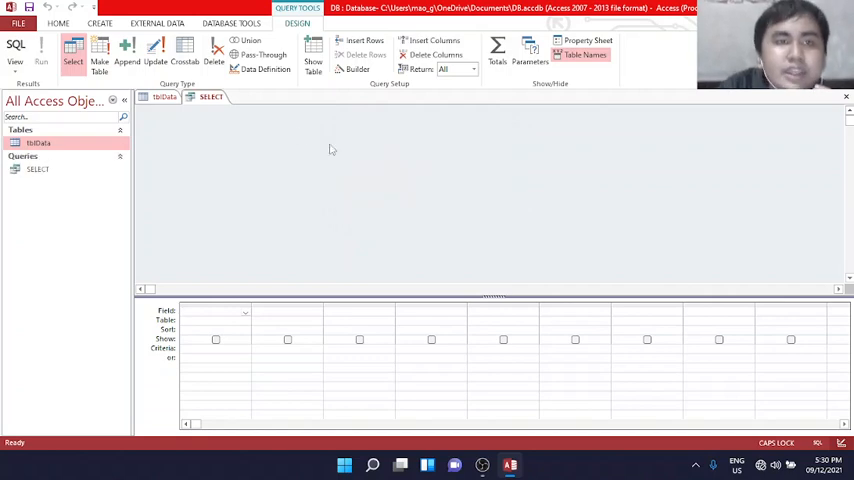
Switch the SELECT query to SQL View ready for editing after the SELECT keyword.
right_click(206, 96)
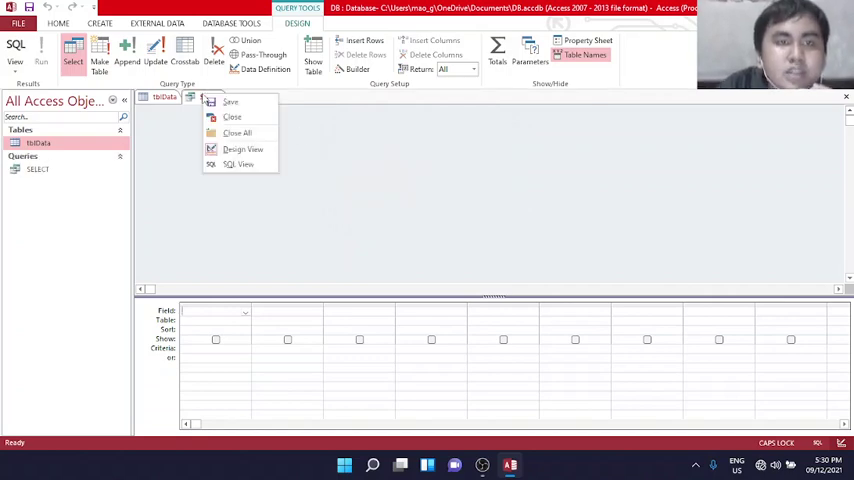
click(233, 166)
click(159, 111)
text(*)
click(164, 97)
Write SELECT LastName, FirstName FROM tblData; and run it to show both names.
click(208, 97)
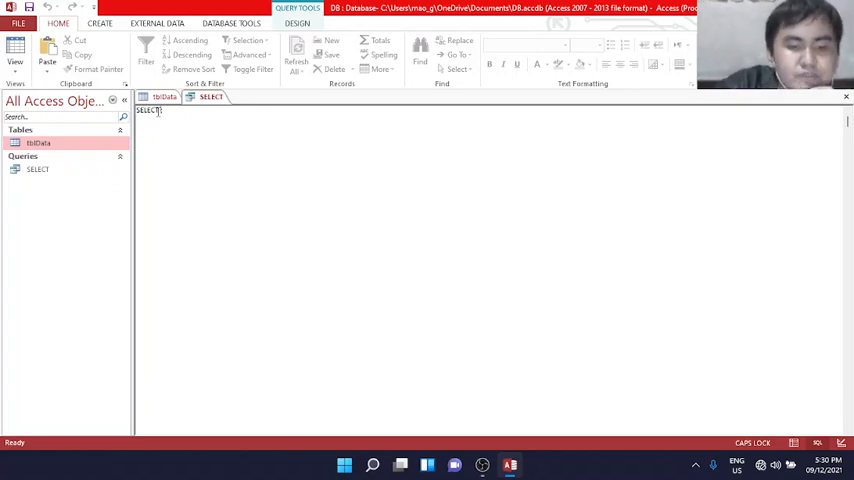
text(astN)
key(Caps_Lock)
text(ame,)
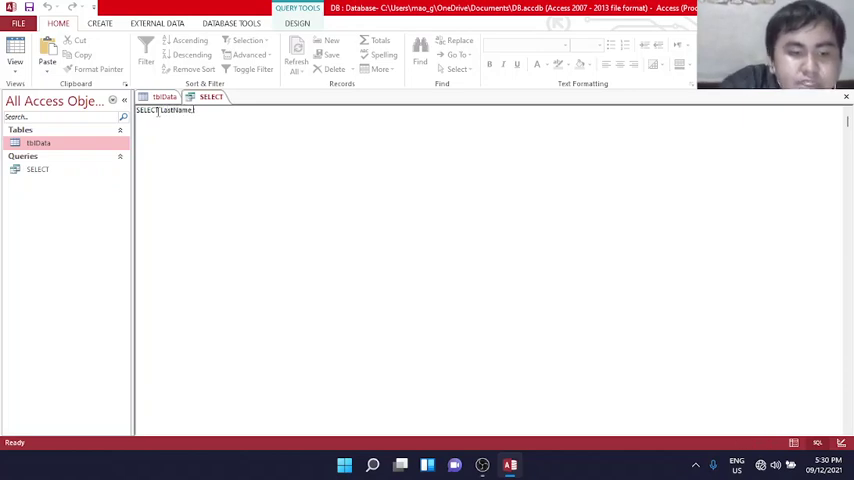
key(Caps_Lock)
text(Fi)
key(Caps_Lock)
text(i,)
key(Caps_Lock)
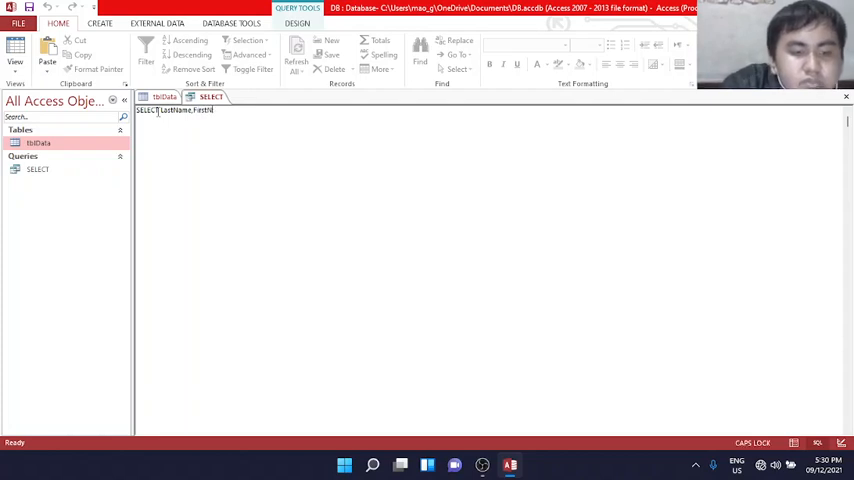
key(Caps_Lock)
text(ame ;)
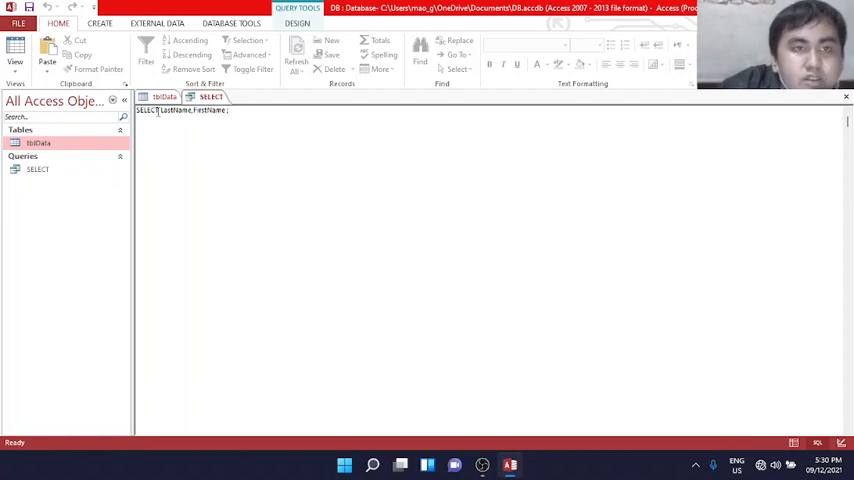
key(Caps_Lock)
text(FROM)
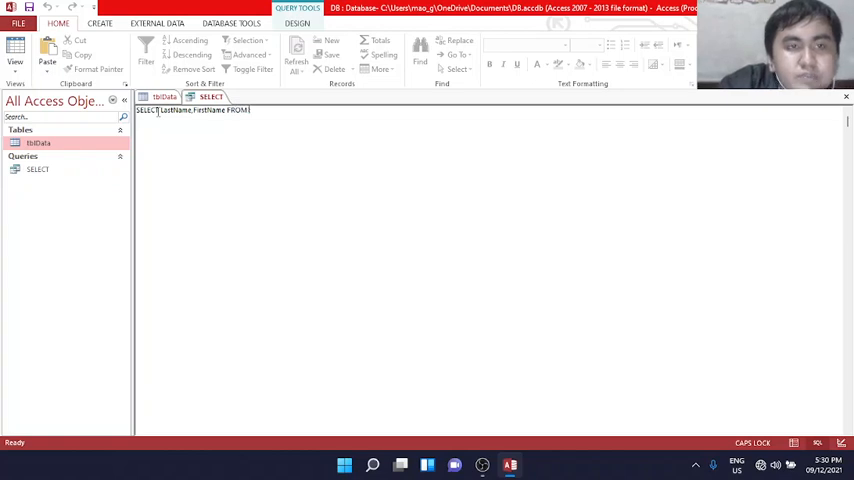
key(Caps_Lock)
text(tbl)
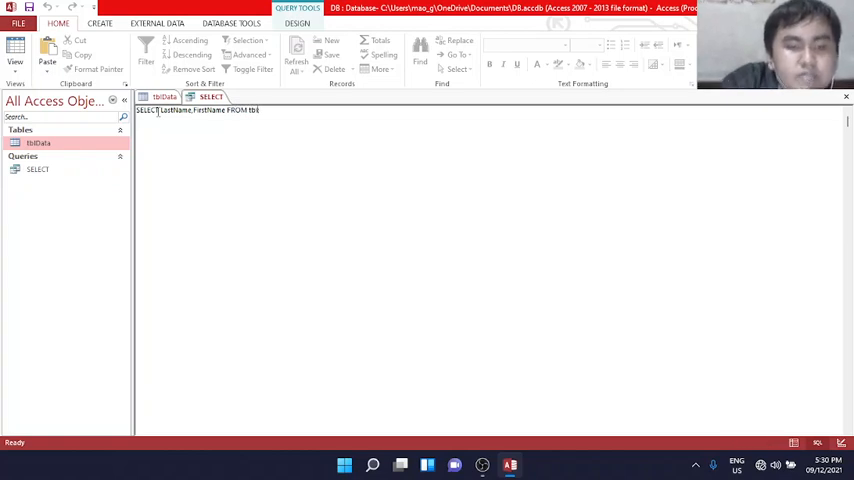
key(Caps_Lock)
text(D)
key(Caps_Lock)
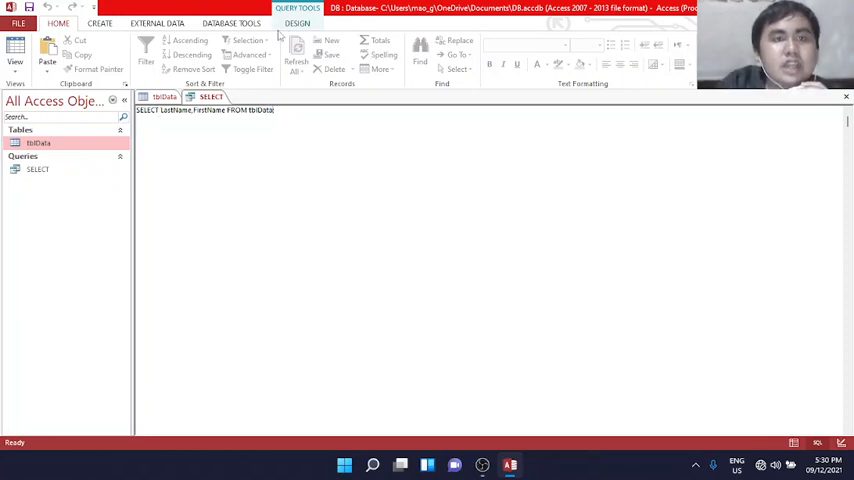
click(295, 24)
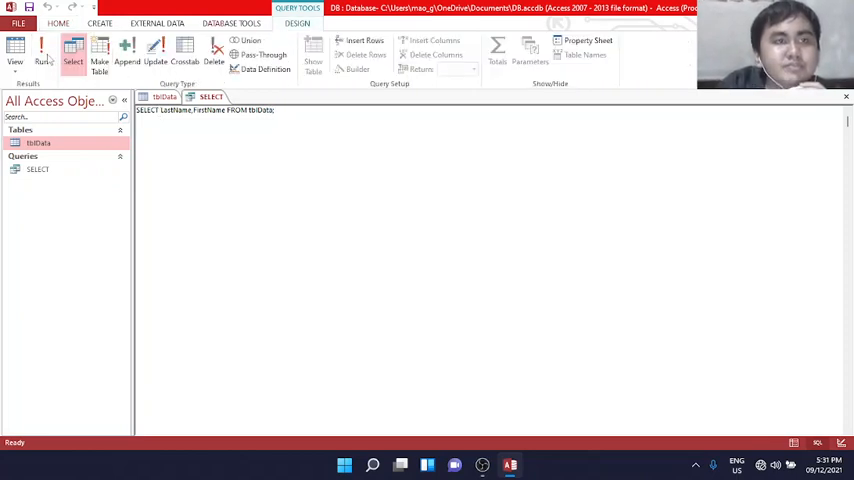
click(41, 52)
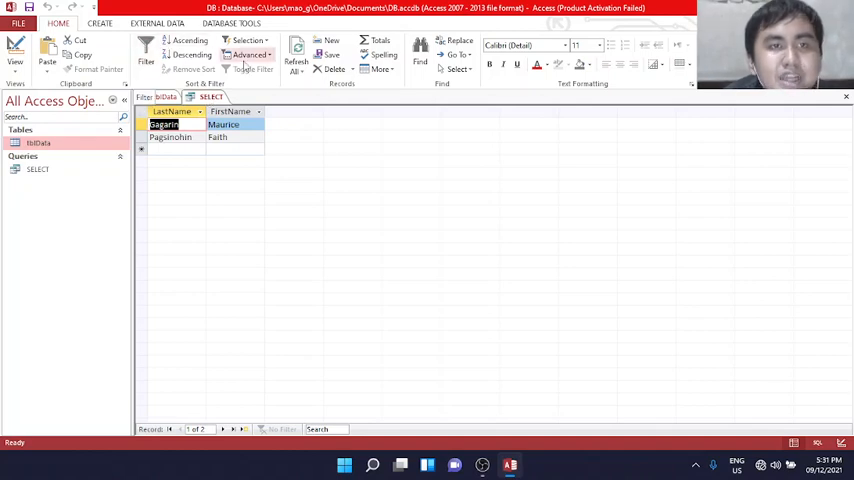
Extend the field list to ID, LastName, FirstName, MI, Age, Gender and rerun the query.
right_click(206, 98)
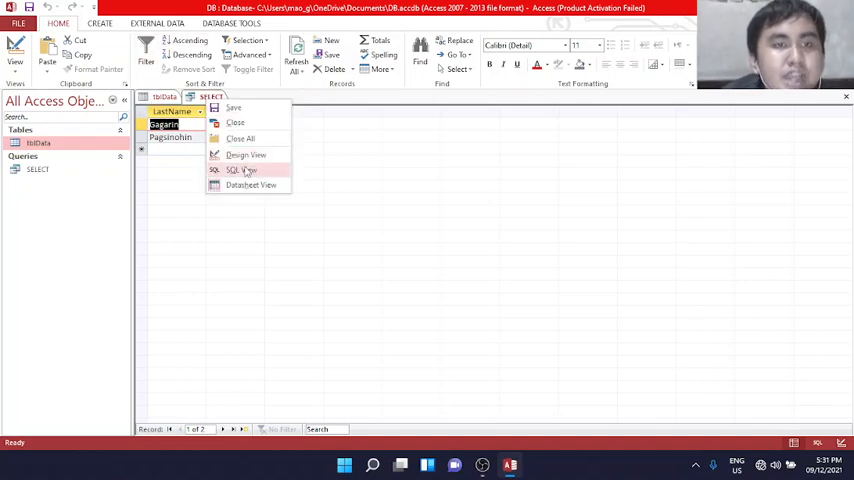
click(246, 171)
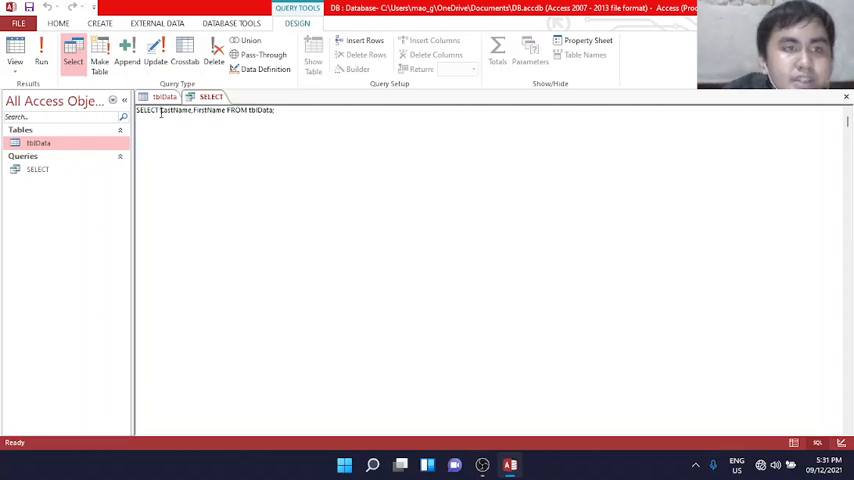
key(Caps_Lock)
text([]])
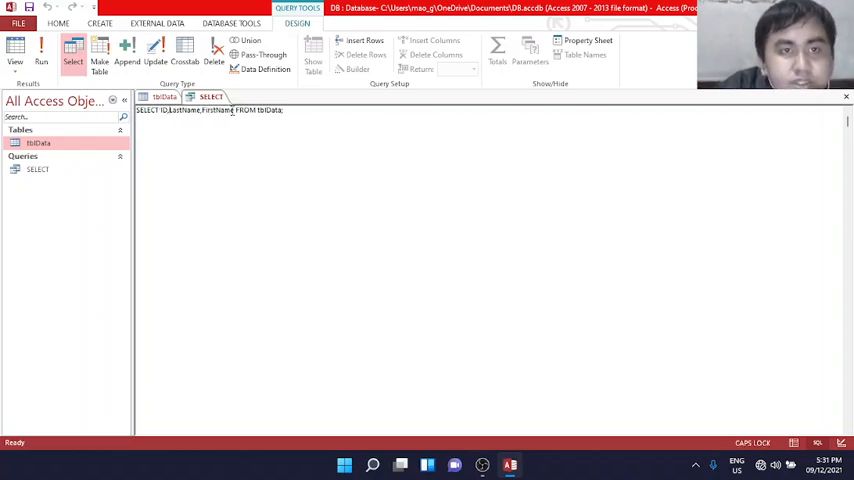
text(, MI,)
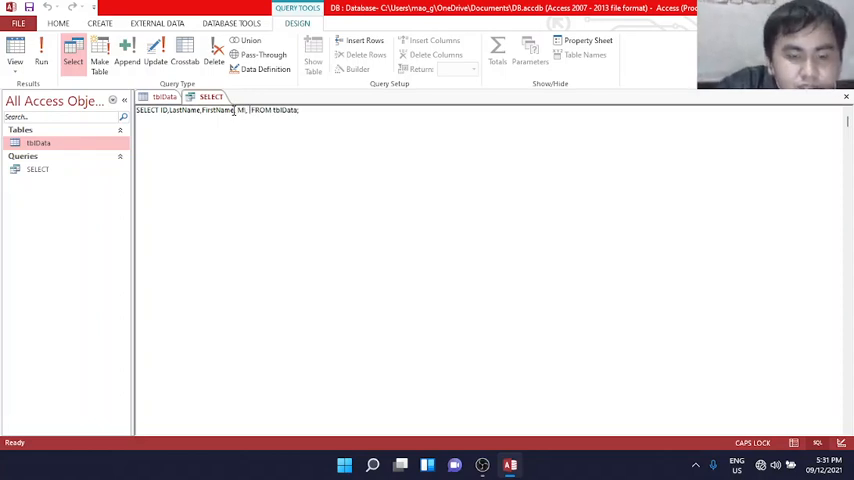
text(A)
key(Caps_Lock)
text(ge,)
key(Caps_Lock)
text(GA)
key(Caps_Lock)
key(BackSpace)
text(ender)
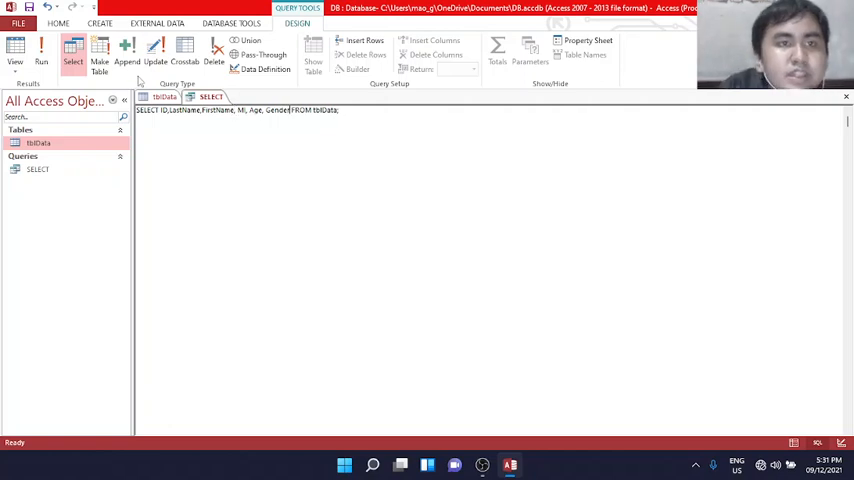
click(41, 55)
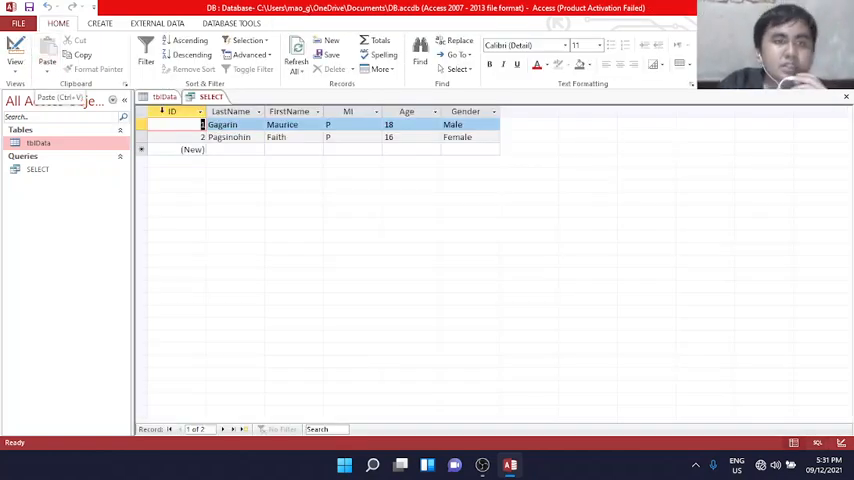
click(160, 97)
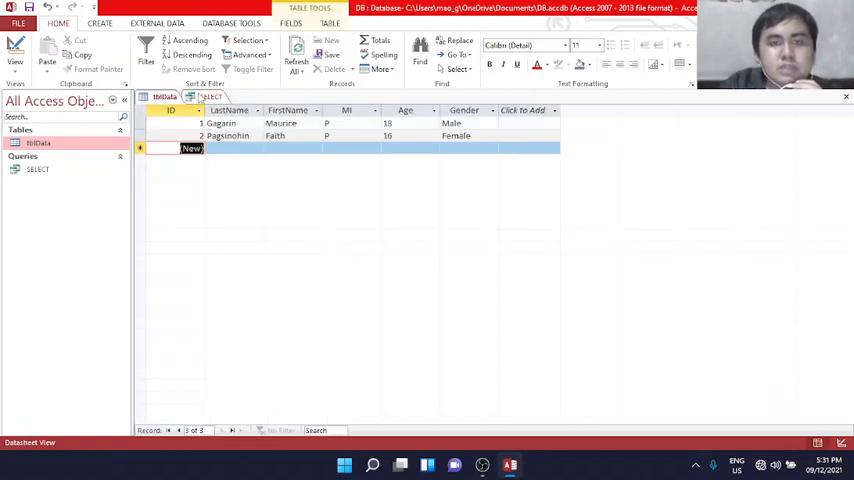
click(205, 96)
click(163, 96)
click(212, 97)
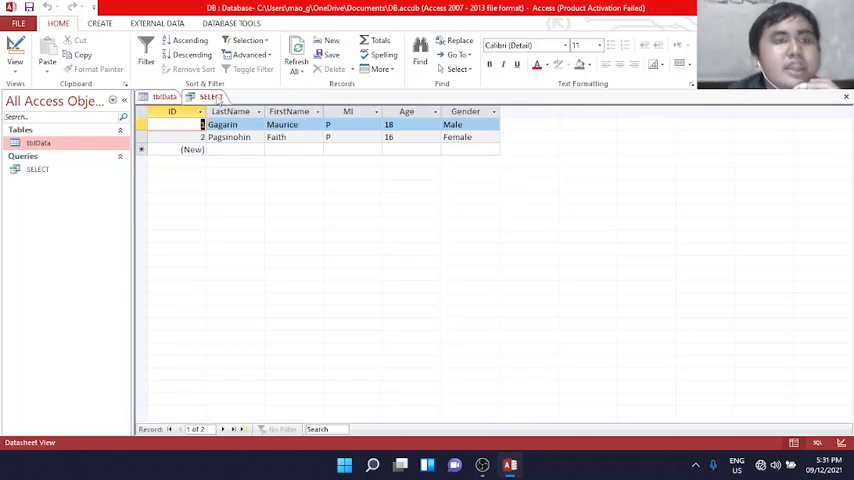
click(164, 96)
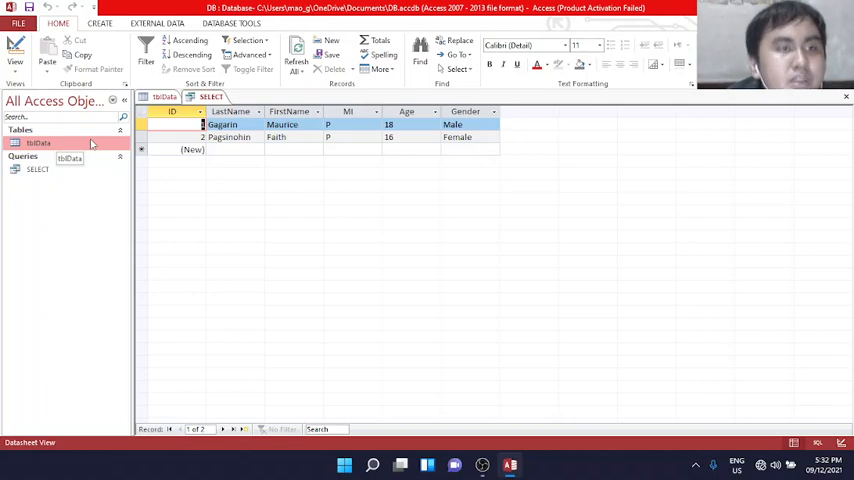
Create another empty query in Query Design and switch it to SQL View.
click(100, 24)
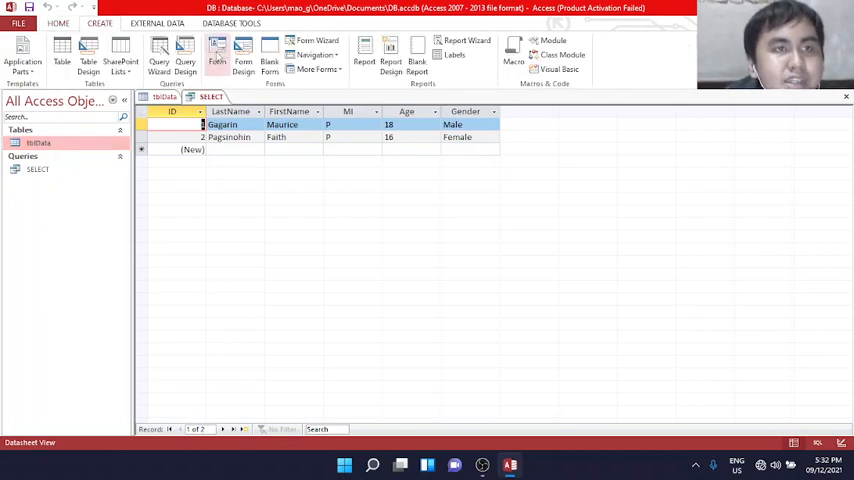
click(185, 55)
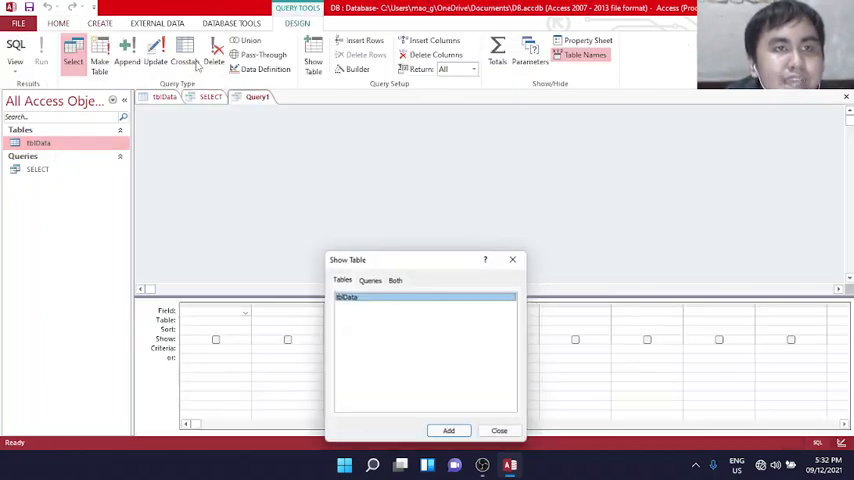
click(516, 257)
right_click(250, 97)
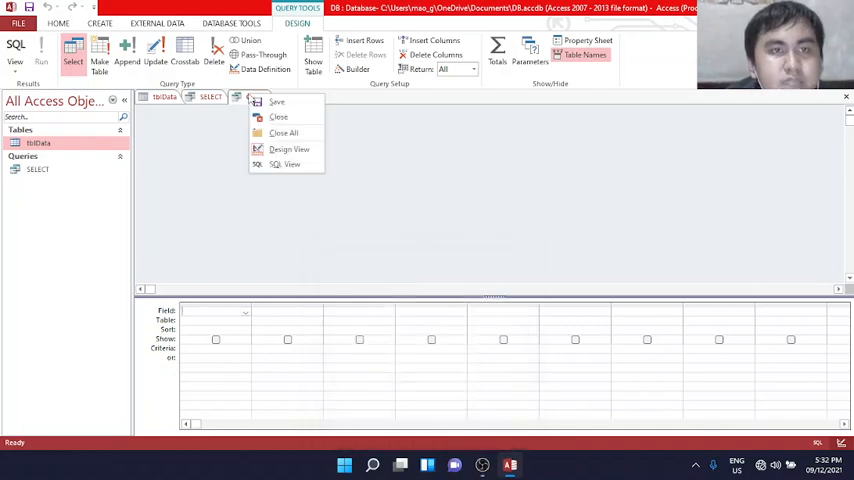
click(274, 164)
Attempt to save the new query under a new name, dismissing the SELECT statement error.
right_click(257, 100)
click(282, 109)
key(BackSpace)
key(Caps_Lock)
text(INS)
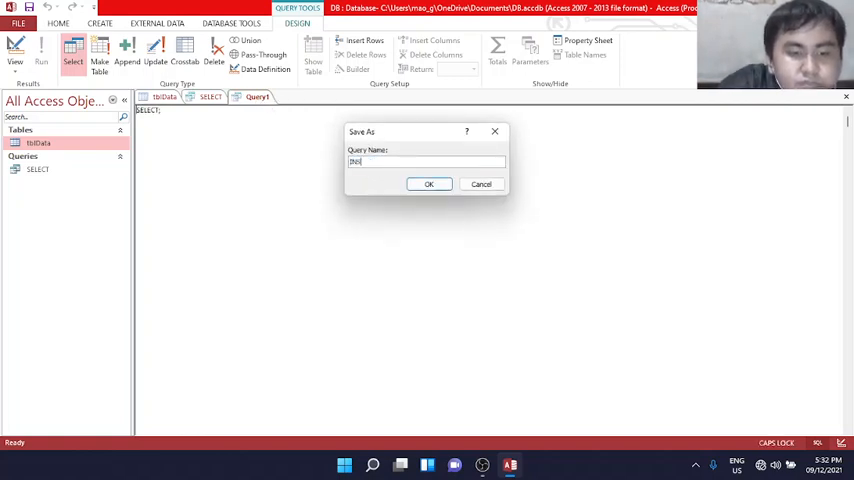
text(ERT INTO)
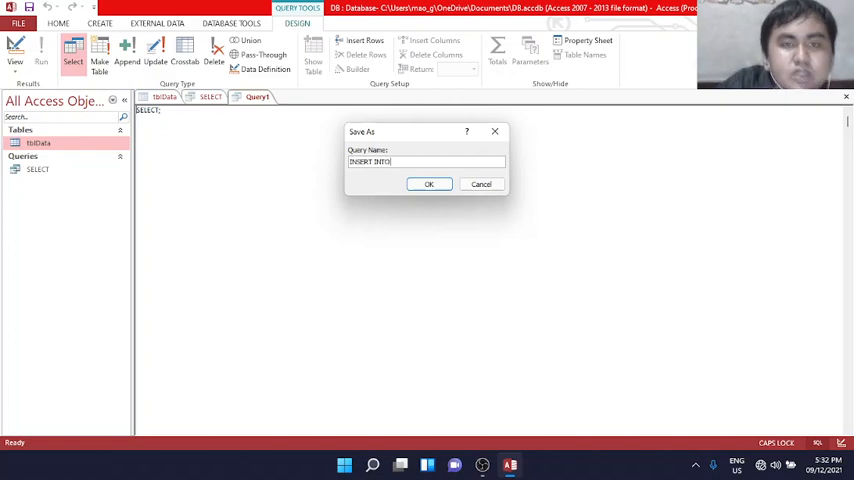
key(Return)
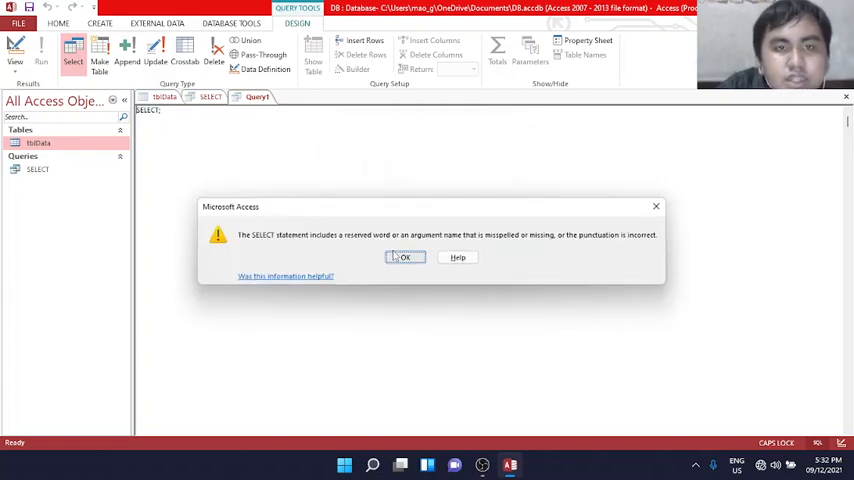
click(395, 255)
Close the SELECT query saving its design, then place the cursor in Query1's SQL text.
right_click(254, 97)
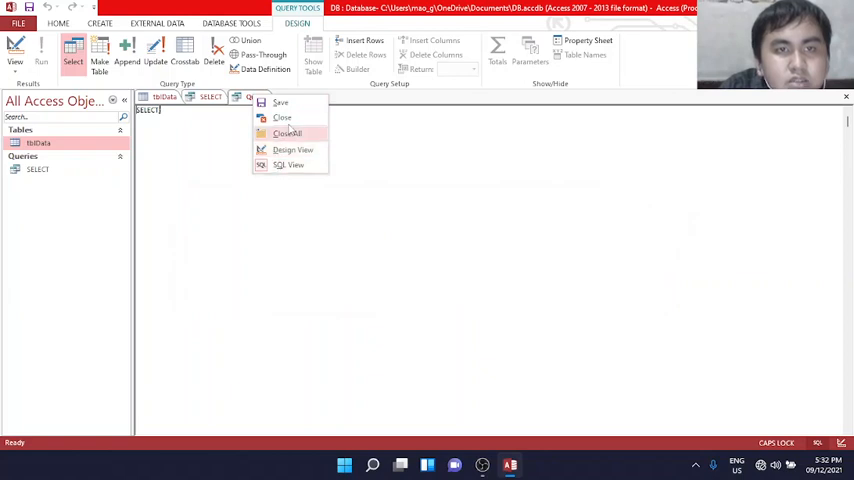
click(244, 114)
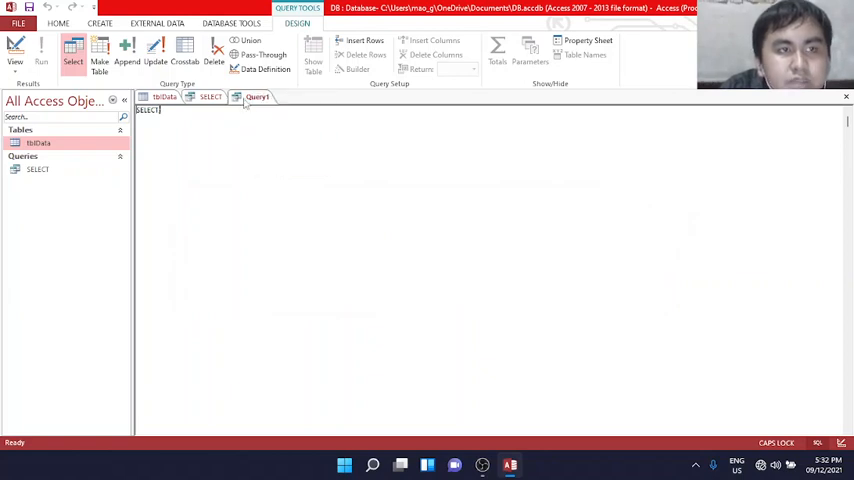
right_click(210, 97)
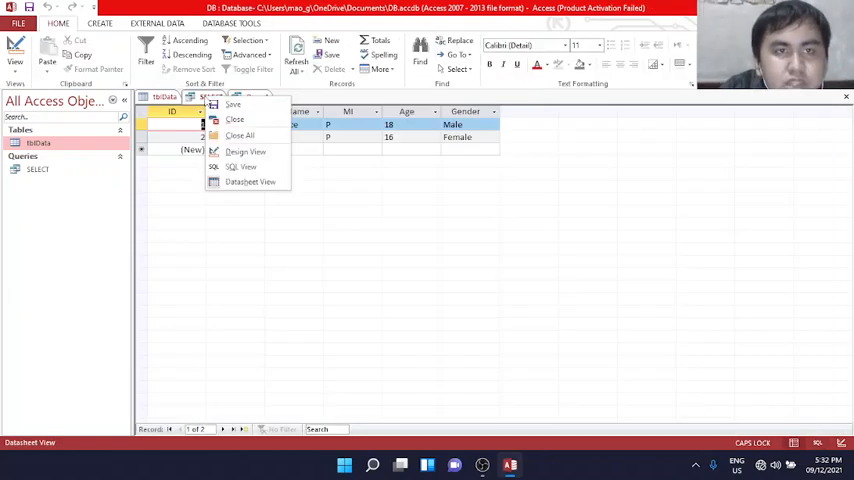
click(226, 119)
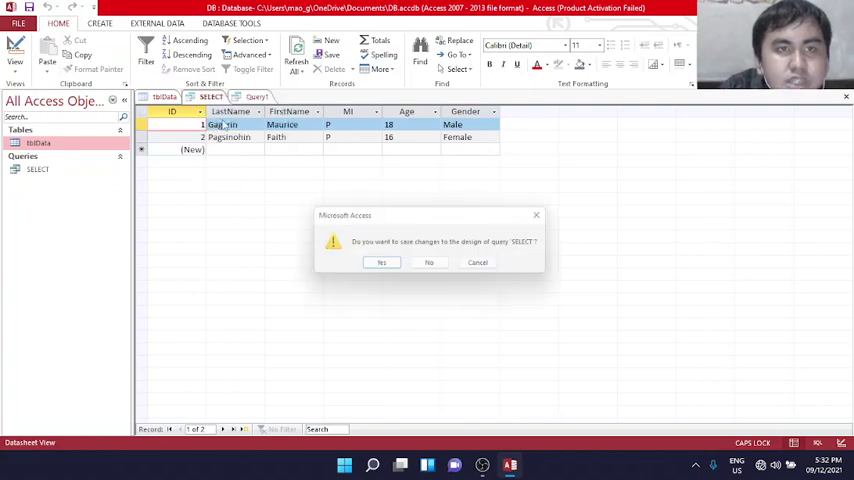
click(385, 267)
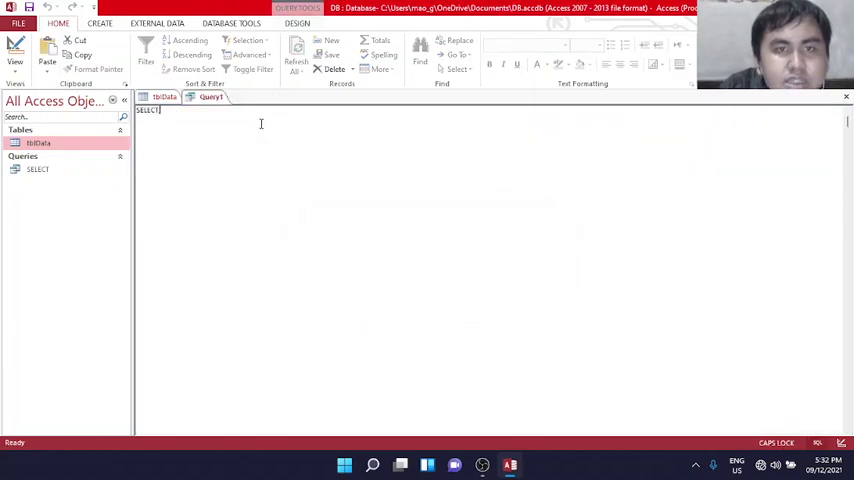
right_click(210, 98)
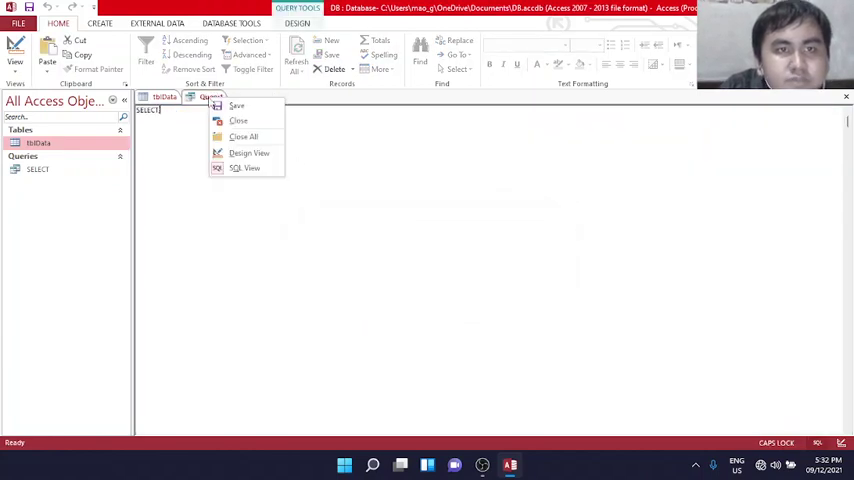
click(160, 115)
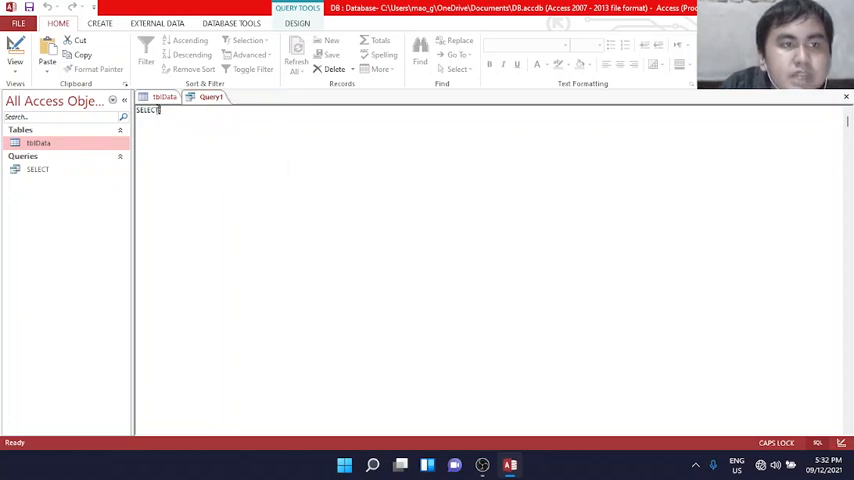
Replace the SELECT text with INSERT INTO tblData( as the start of the statement.
key(BackSpace)
key(BackSpace)
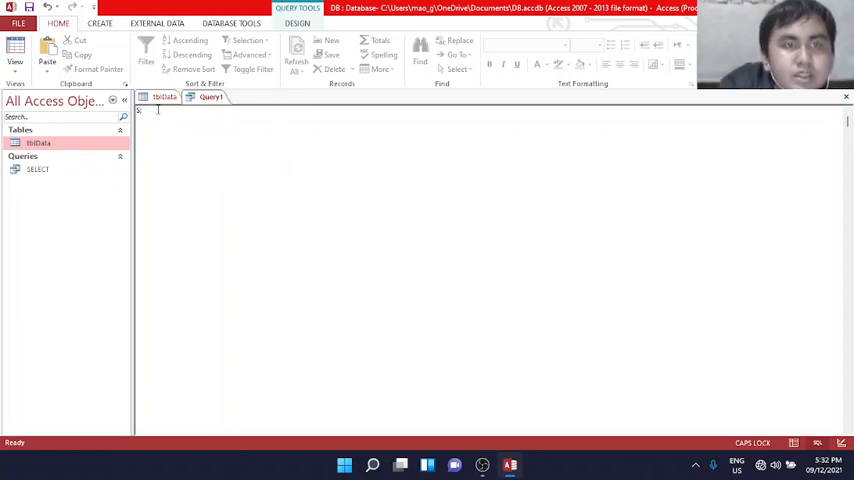
text(INSERT )
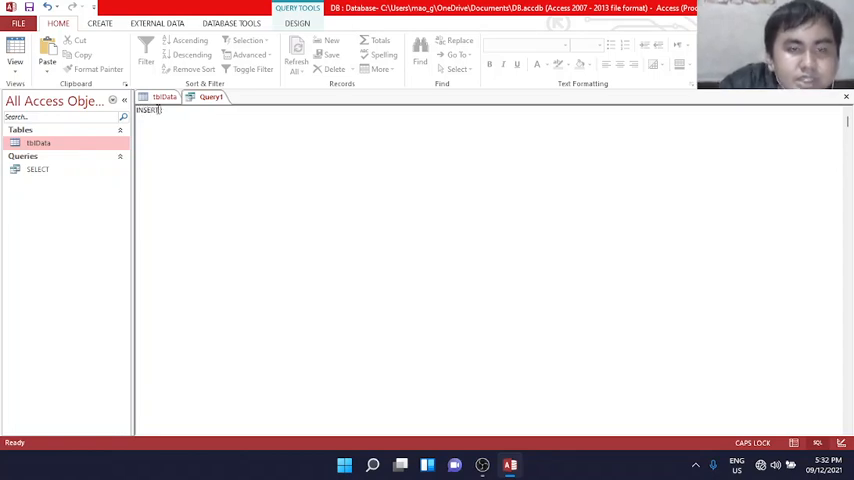
text(INTO)
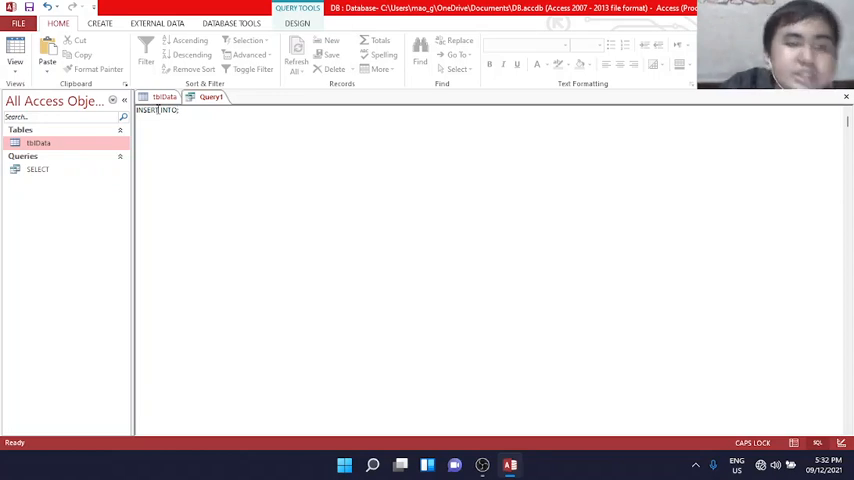
key(Caps_Lock)
text(blData)
key(BackSpace)
key(BackSpace)
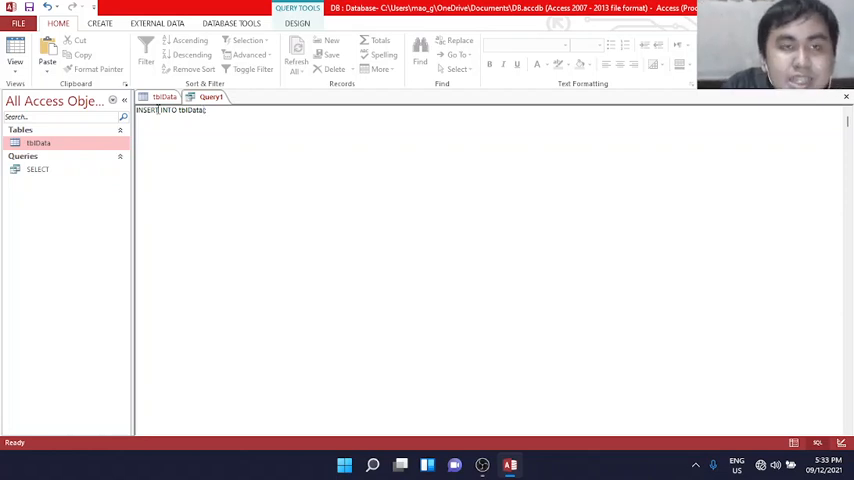
key(Caps_Lock)
text((ID)
key(BackSpace)
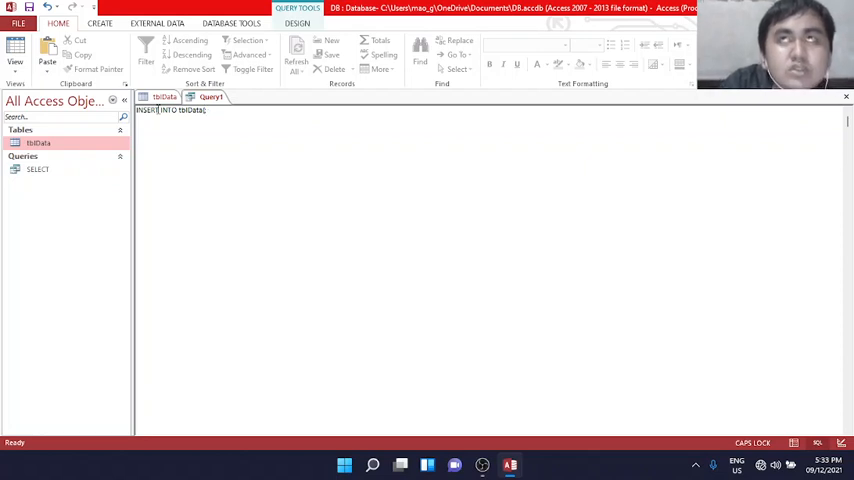
List the target fields LastName, FirstName, MI, Age, Gender in the insert.
key(Caps_Lock)
text(as)
key(Caps_Lock)
text(N)
key(Caps_Lock)
text(ame,)
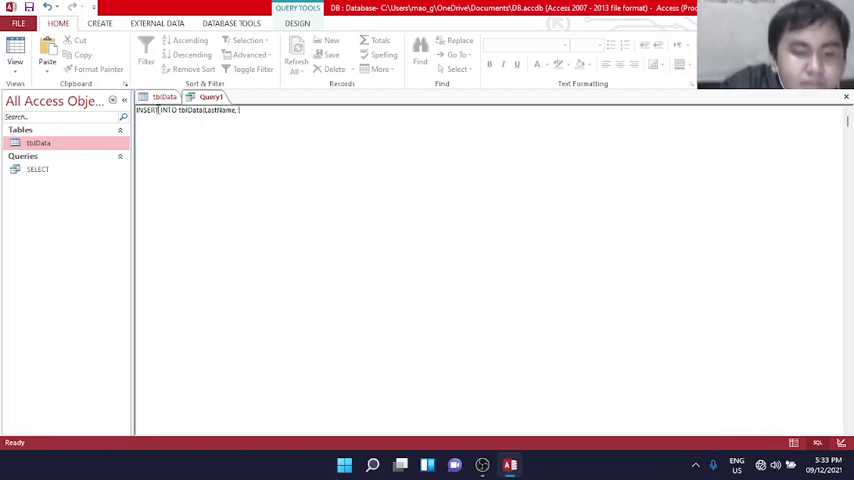
key(Caps_Lock)
text(F)
key(Caps_Lock)
text(irst)
key(Caps_Lock)
text(N)
key(Caps_Lock)
text(ame,)
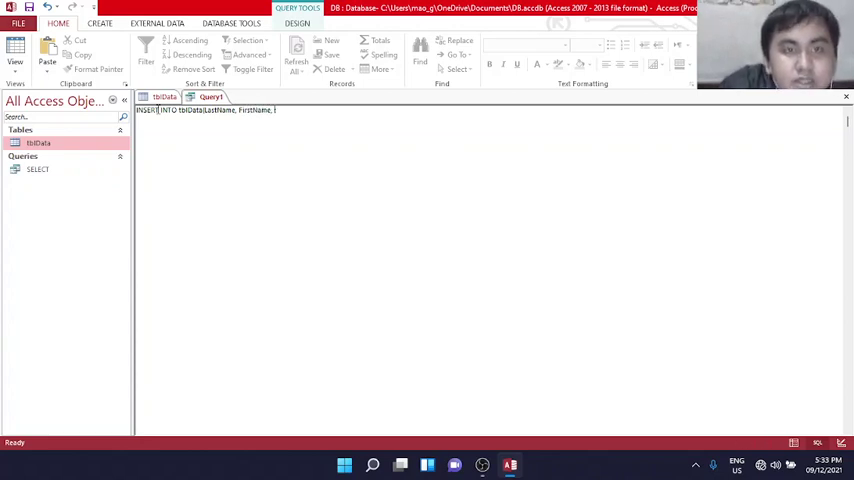
key(Caps_Lock)
text(MI, ;)
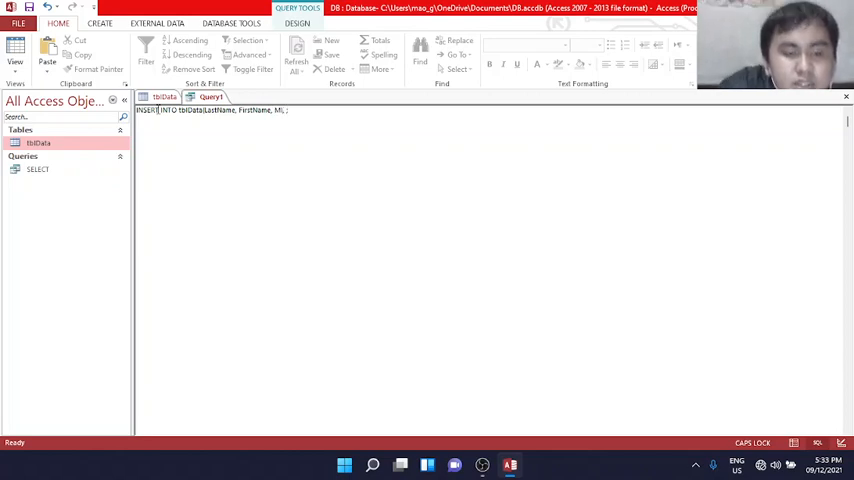
key(Caps_Lock)
text(l)
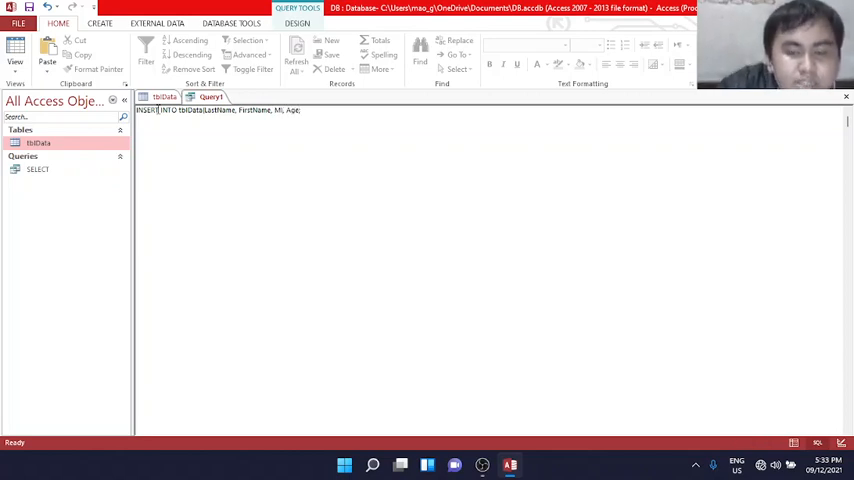
text(Gen)
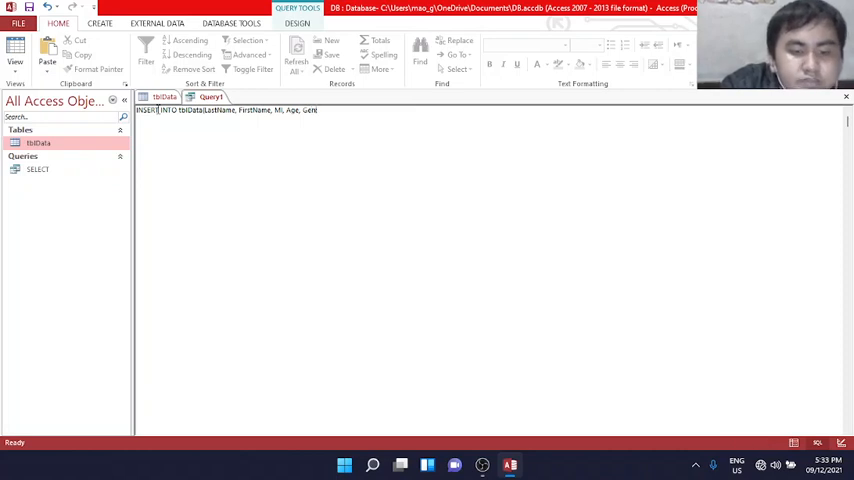
text(der)
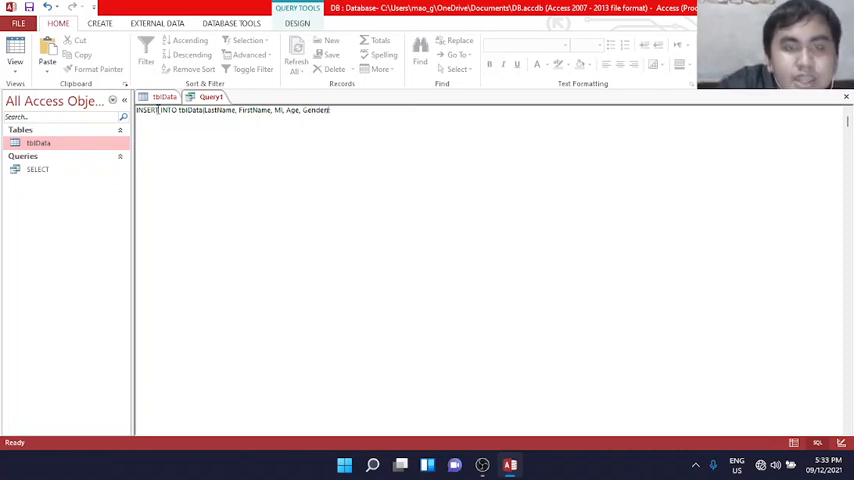
text())
key(Caps_Lock)
text(VAL)
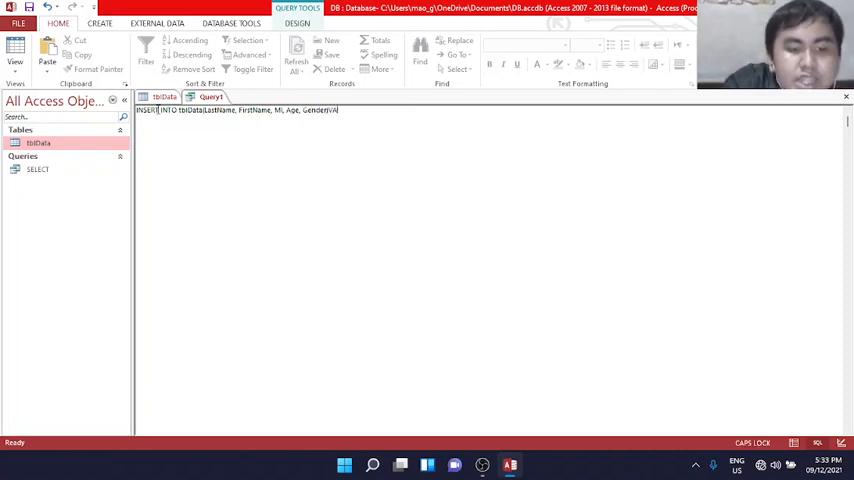
text(UES()
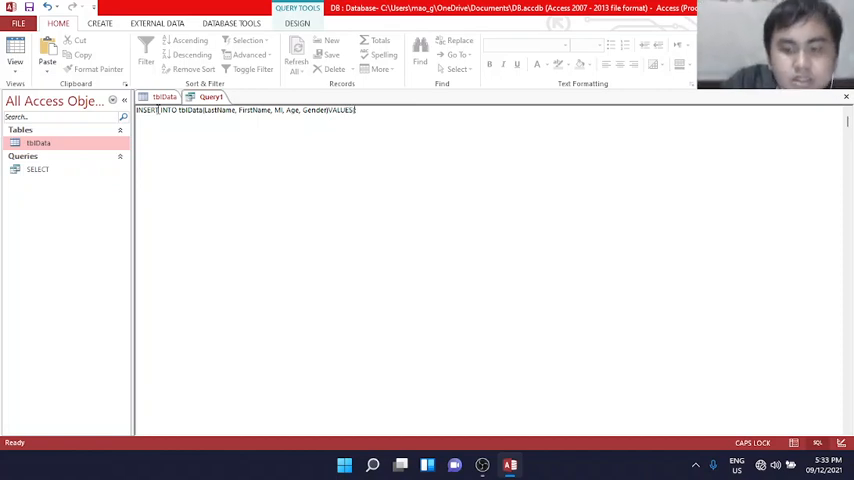
key(Caps_Lock)
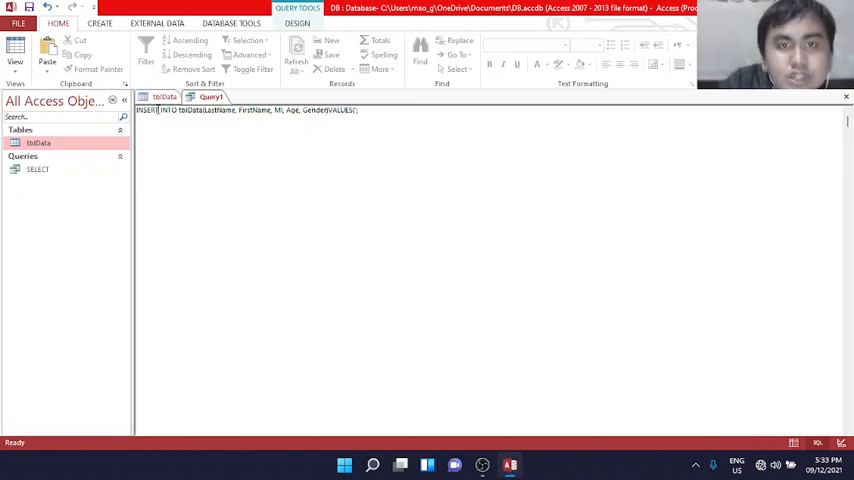
key(Caps_Lock)
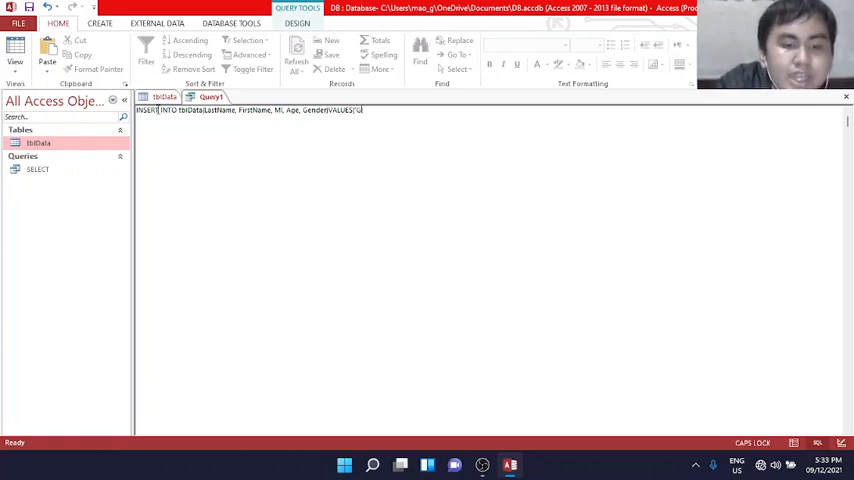
key(Caps_Lock)
text(ata)
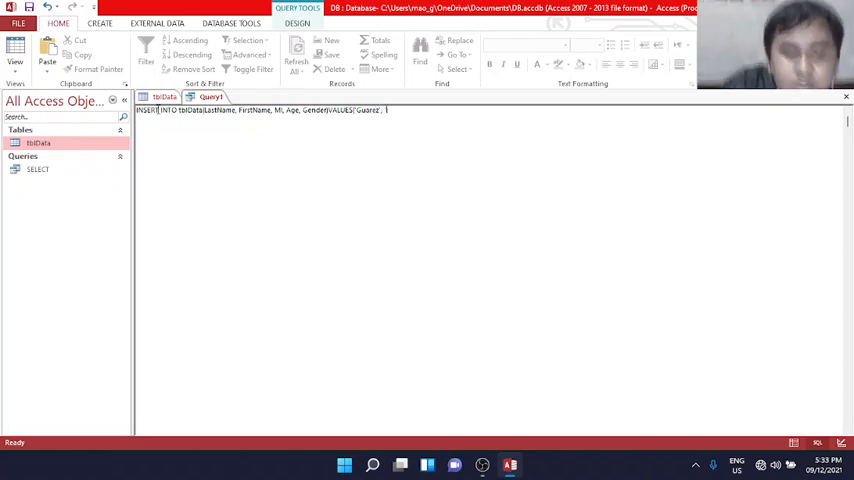
key(Caps_Lock)
text(')
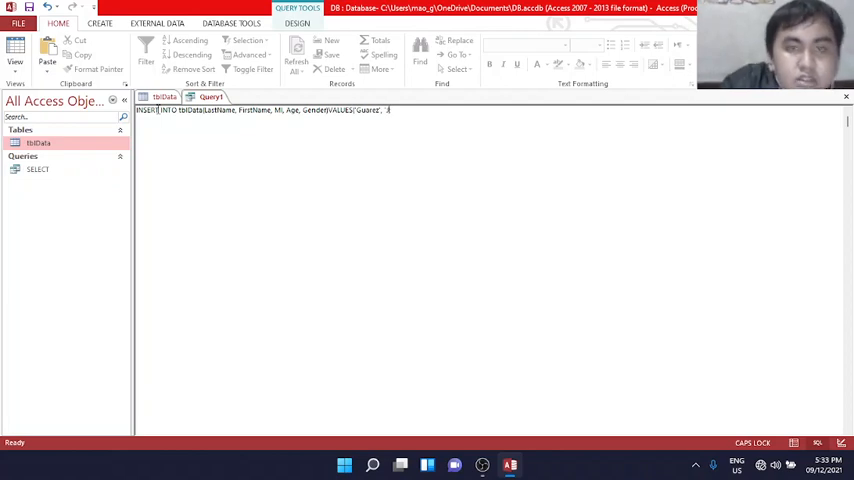
key(Caps_Lock)
text(e)
text(hn', ')
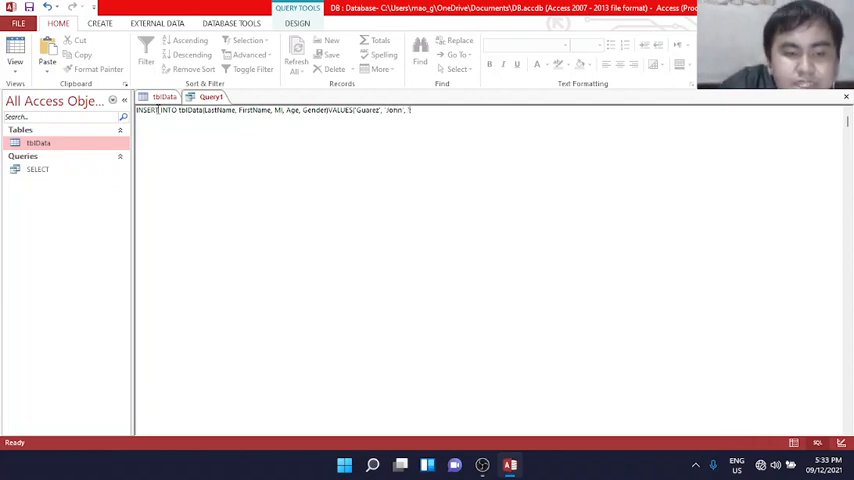
key(Caps_Lock)
text(A)
key(Caps_Lock)
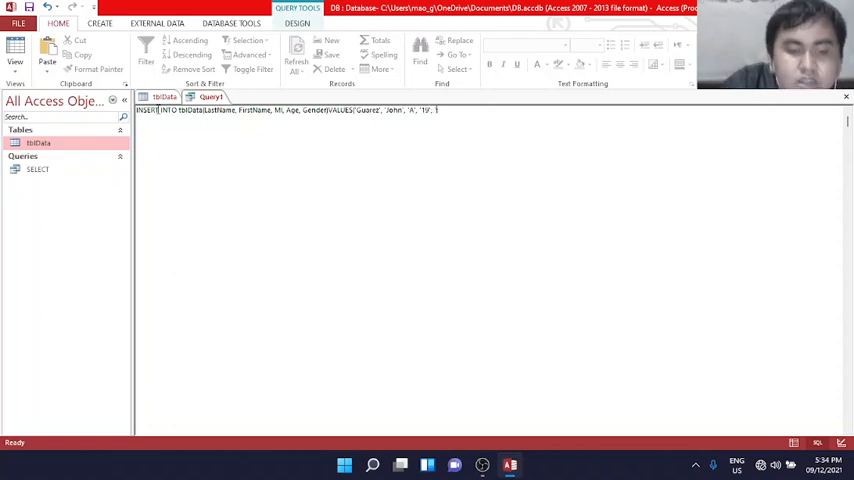
text(Ma)
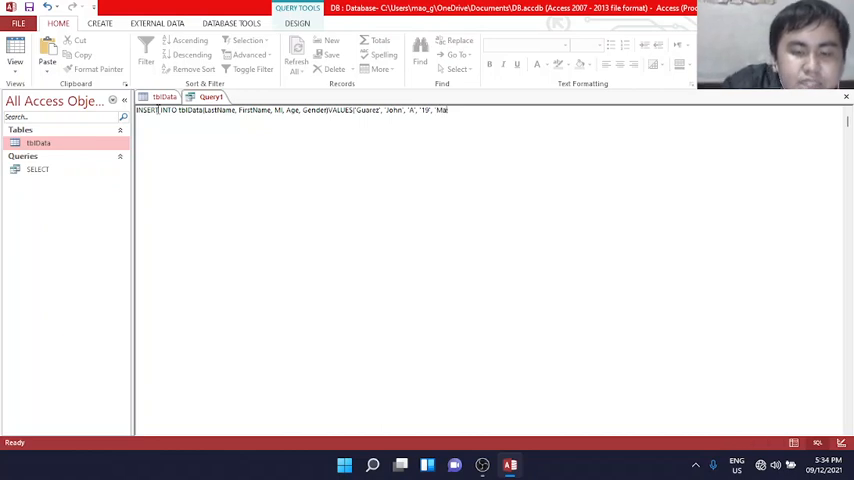
text(le'))
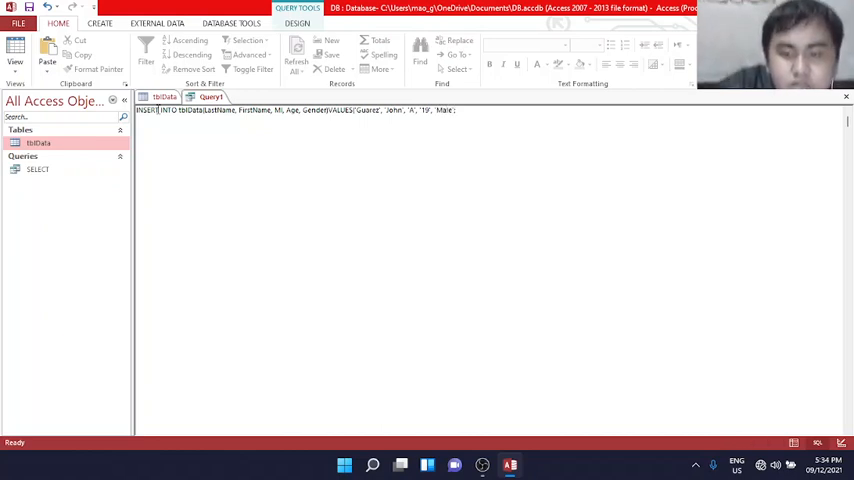
text(;)
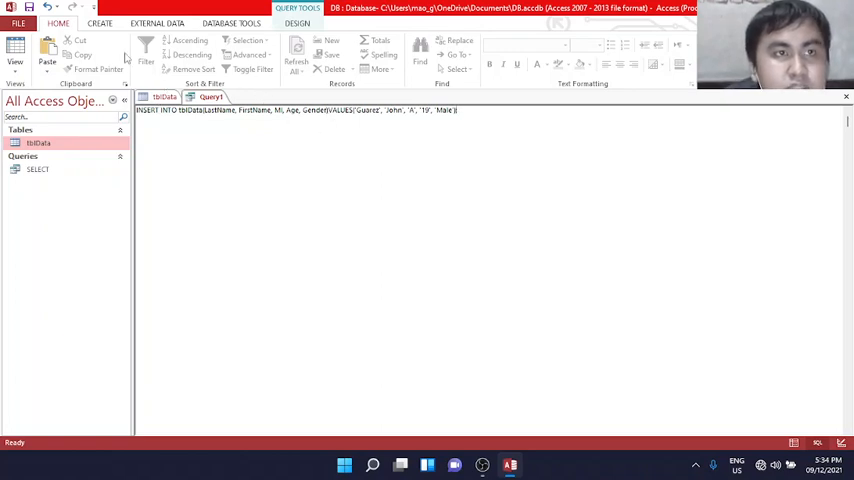
click(298, 23)
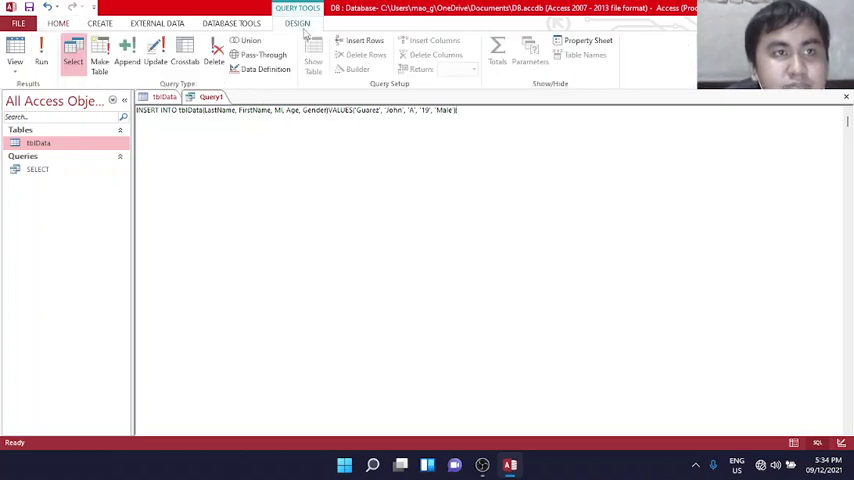
click(41, 55)
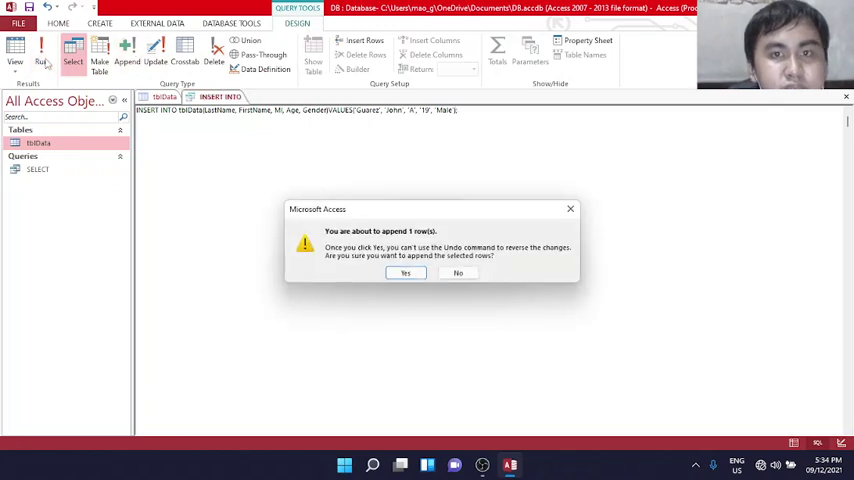
click(405, 273)
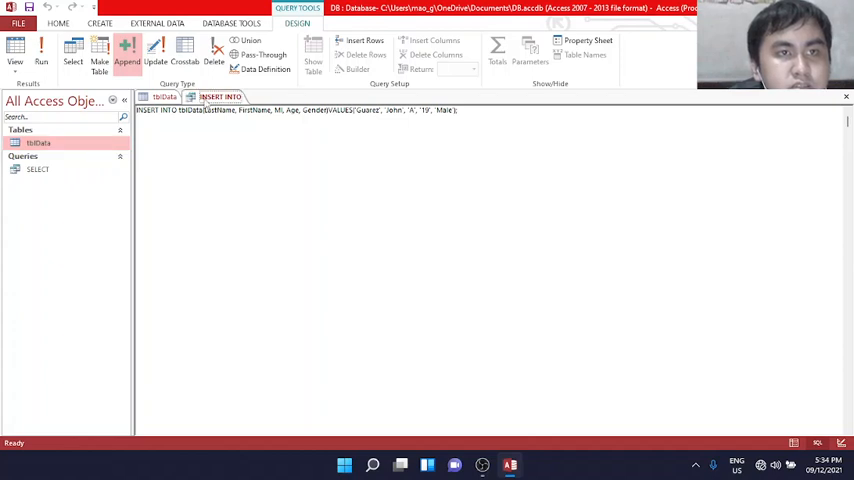
right_click(204, 98)
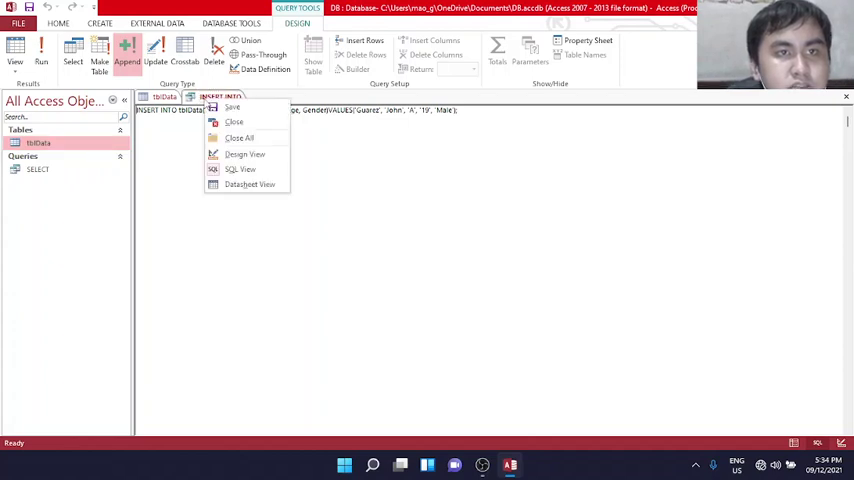
click(67, 156)
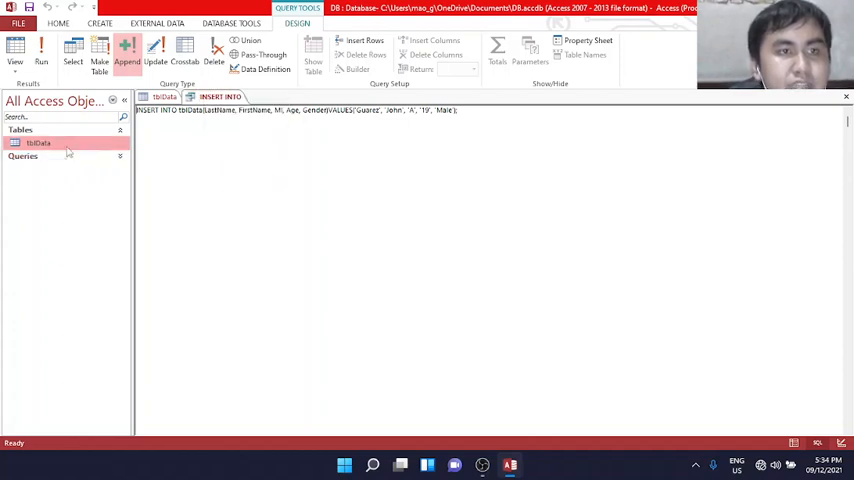
double_click(67, 148)
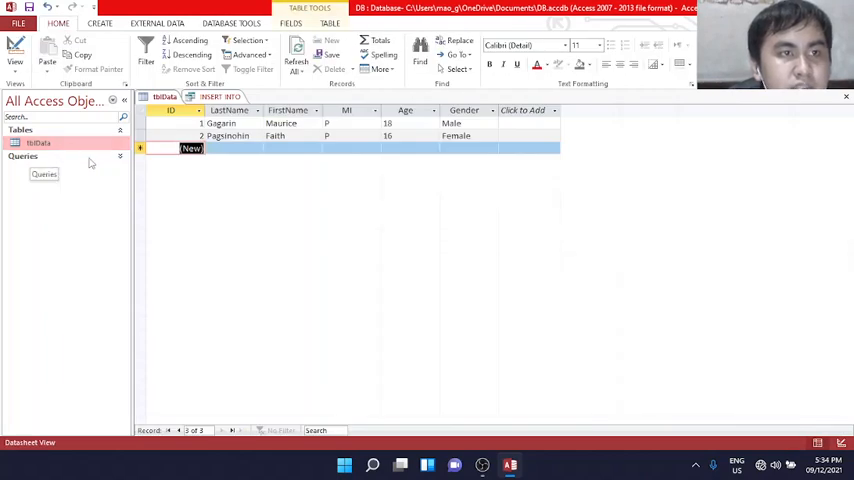
click(119, 157)
double_click(93, 176)
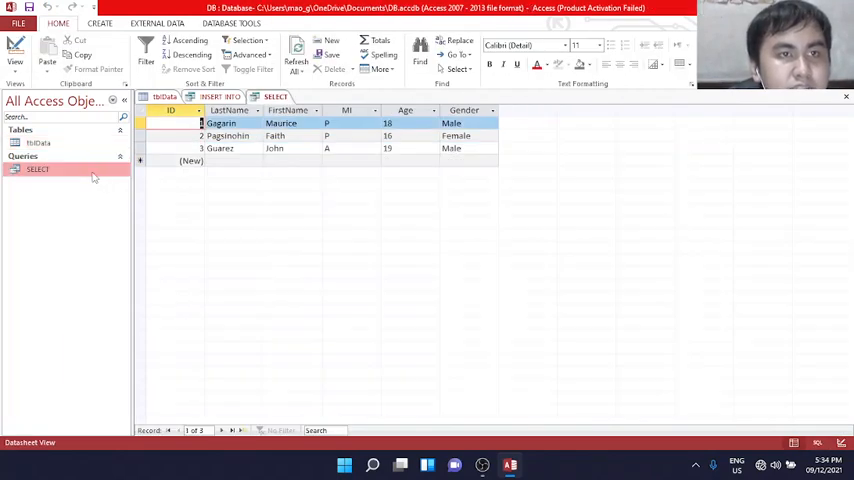
Save the append query under the name INSERTINTO so it joins the saved queries.
right_click(220, 97)
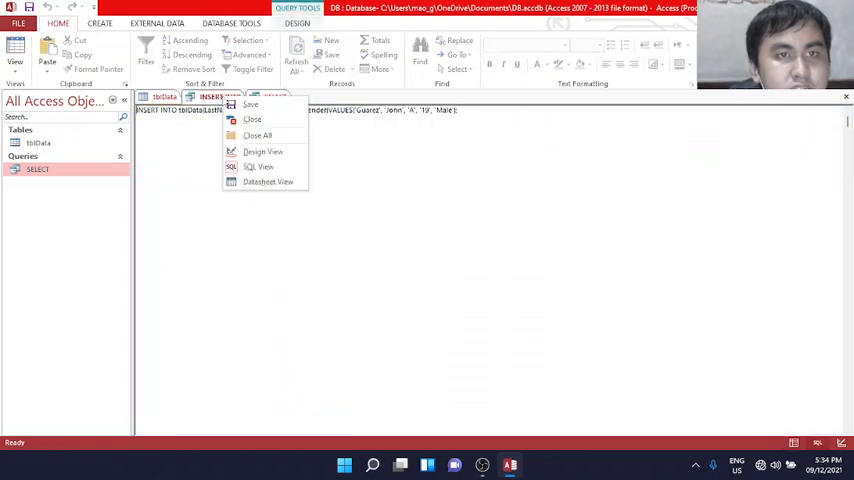
click(245, 105)
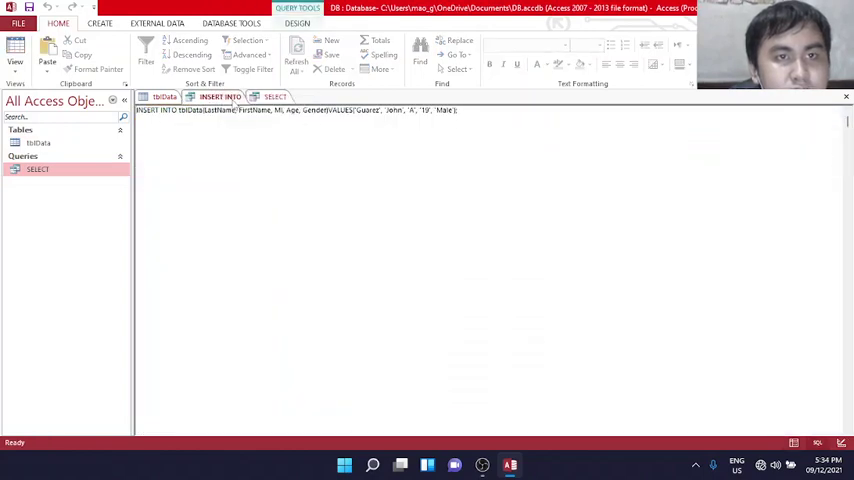
click(374, 162)
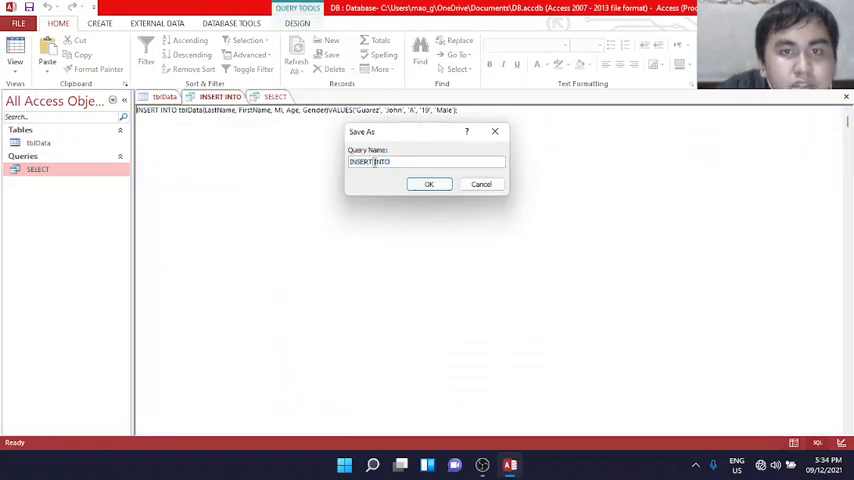
key(BackSpace)
key(Caps_Lock)
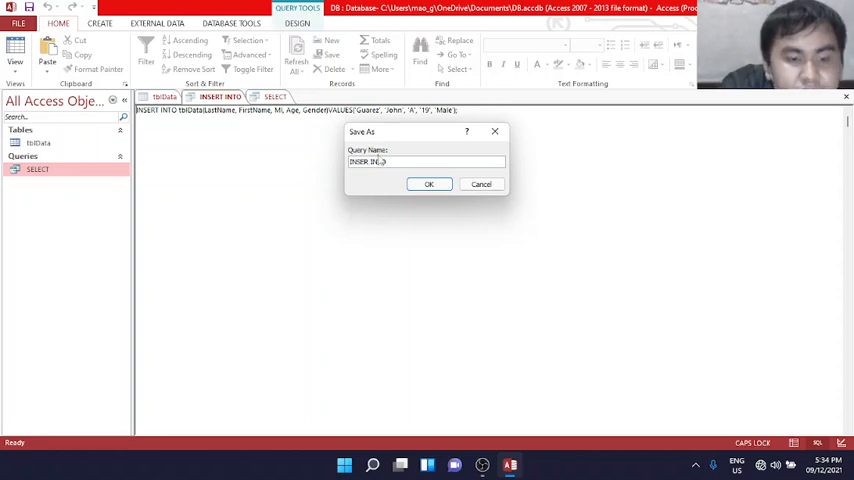
text(T)
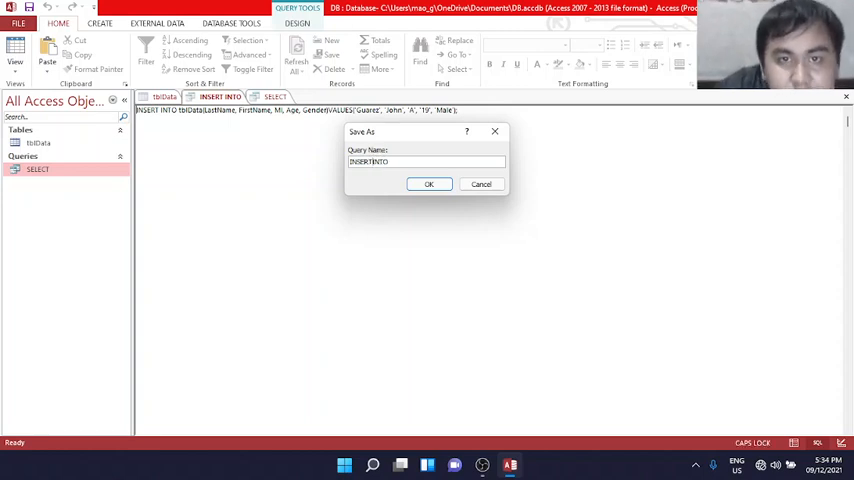
key(Return)
click(70, 174)
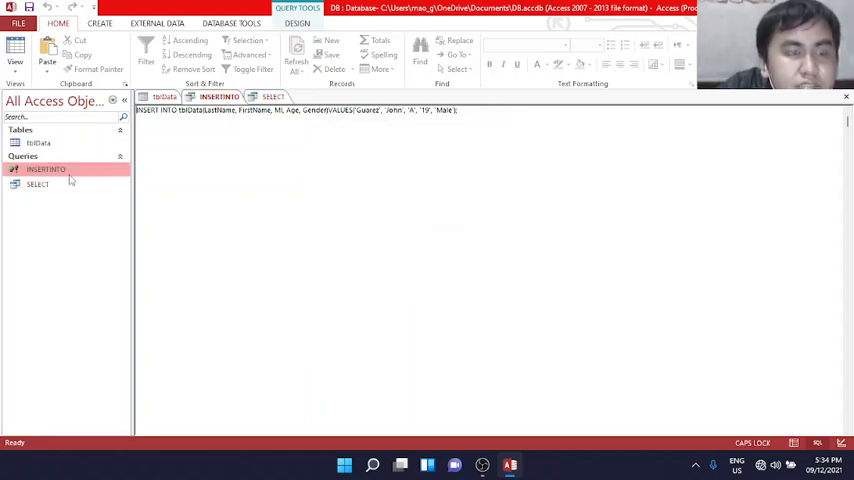
Run the INSERTINTO query, confirm the append, and check tblData and the query's datasheet.
click(204, 110)
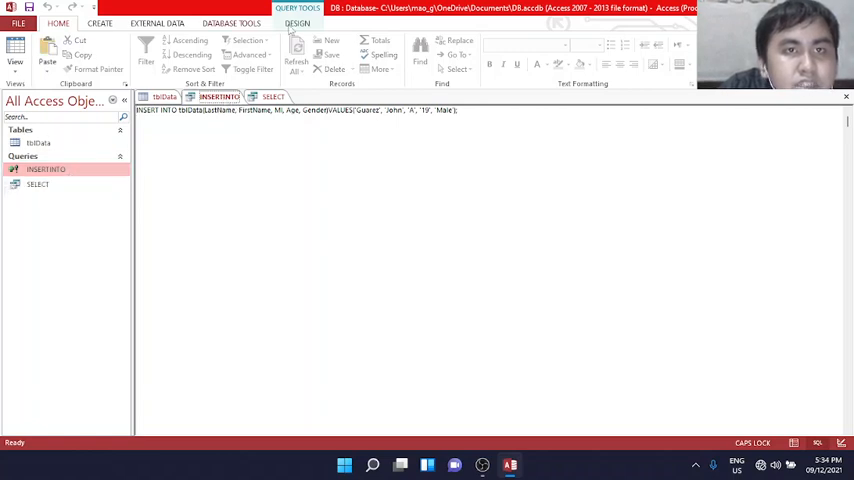
click(297, 23)
click(41, 52)
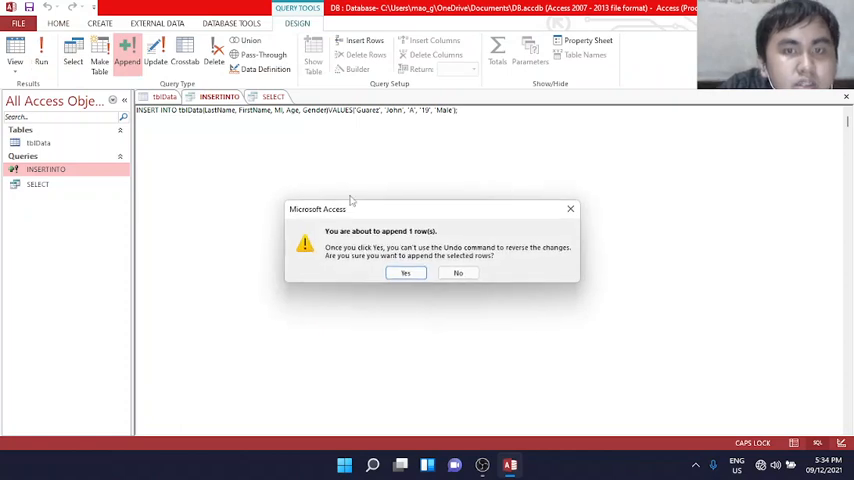
click(410, 273)
double_click(52, 144)
double_click(45, 169)
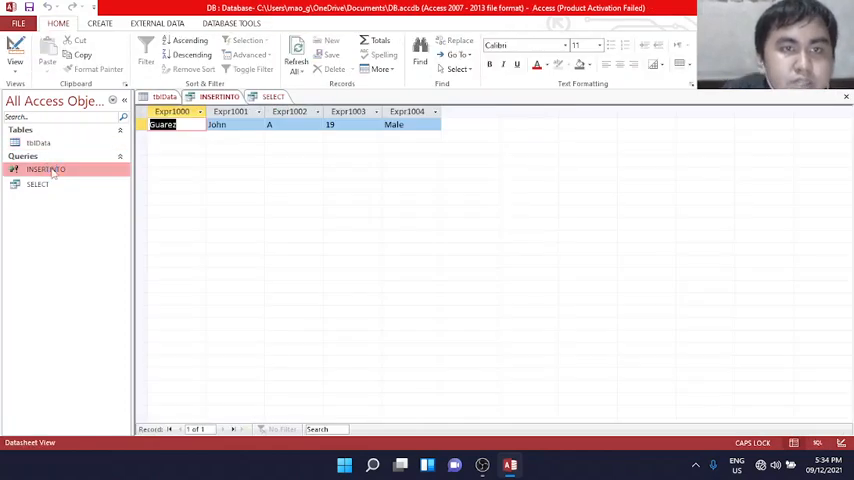
Return INSERTINTO to SQL view, run it a second time confirming the append, and reopen tblData.
right_click(238, 96)
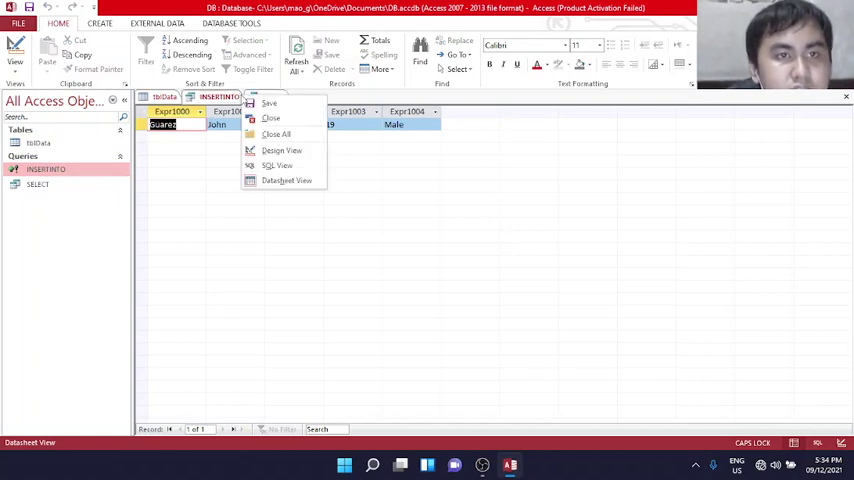
click(268, 165)
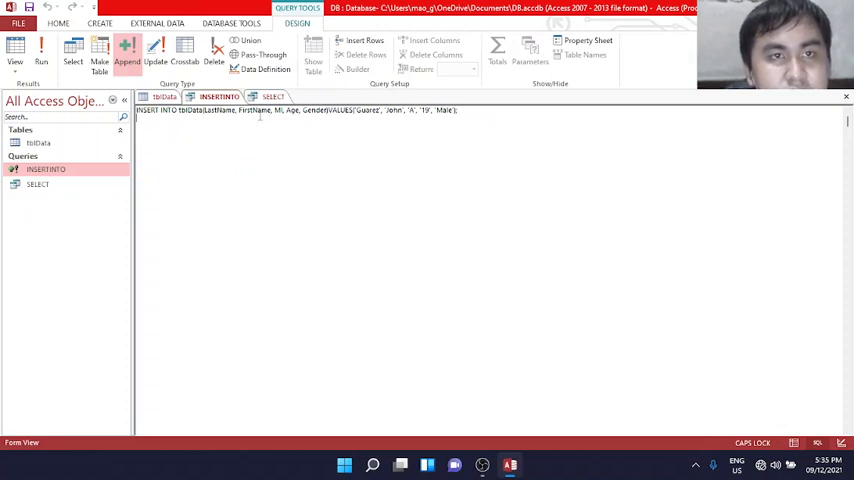
click(41, 55)
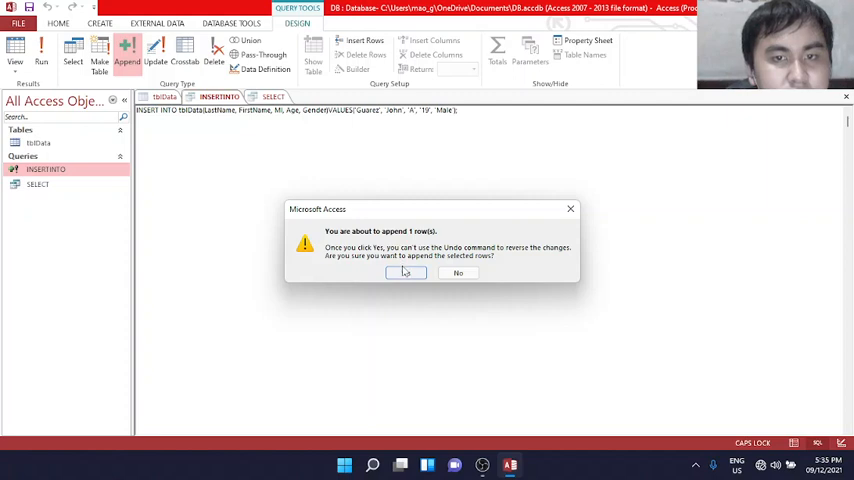
click(406, 272)
double_click(59, 141)
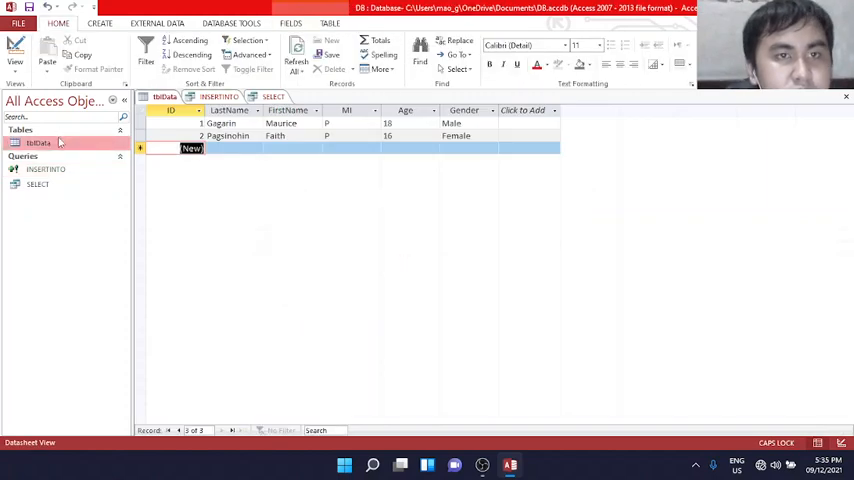
Close the tblData datasheet and the SELECT query tab.
right_click(170, 96)
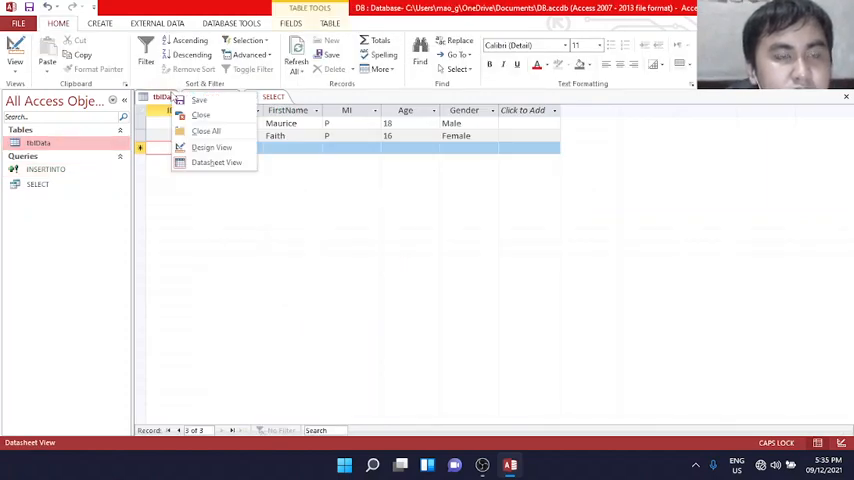
click(190, 115)
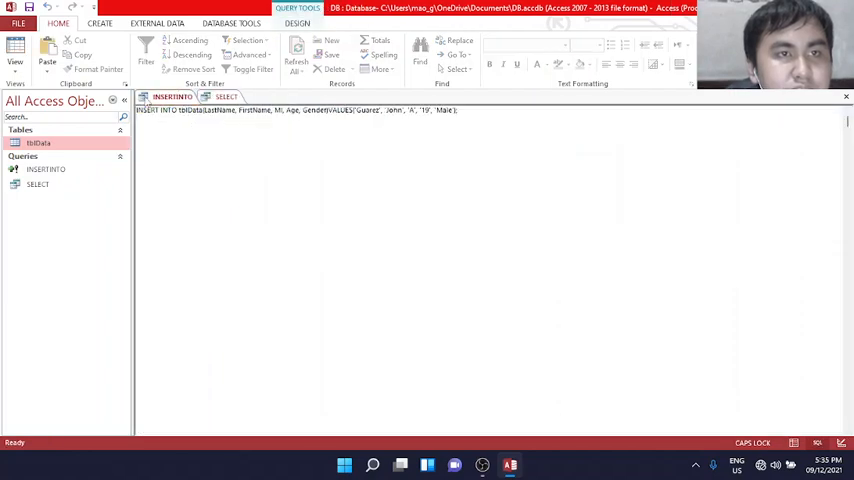
right_click(158, 97)
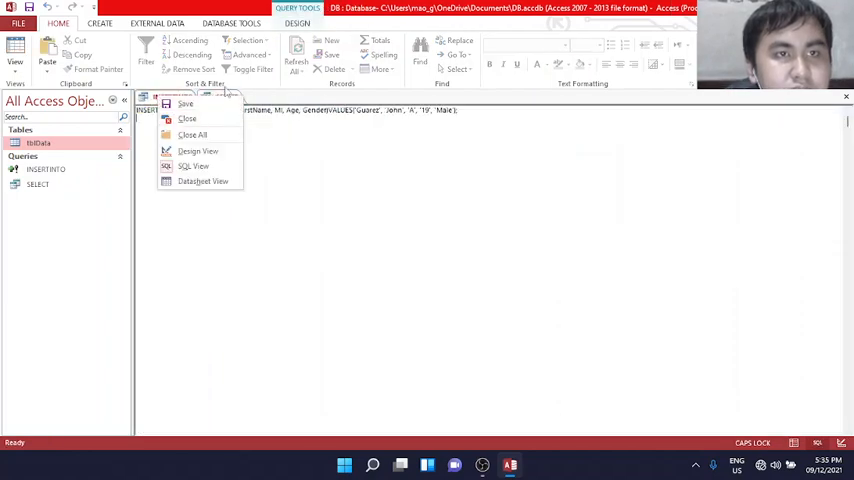
click(220, 96)
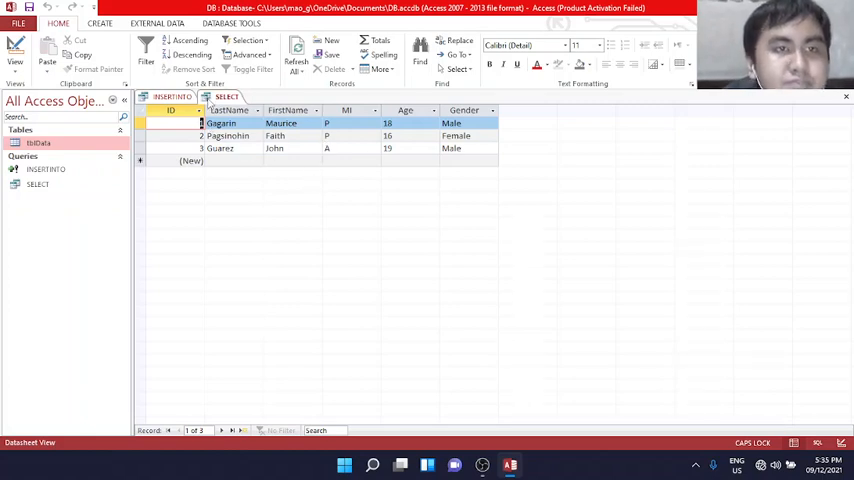
right_click(223, 97)
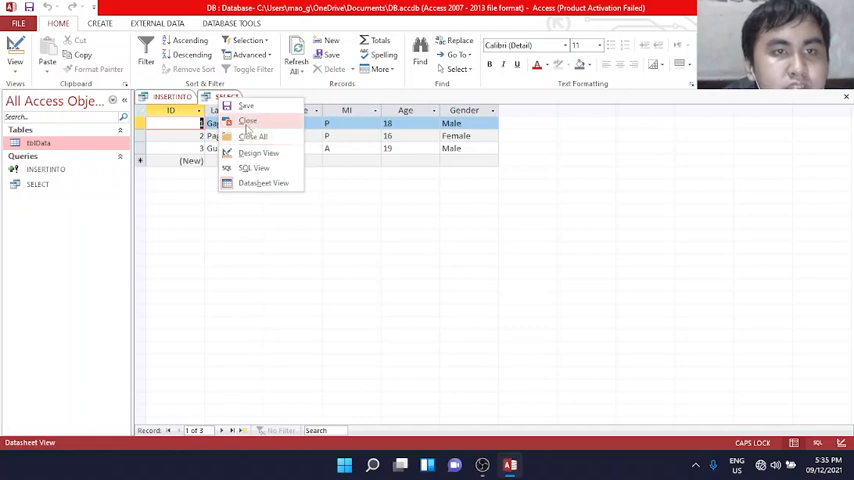
click(247, 121)
double_click(55, 144)
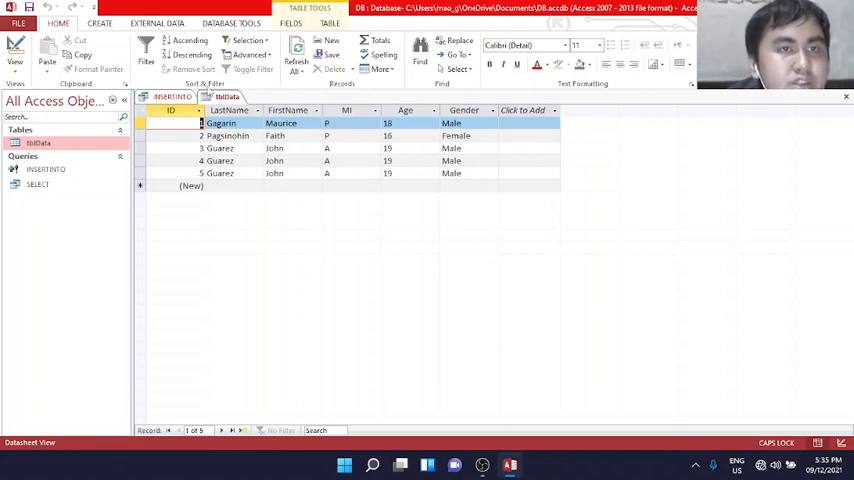
right_click(187, 97)
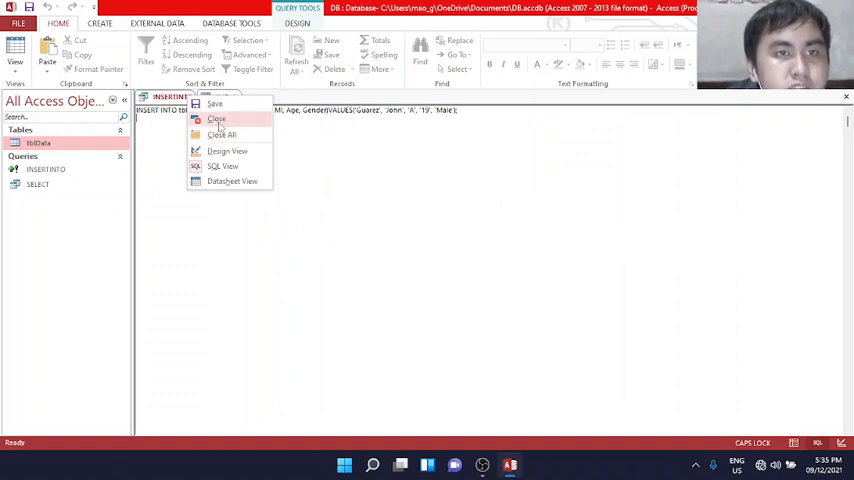
click(219, 121)
Create a new blank Query Design without tables and switch Query1 to SQL view.
click(100, 25)
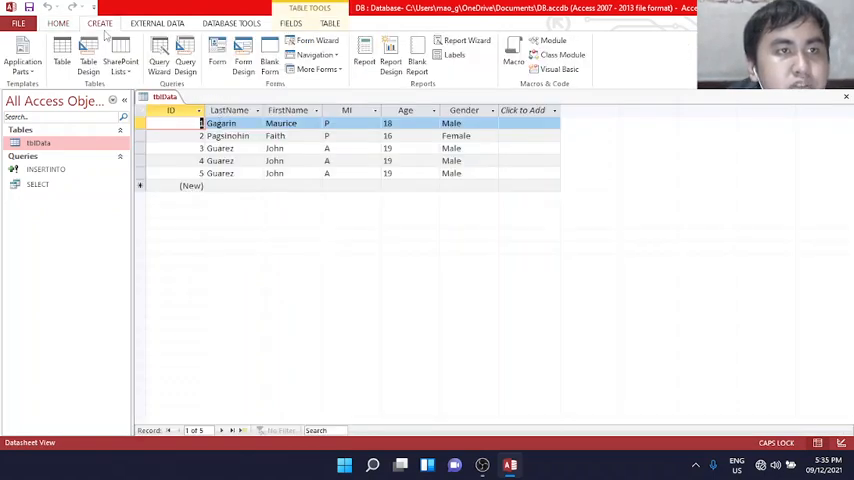
click(185, 58)
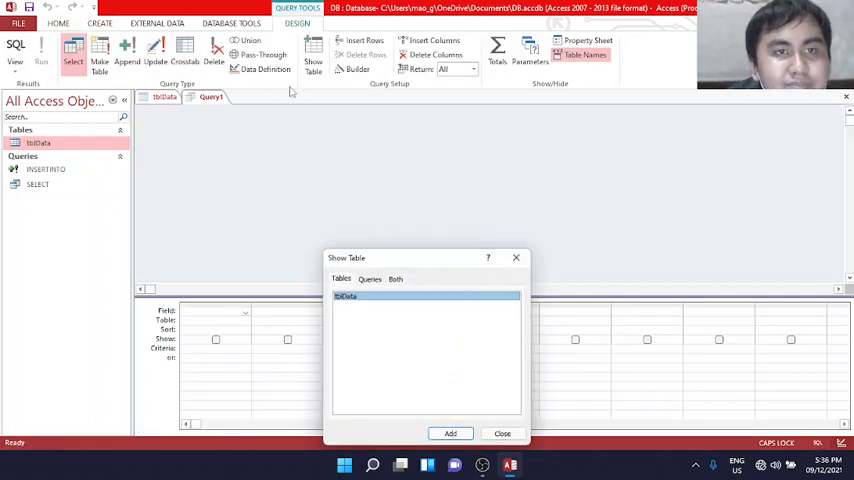
click(516, 257)
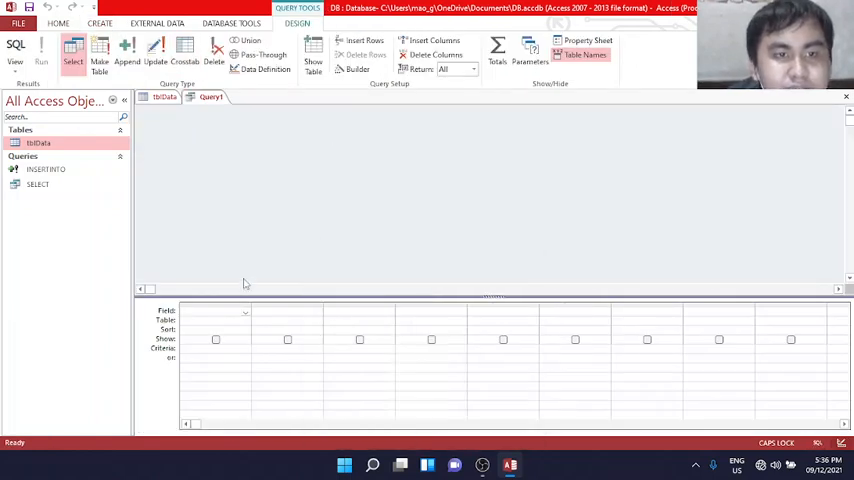
right_click(211, 98)
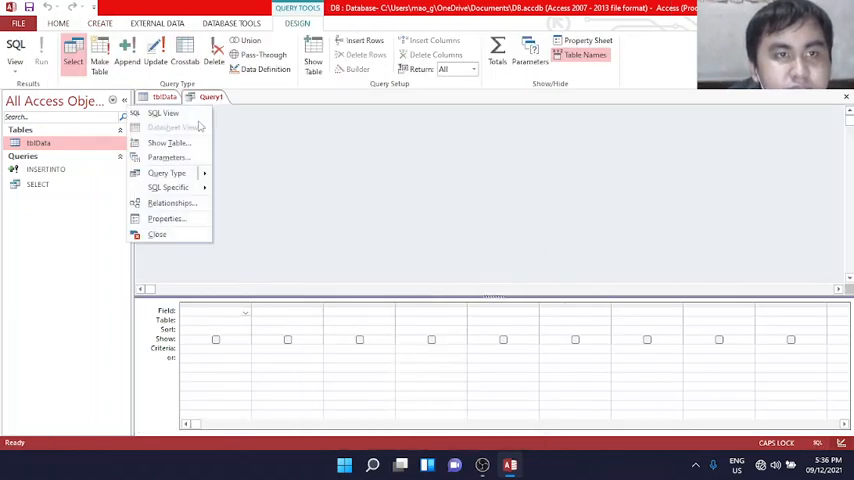
click(212, 98)
right_click(219, 102)
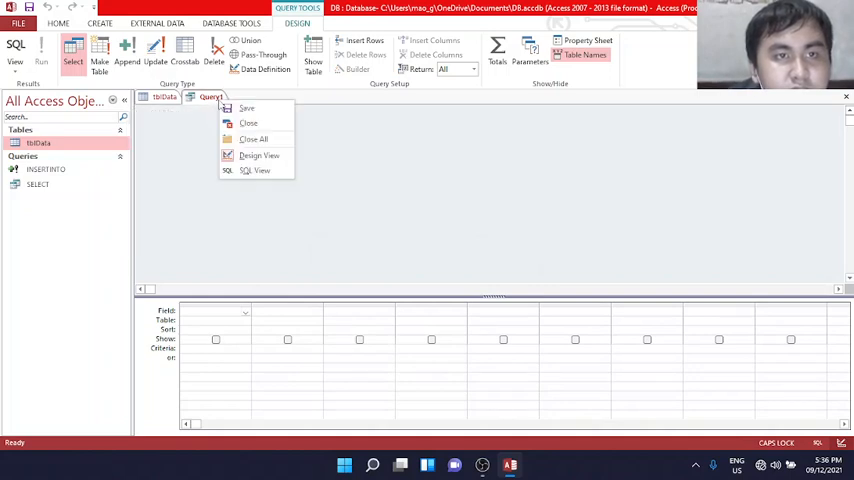
click(247, 171)
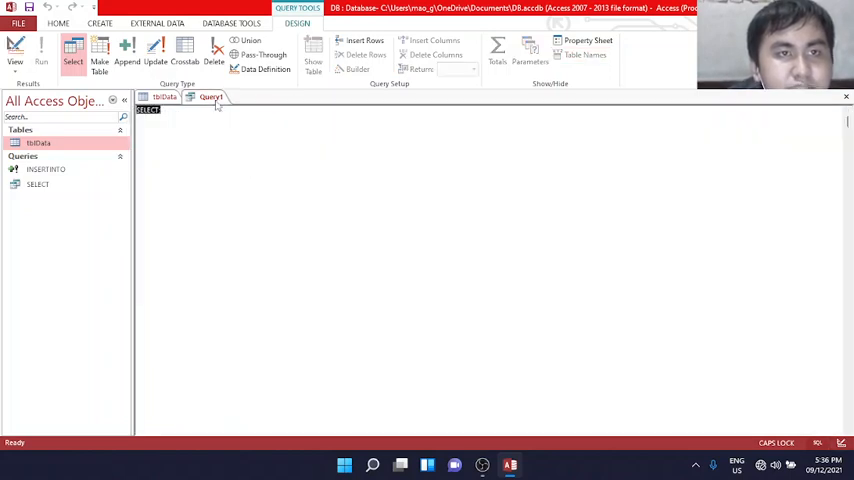
right_click(226, 108)
key(Escape)
Attempt to save the new query under the name UPDATE, which Access rejects.
key(ctrl+s)
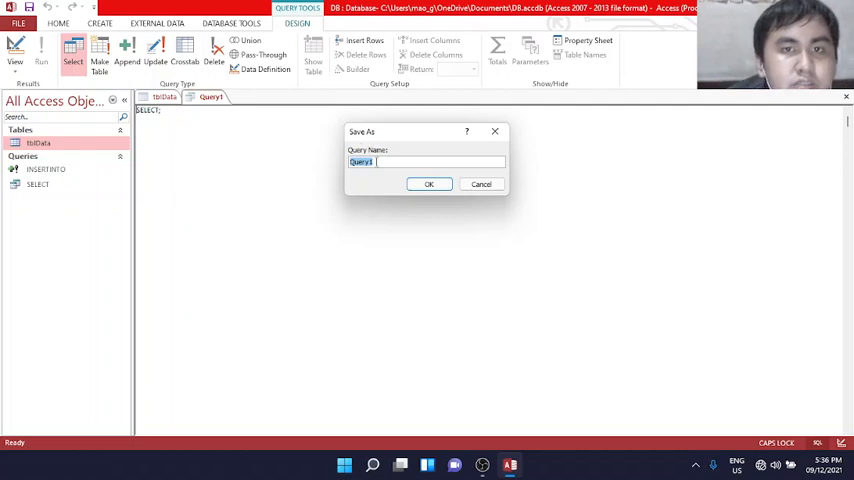
key(BackSpace)
text(UPDA)
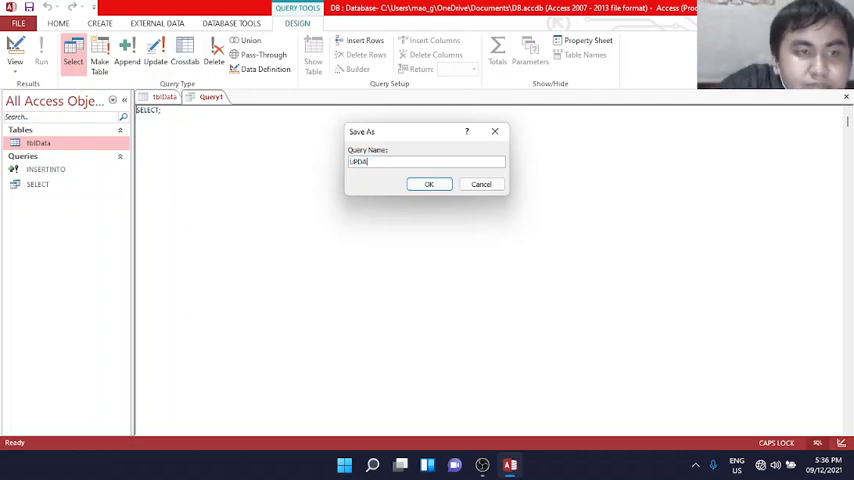
text(TE)
key(Return)
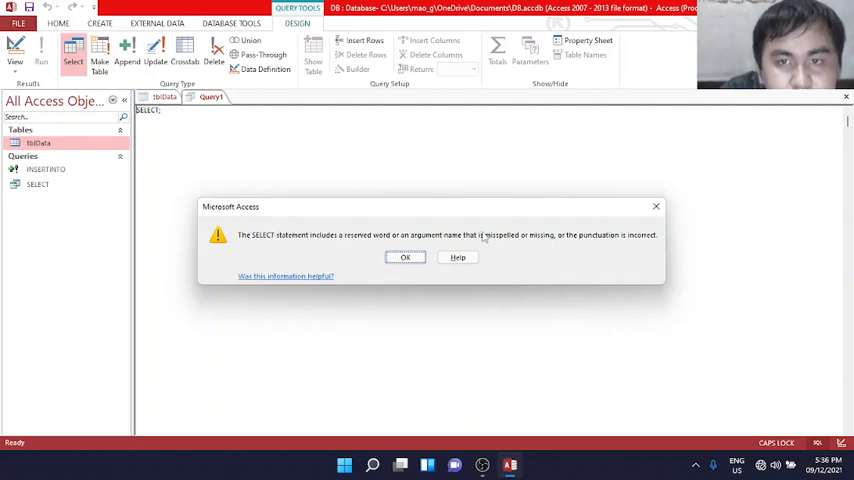
Dismiss the error and replace SELECT with the UPDATE tblData line.
click(405, 257)
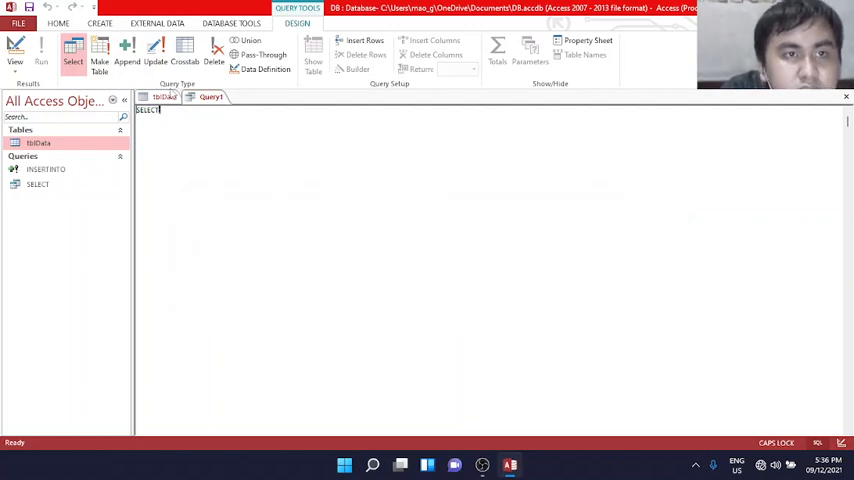
double_click(157, 110)
click(157, 110)
key(BackSpace)
key(BackSpace)
key(BackSpace)
key(BackSpace)
key(BackSpace)
key(BackSpace)
text(UPD)
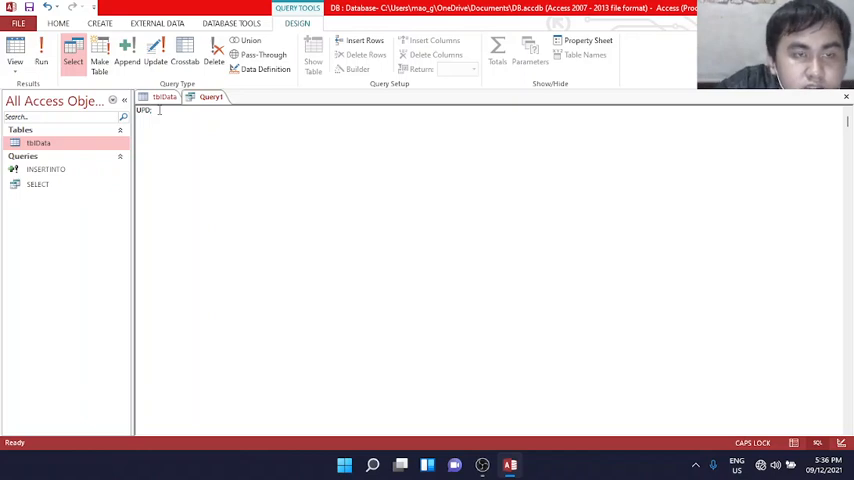
text(ATE)
key(Caps_Lock)
text( tblData)
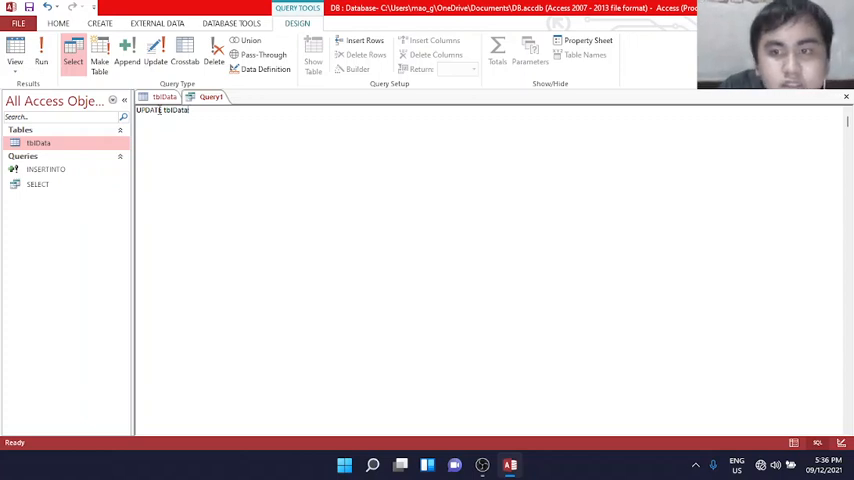
key(Return)
key(Caps_Lock)
text(SET I;)
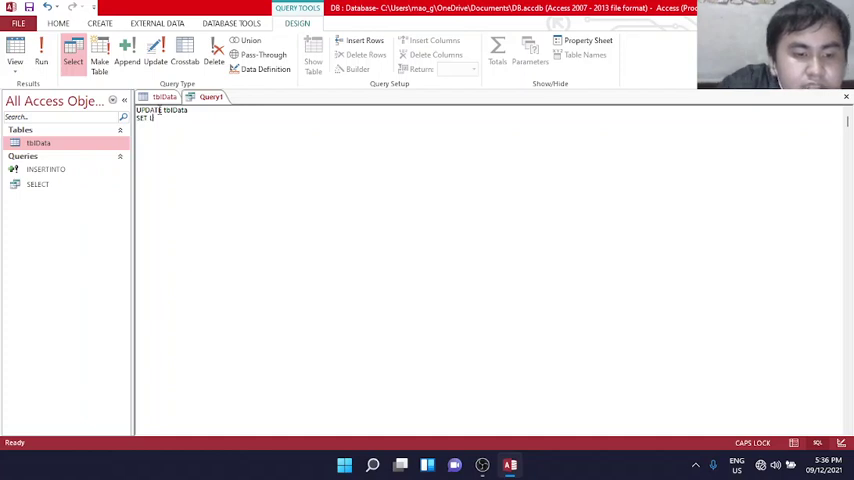
key(Caps_Lock)
text(Las)
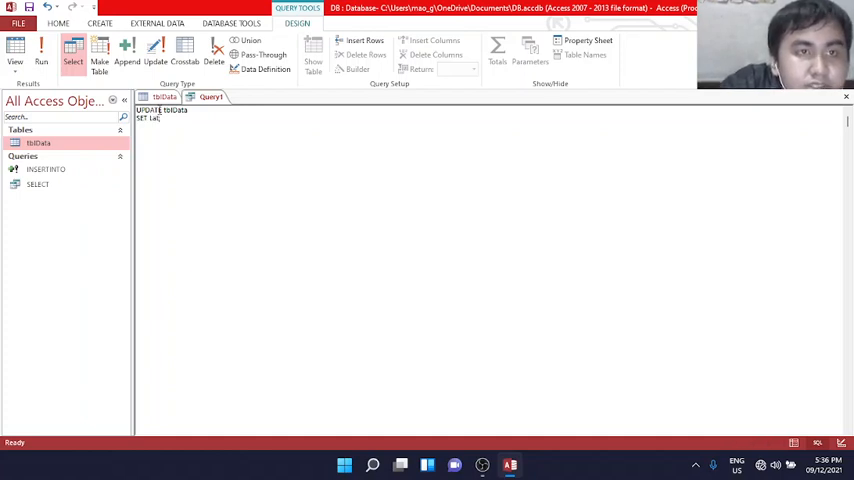
text(tName )
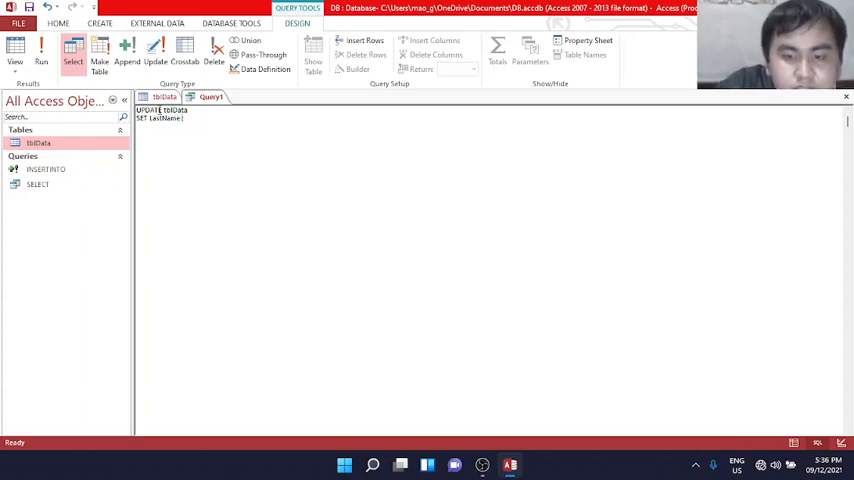
text(= ')
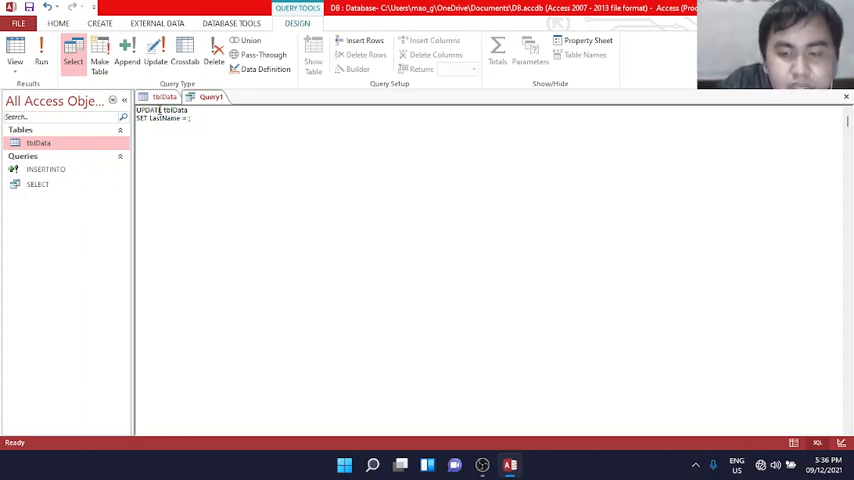
text(Ard)
text(iaga', )
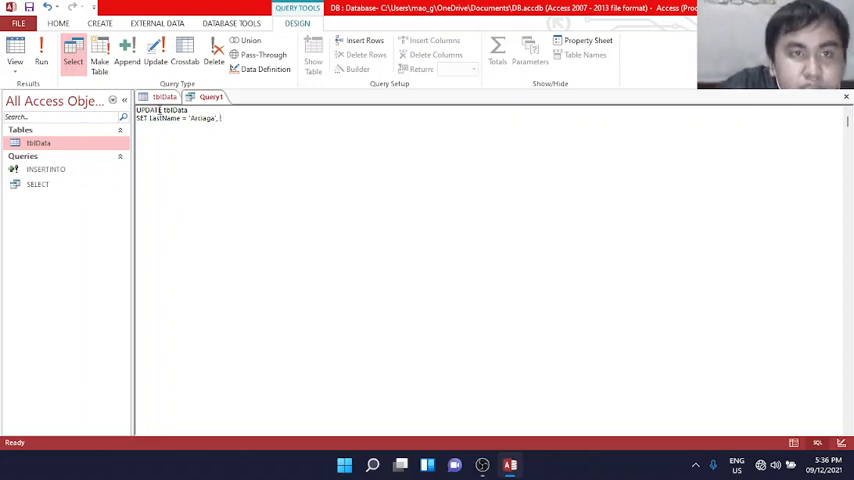
text(;)
key(Caps_Lock)
key(Caps_Lock)
text(ir)
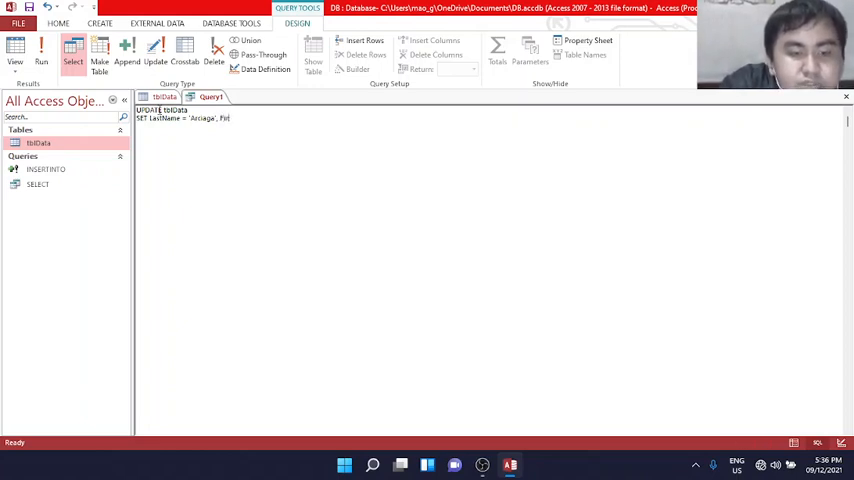
text(st)
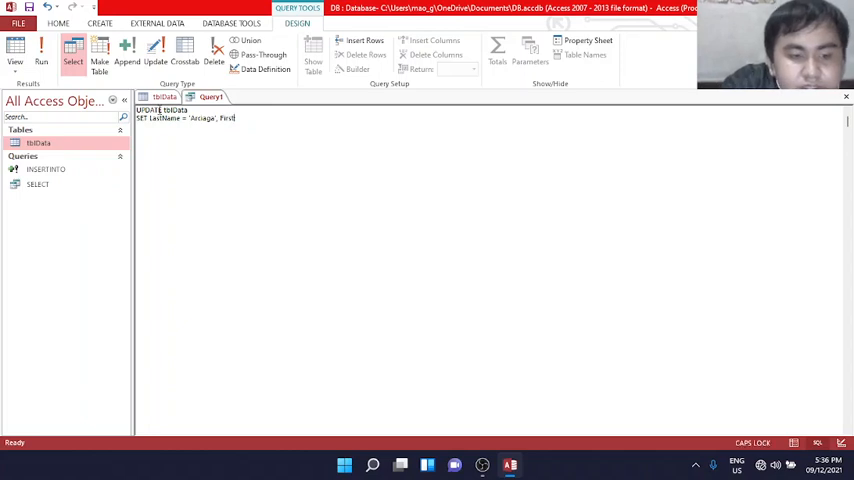
text(Name =)
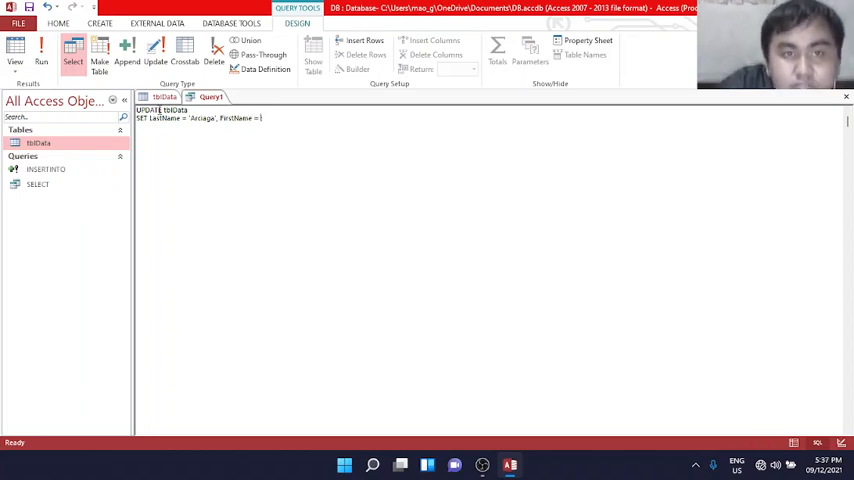
key(Caps_Lock)
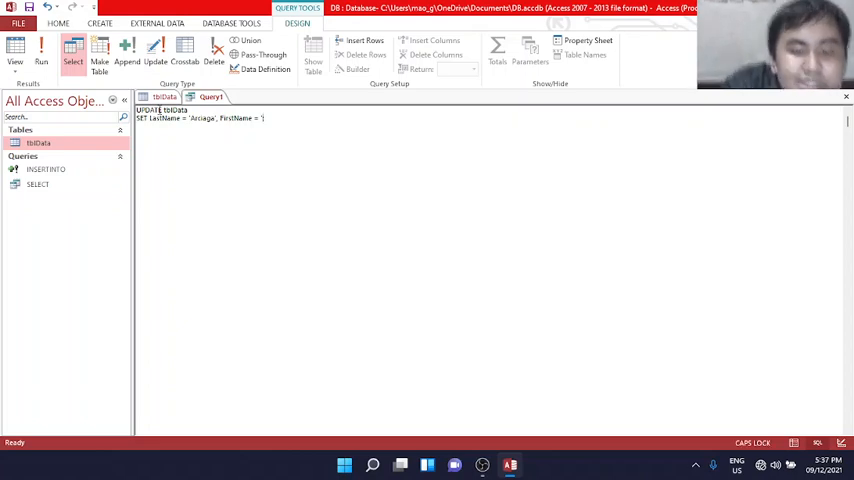
key(Caps_Lock)
text(;)
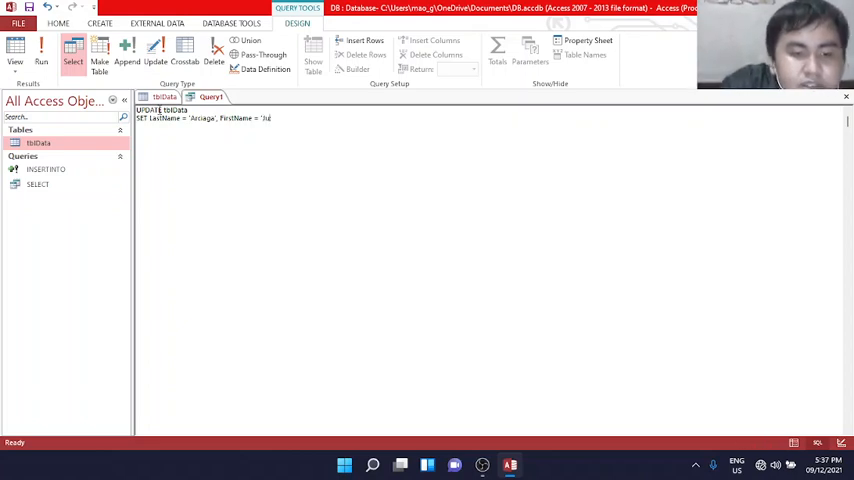
text(in',)
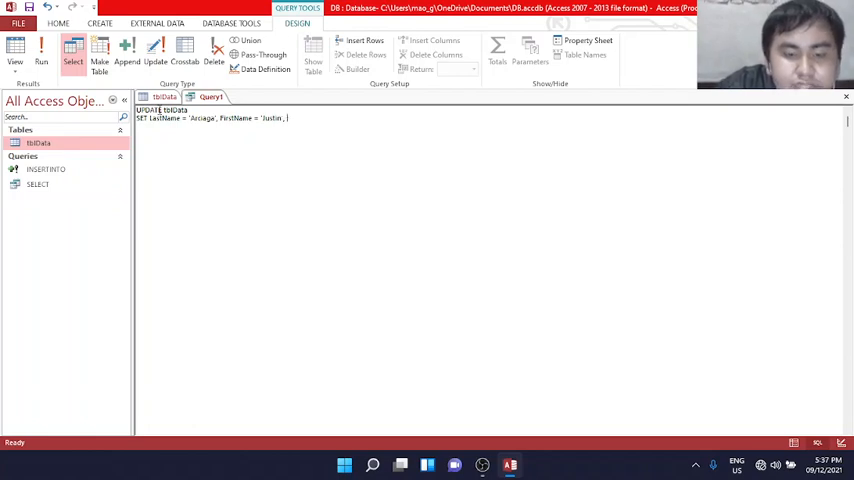
text(Age)
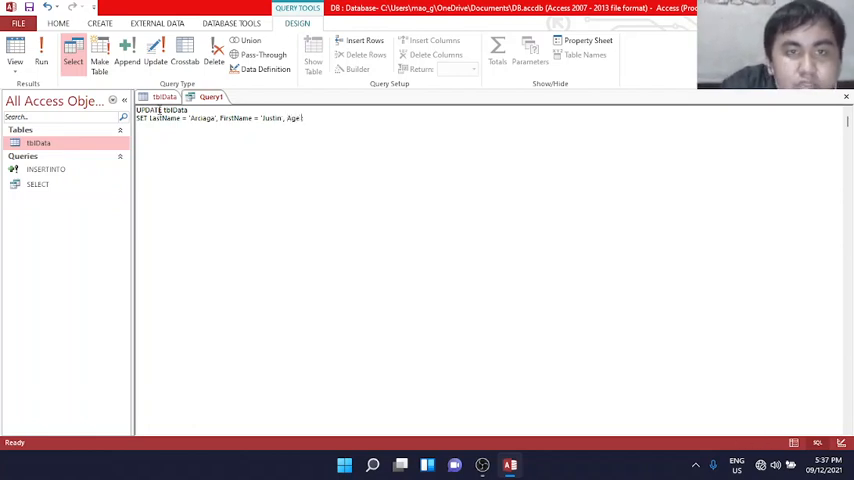
text( =)
text(18' ;)
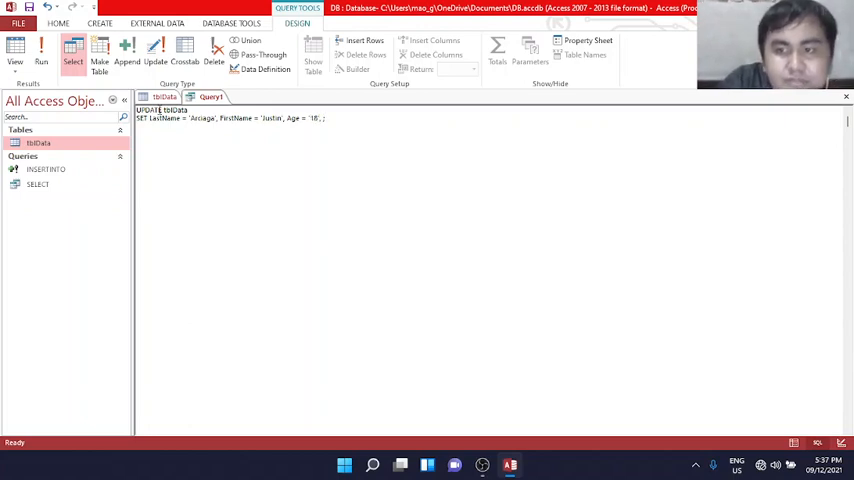
key(Caps_Lock)
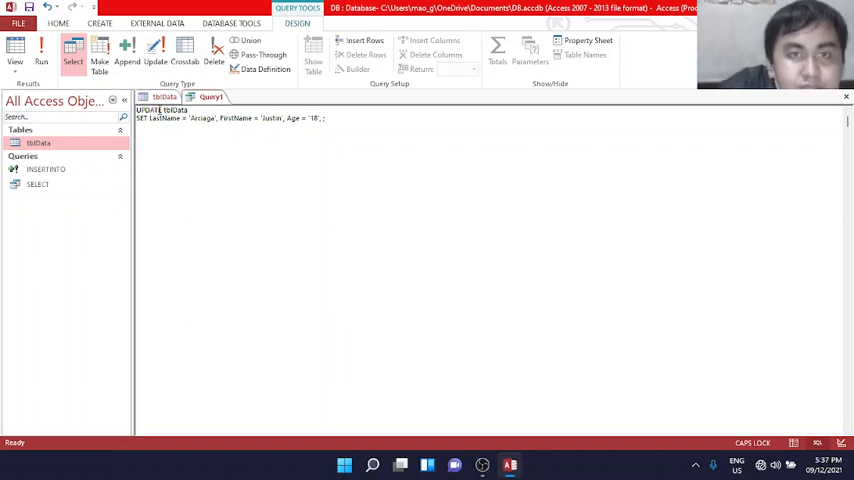
text(G)
key(Caps_Lock)
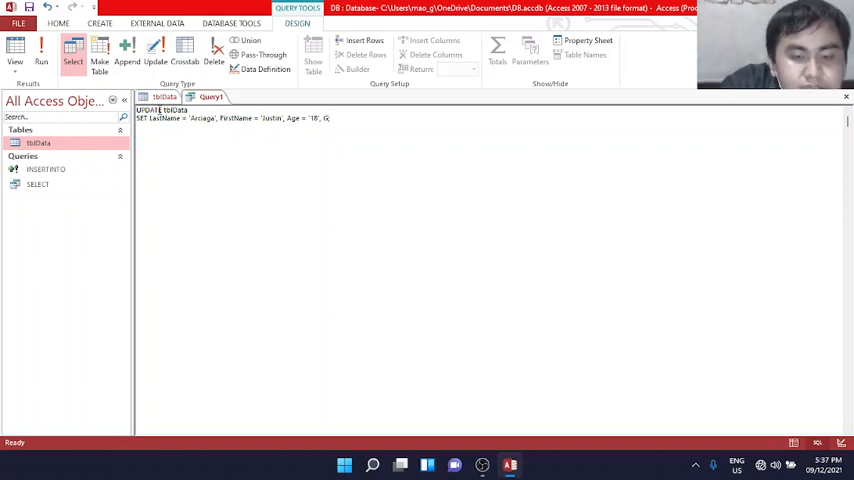
text(raded)
key(BackSpace)
key(BackSpace)
key(BackSpace)
text(nder)
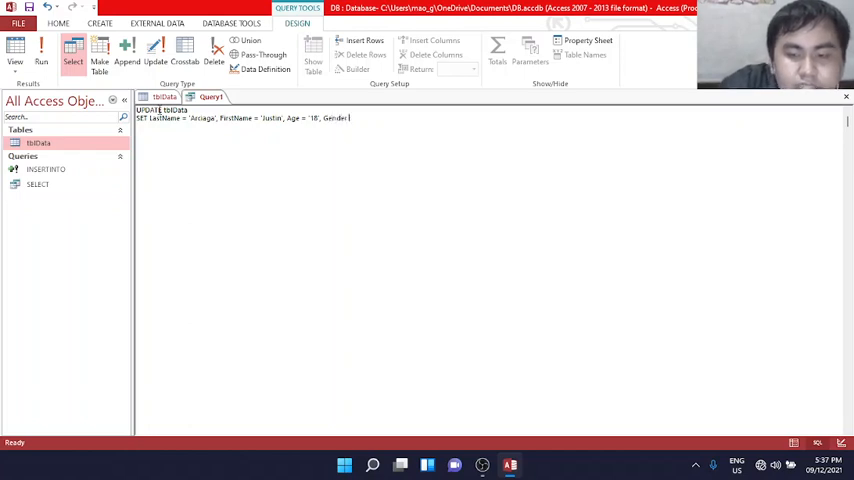
text( = ')
key(Caps_Lock)
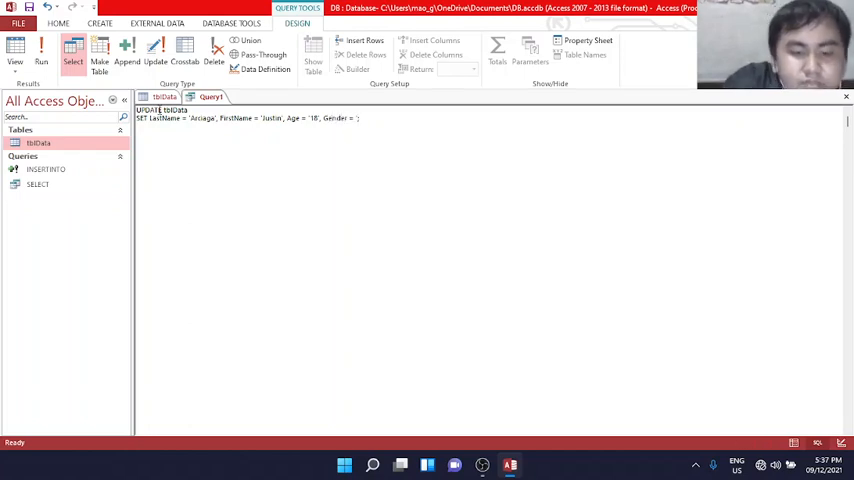
text(M)
key(Caps_Lock)
text(a)
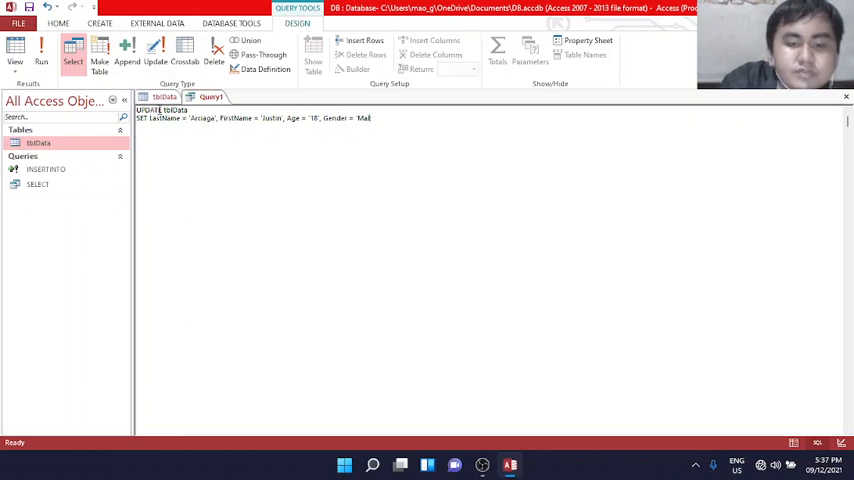
text(le)
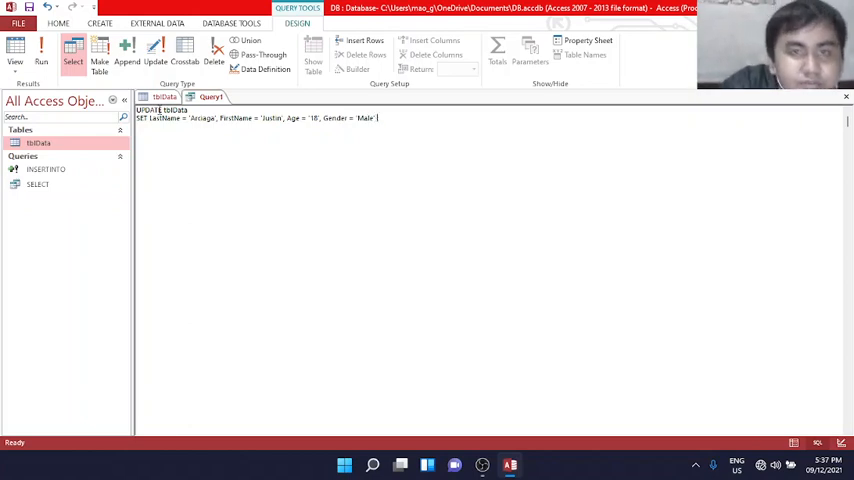
key(Caps_Lock)
text(W)
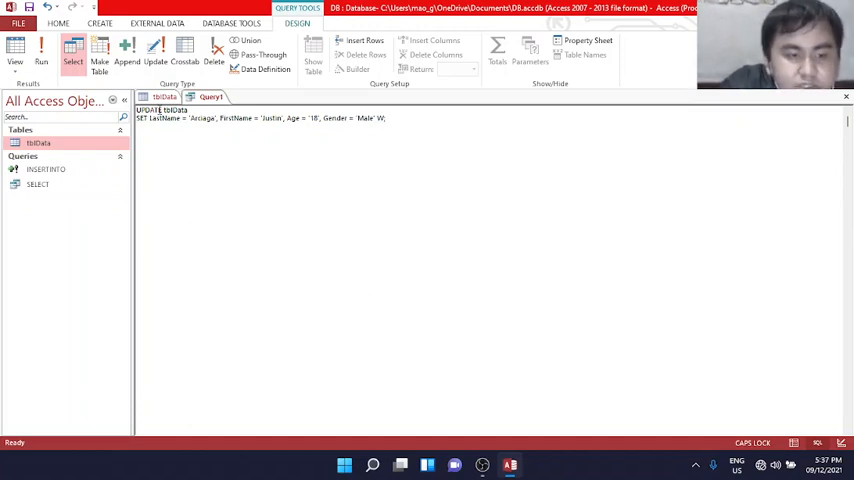
text(HERE )
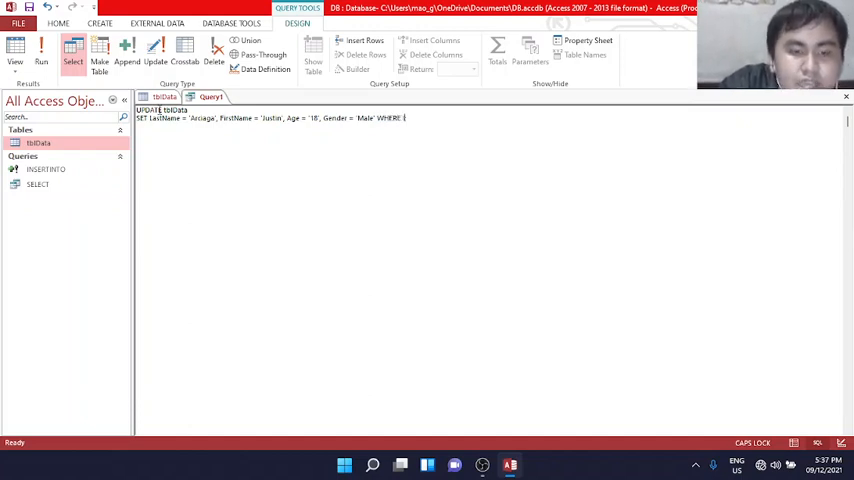
text(ID = )
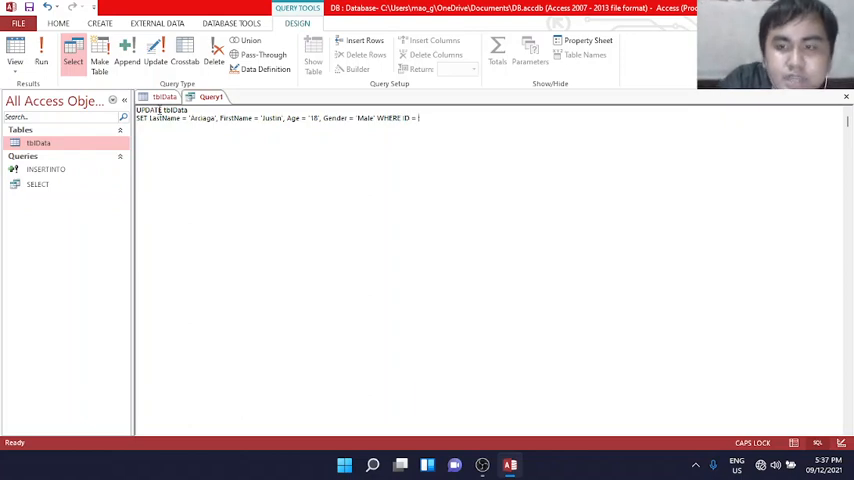
text(5;)
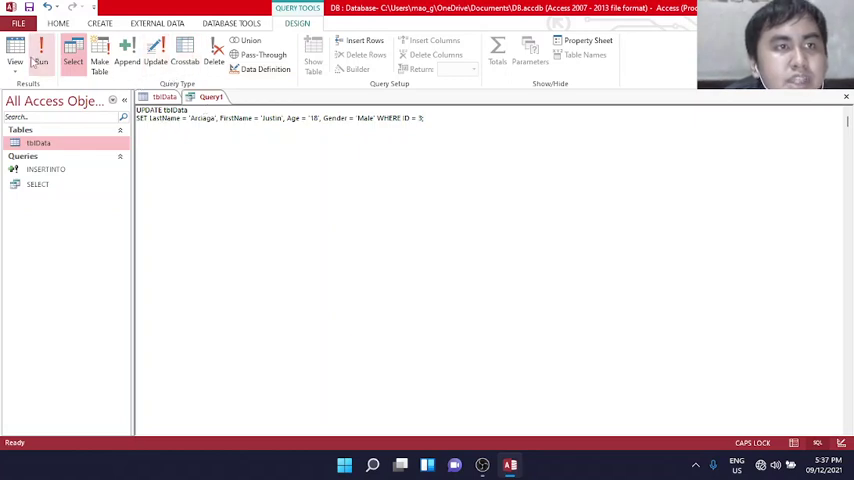
Run the UPDATE query, confirm the one-row update, and reopen tblData refreshed.
click(40, 55)
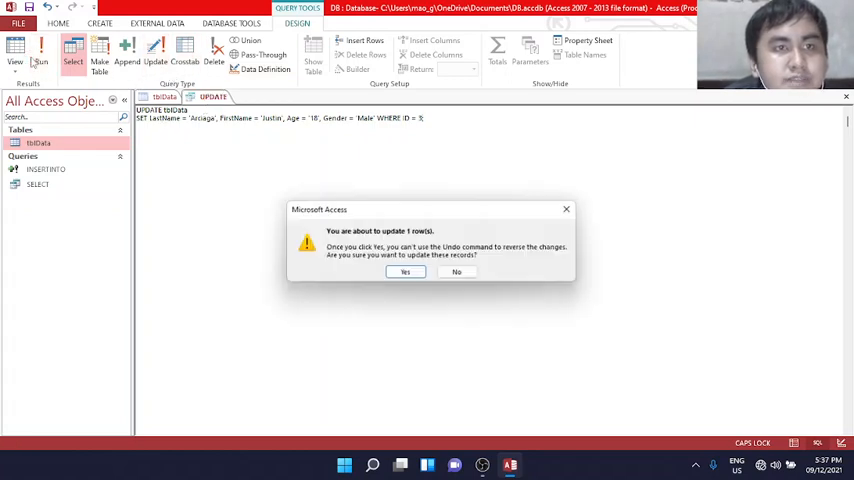
click(406, 274)
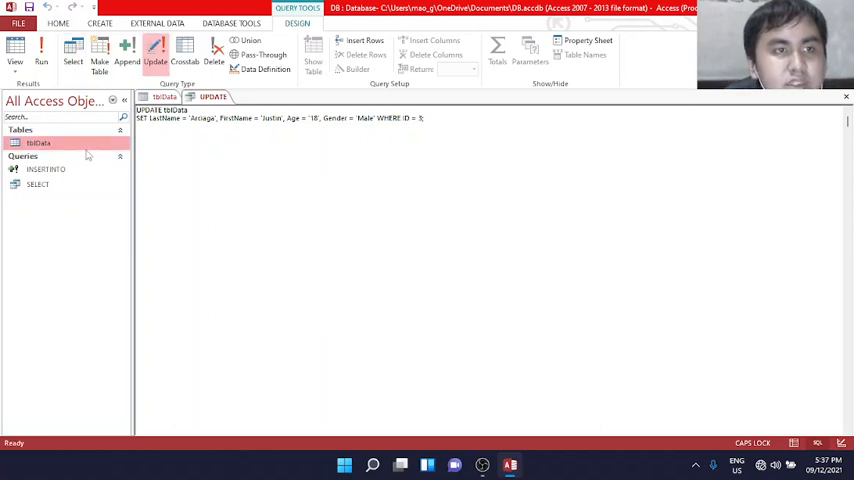
right_click(164, 96)
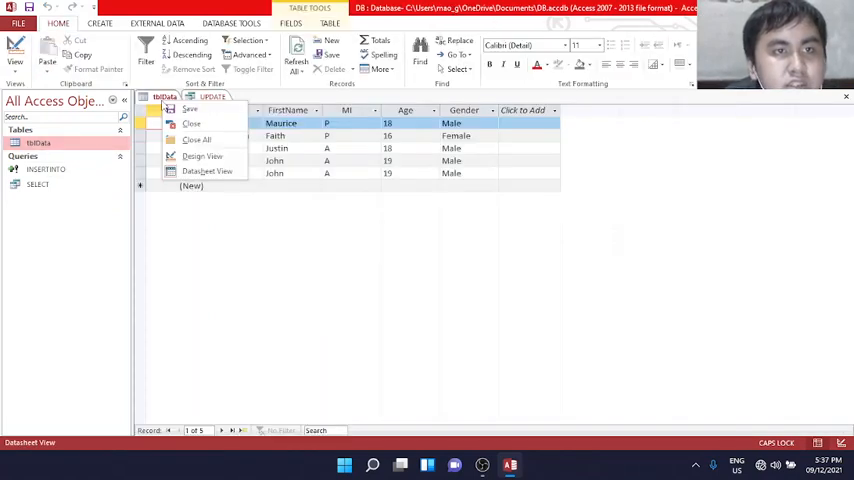
click(186, 123)
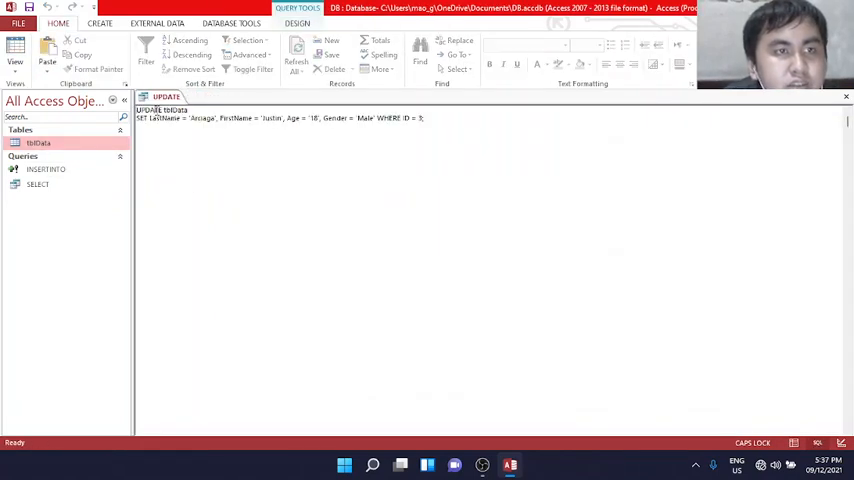
double_click(110, 146)
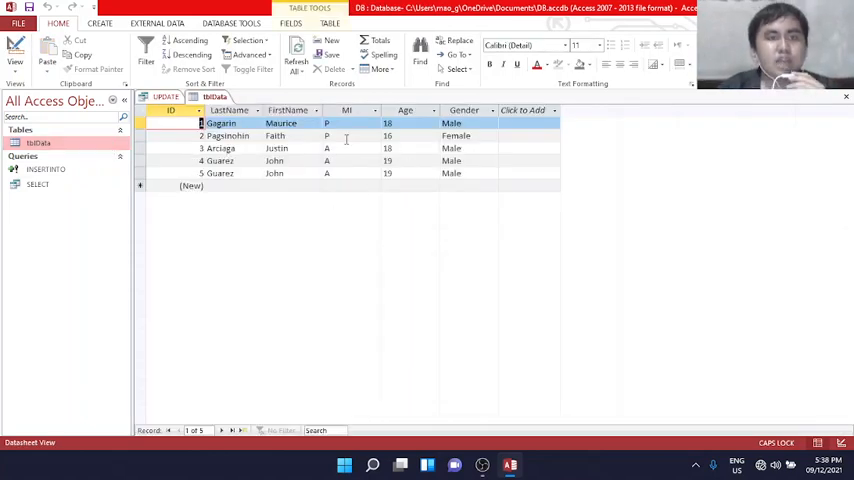
click(231, 158)
click(240, 148)
click(340, 149)
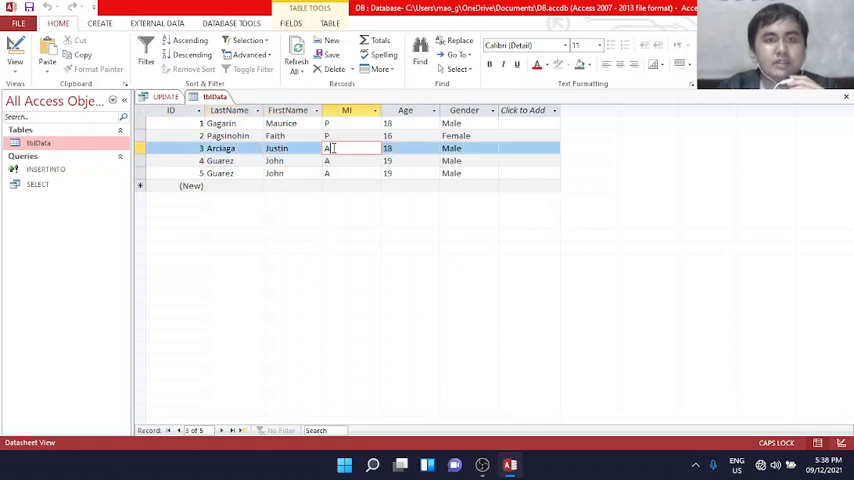
click(402, 148)
click(484, 148)
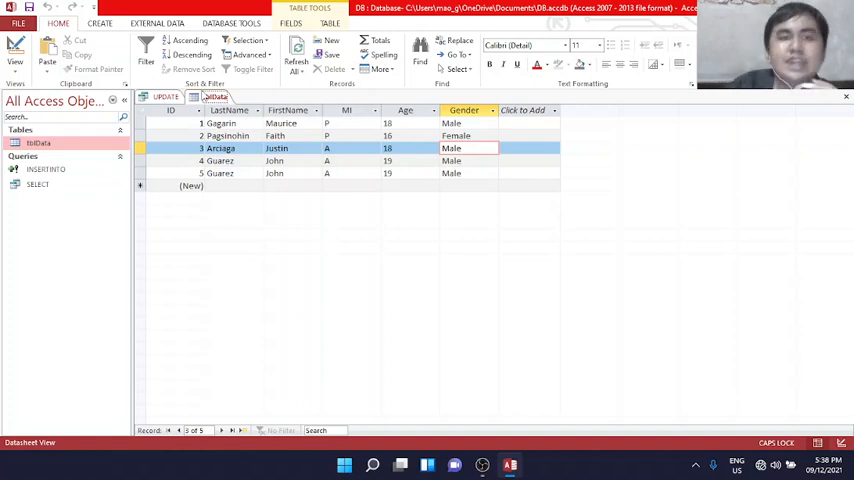
Close the UPDATE query, saving its changes under the name UPDATE.
click(178, 97)
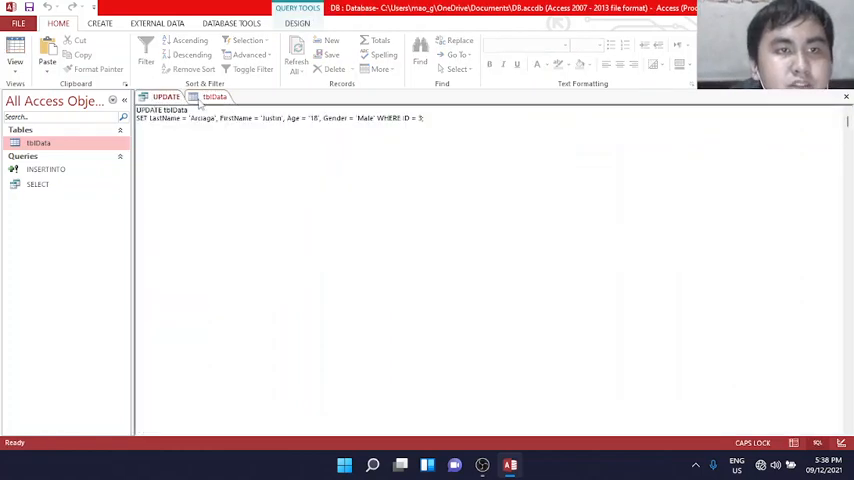
click(212, 97)
right_click(170, 98)
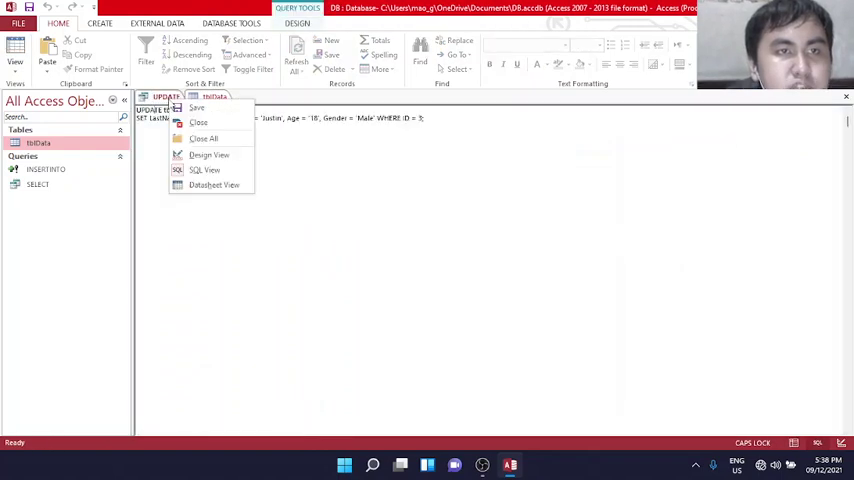
click(198, 122)
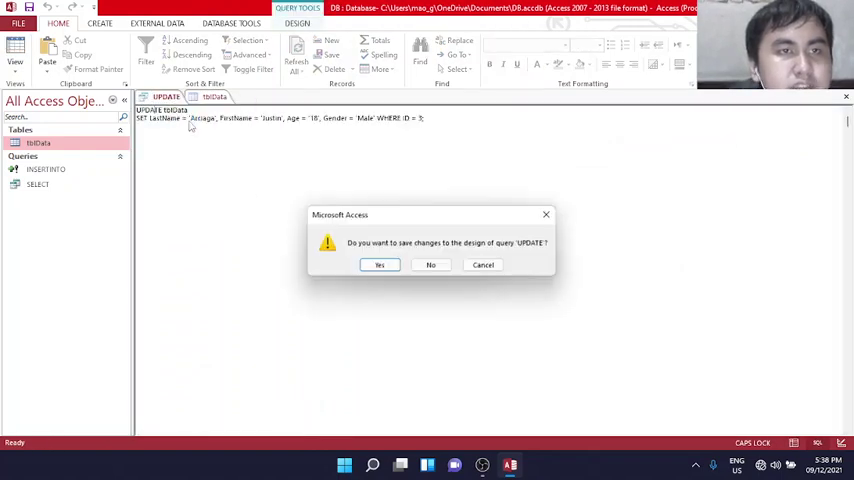
click(382, 266)
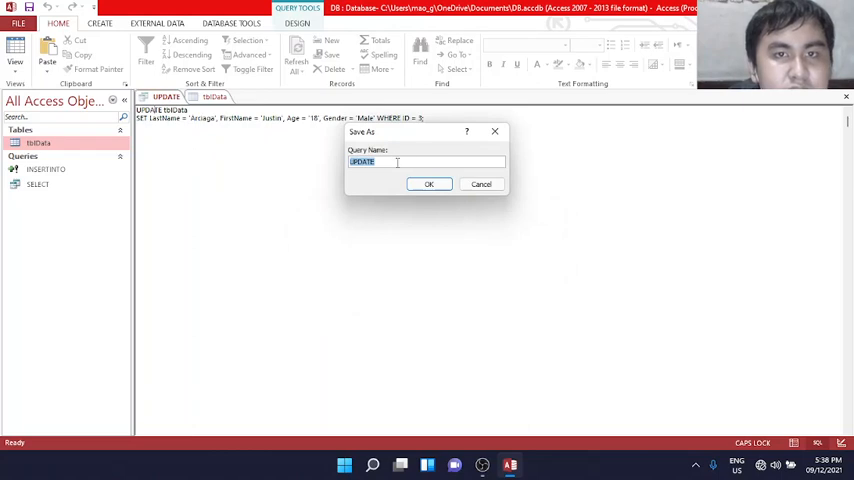
click(430, 184)
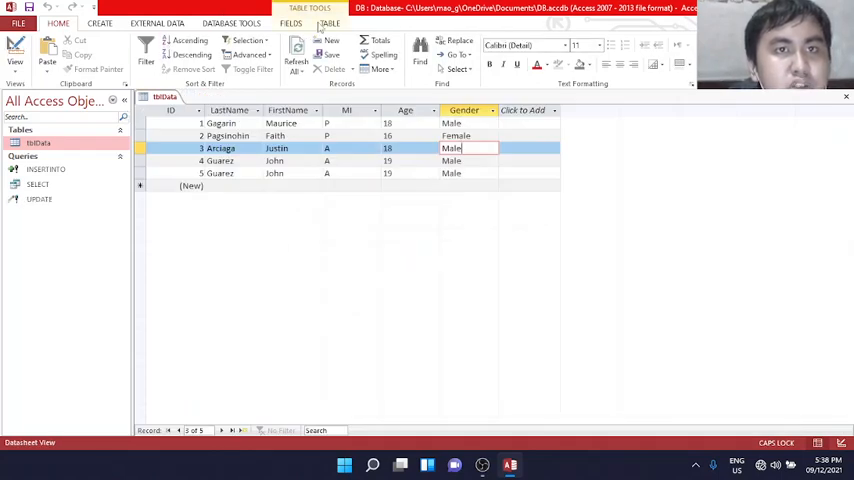
Create a new blank Query Design, skipping the Show Table picker.
click(330, 23)
click(290, 23)
click(100, 23)
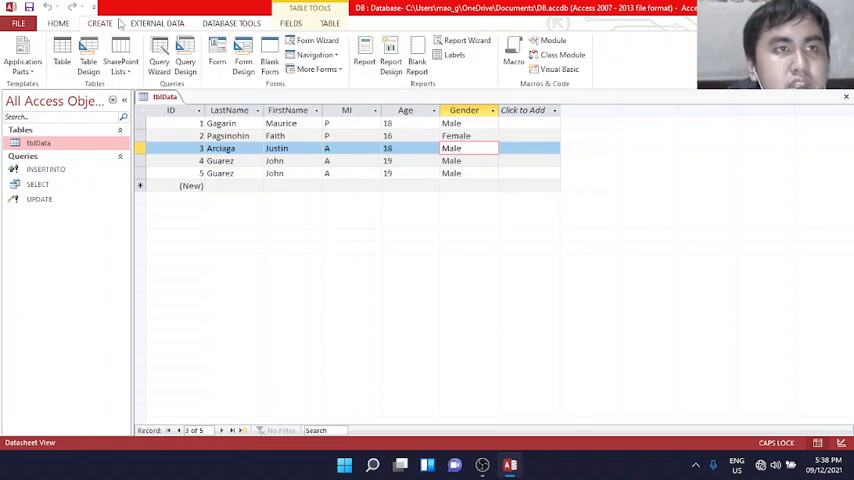
click(187, 50)
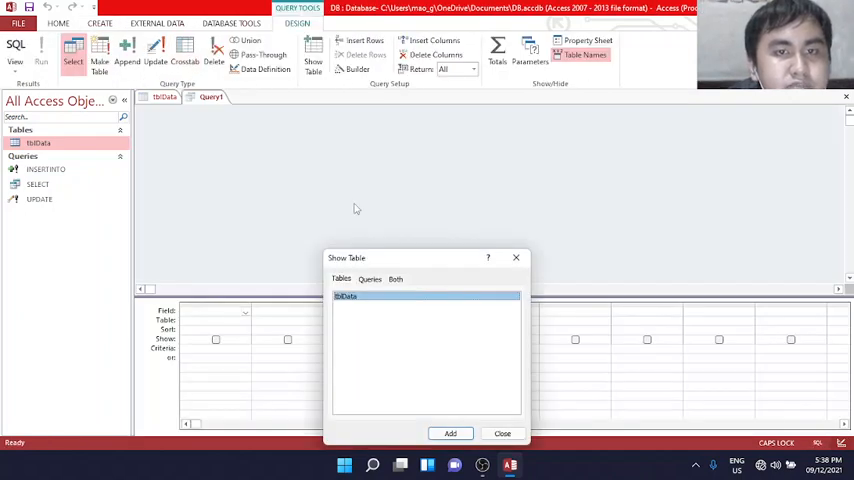
click(516, 257)
Save the new query under the name DELETE.
right_click(217, 97)
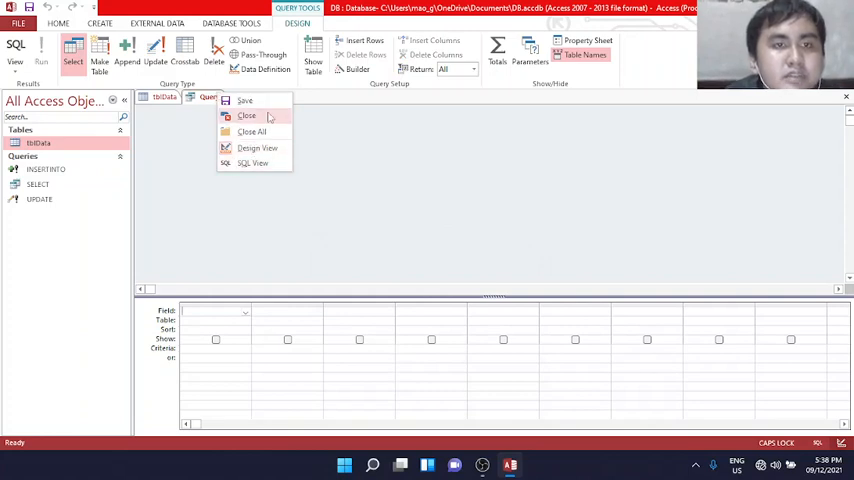
click(250, 100)
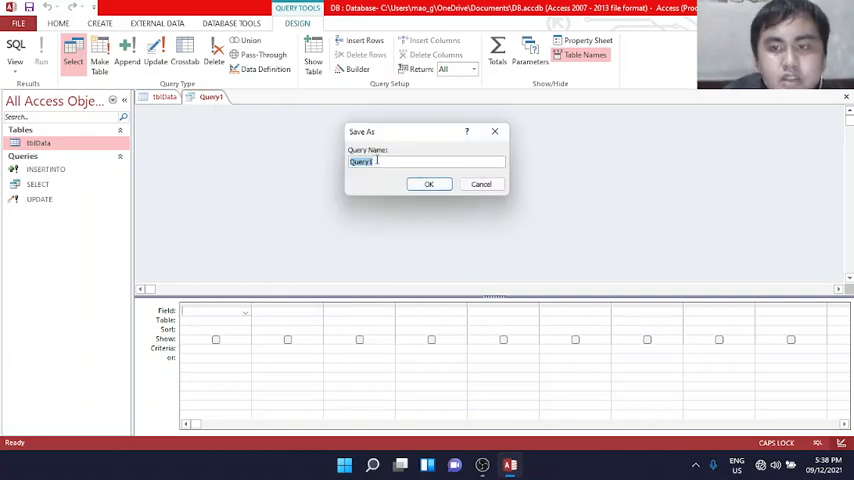
key(BackSpace)
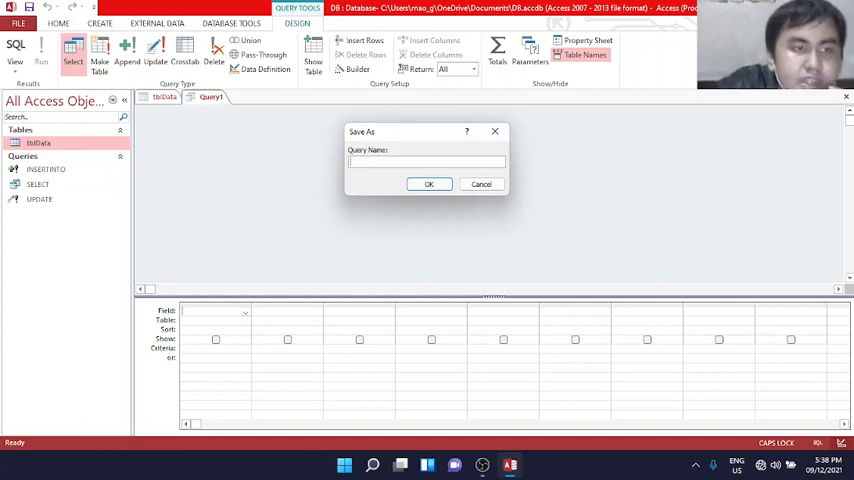
text(DELETE)
click(419, 187)
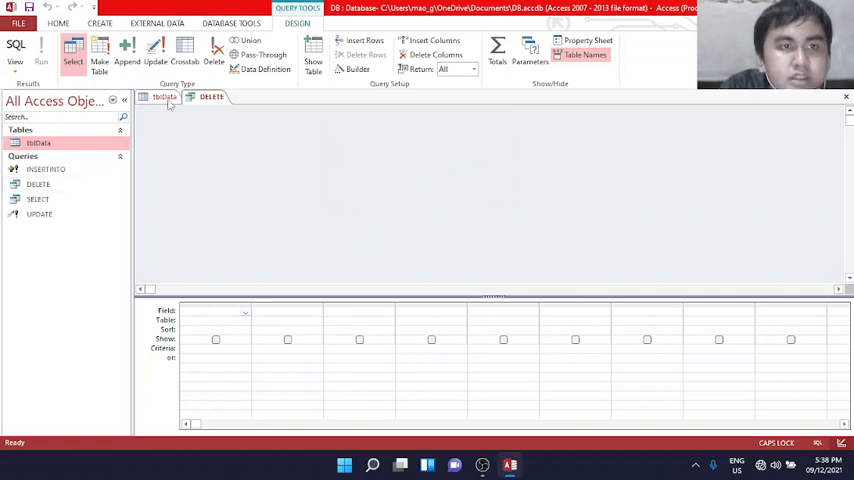
right_click(200, 94)
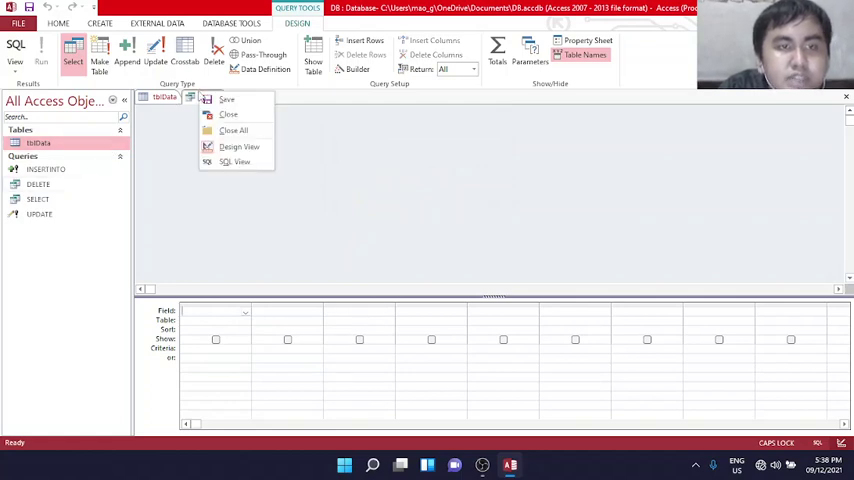
In SQL view, replace SELECT; with DELETE FROM tblData WHERE ID = awaiting a value.
click(236, 161)
key(BackSpace)
key(BackSpace)
key(BackSpace)
key(BackSpace)
key(BackSpace)
key(BackSpace)
key(BackSpace)
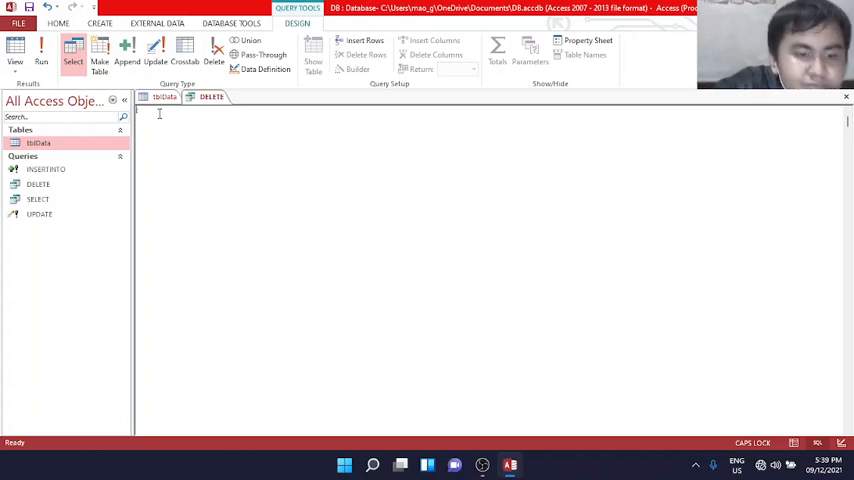
text(DELETE FROM)
key(Caps_Lock)
text(tbl)
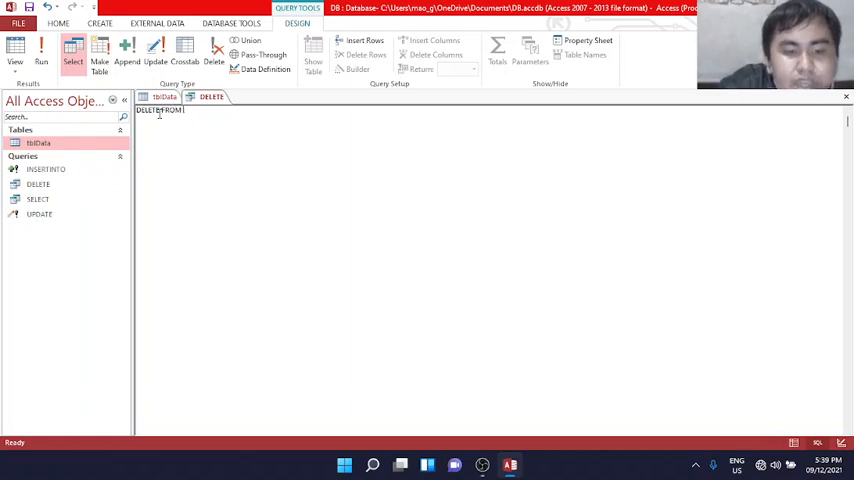
text(Data ;)
key(Caps_Lock)
text(WHERE )
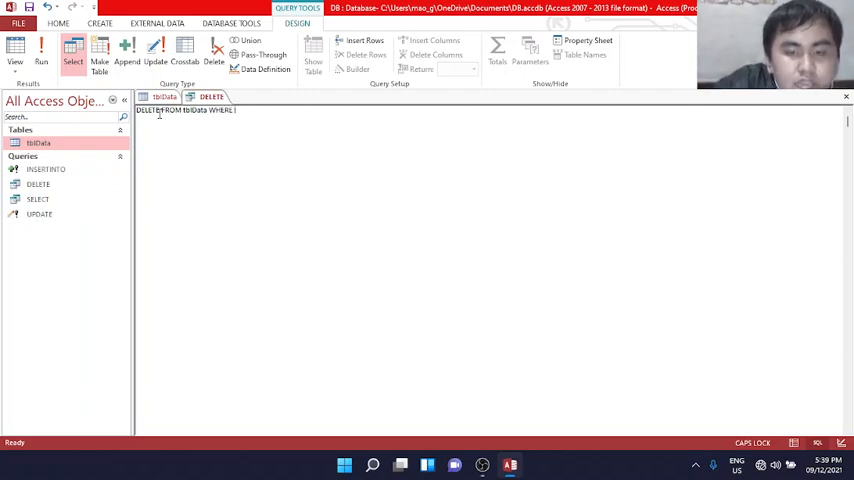
text(ID )
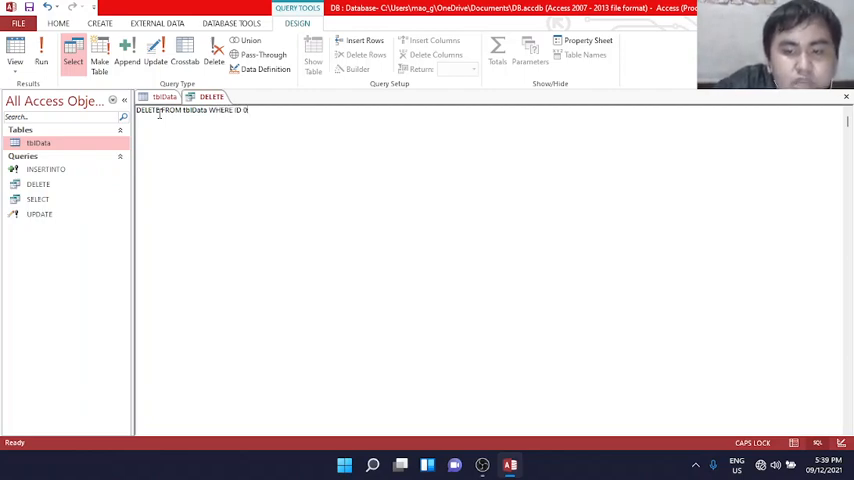
text(= 1)
Run the DELETE query with WHERE ID = 5 and confirm removing the matching row.
click(163, 97)
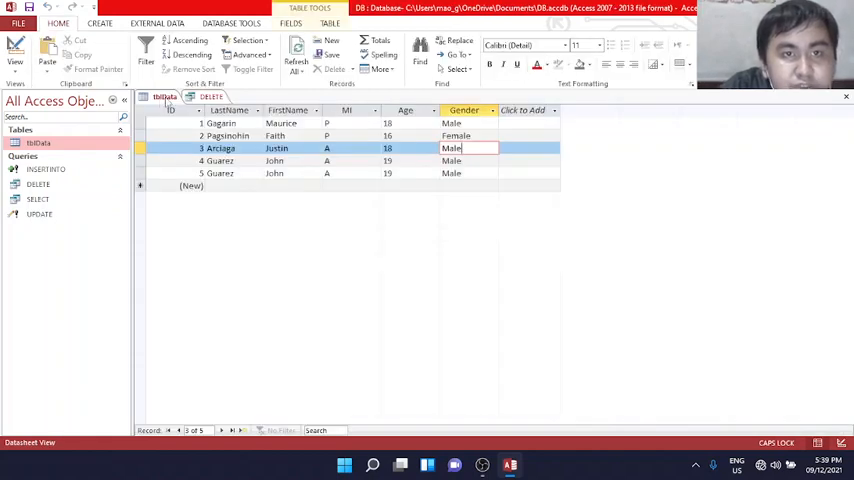
click(205, 97)
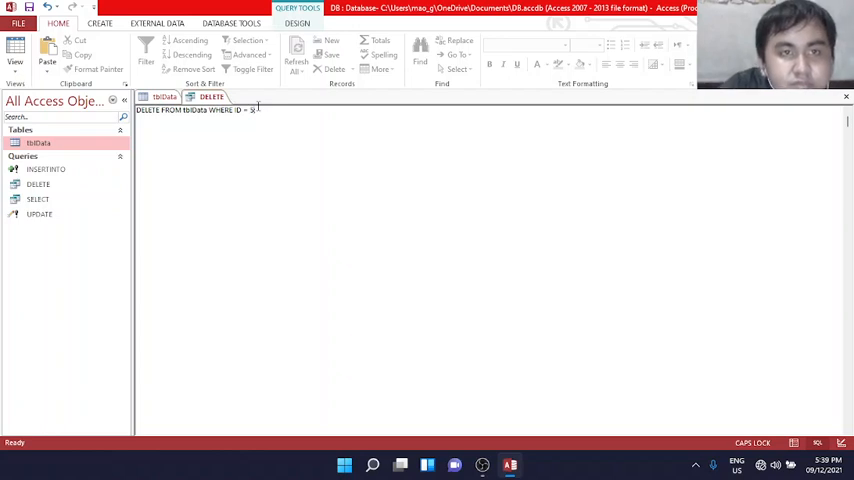
click(312, 24)
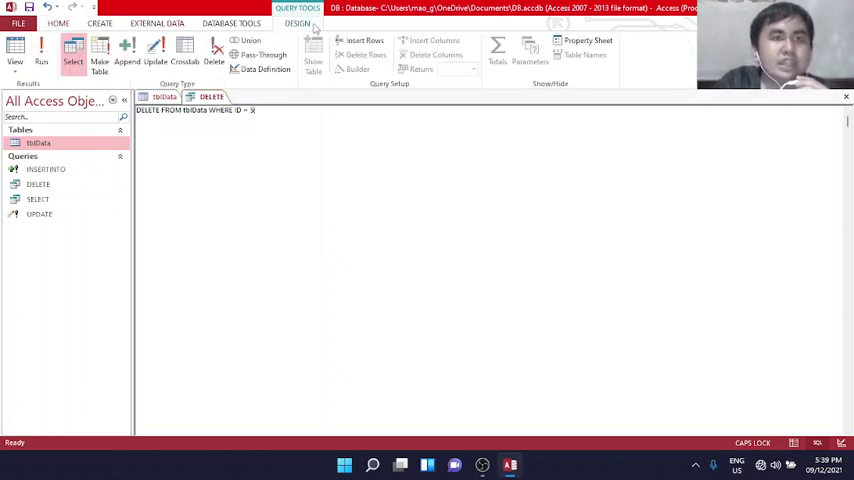
click(42, 52)
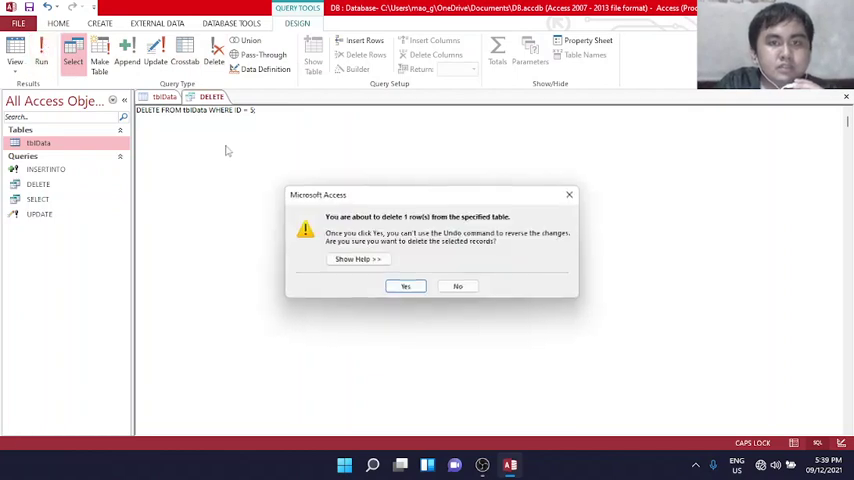
click(405, 287)
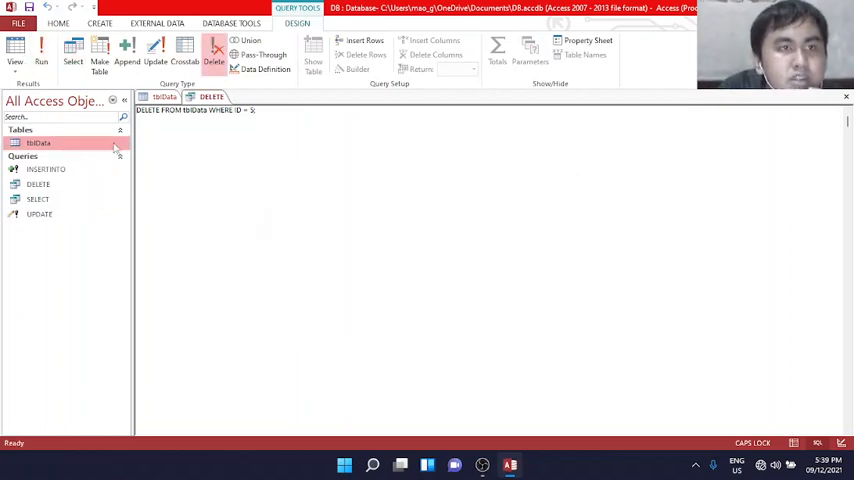
Reopen tblData to verify record 5 is gone, leaving four records.
double_click(115, 145)
right_click(172, 98)
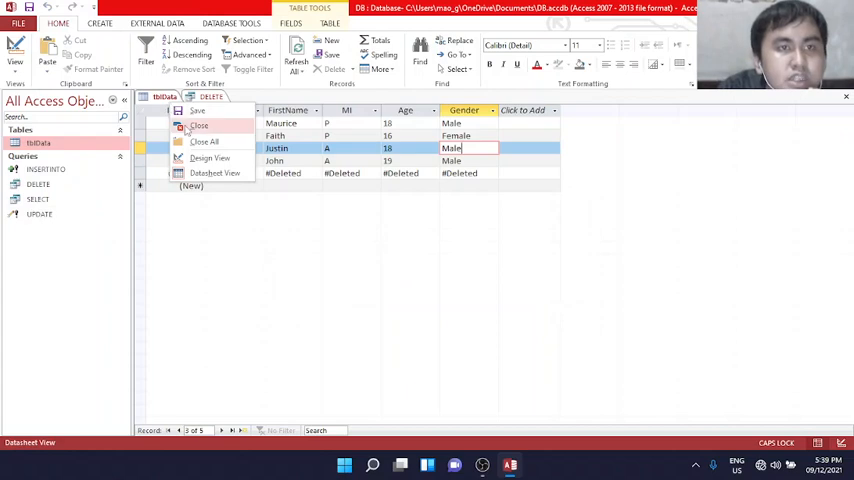
click(190, 126)
double_click(53, 143)
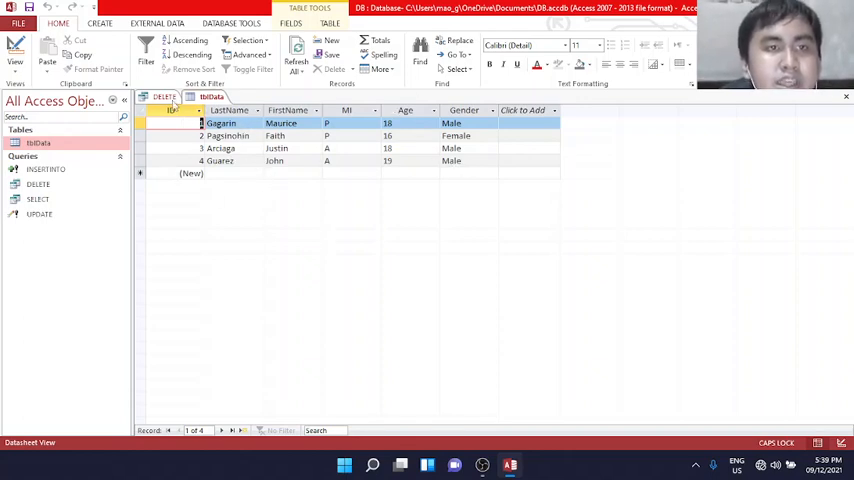
Close the DELETE query from its tab.
click(164, 97)
right_click(165, 98)
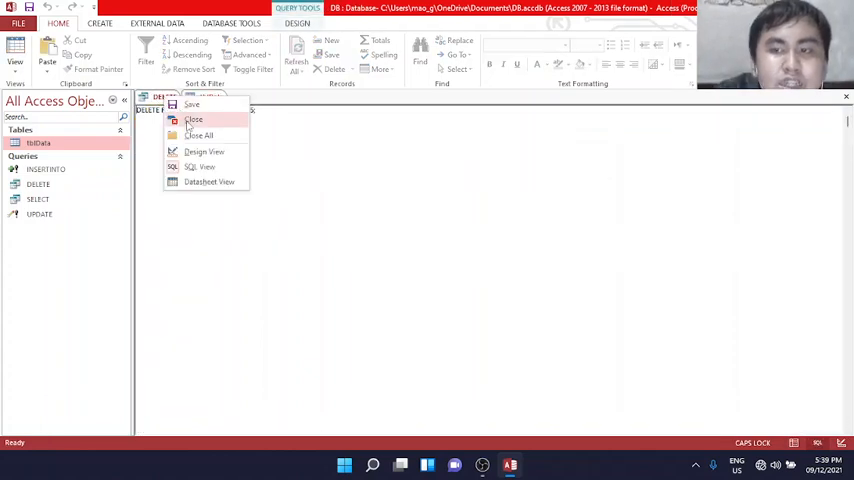
click(187, 121)
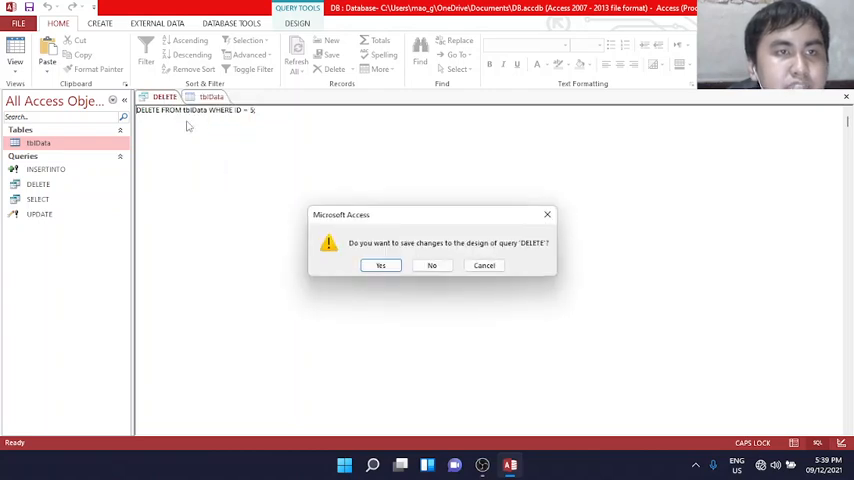
Save the DELETE query changes and start a new blank query design without tables.
click(382, 266)
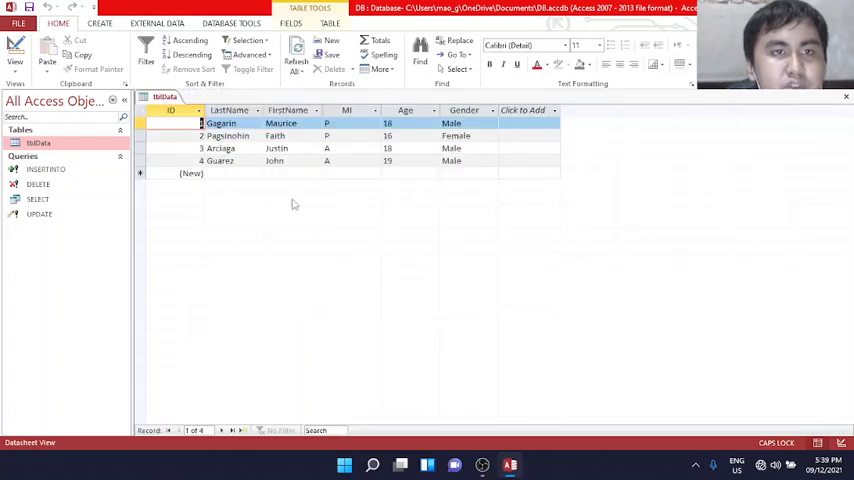
click(101, 25)
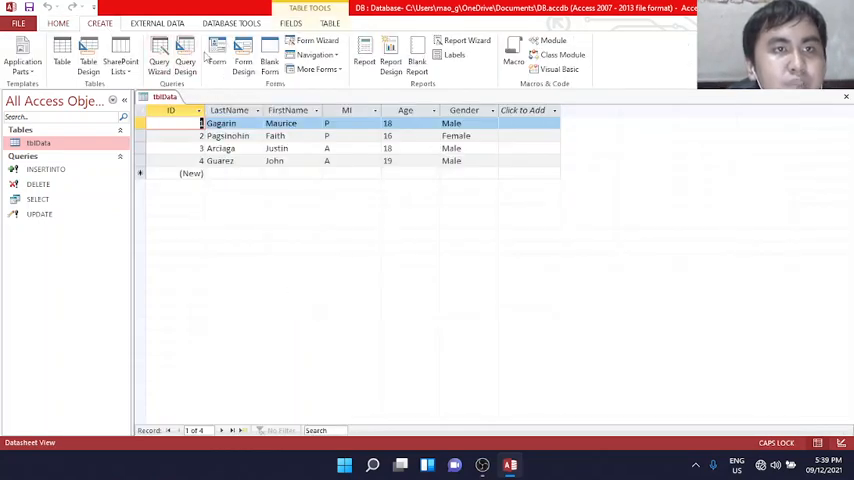
click(185, 60)
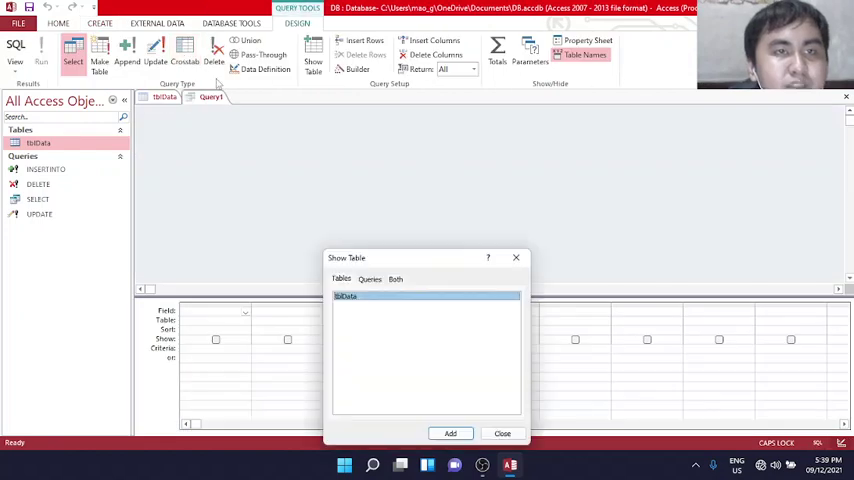
click(516, 257)
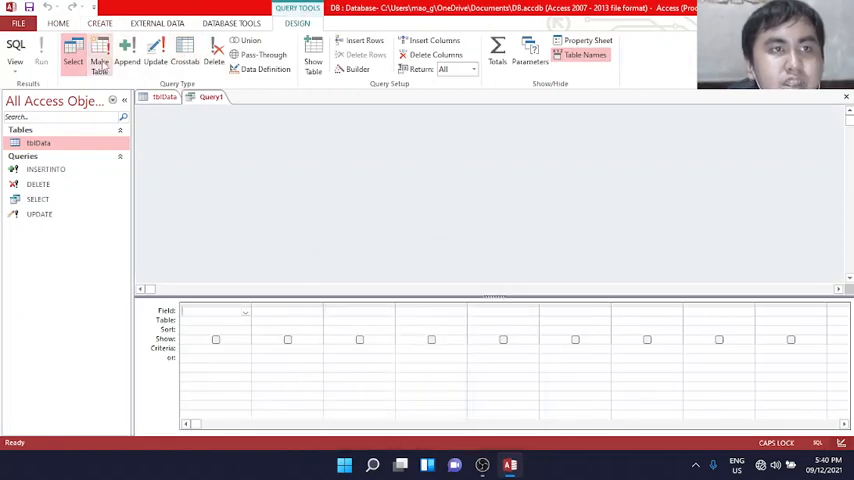
Save the new query as ORDERBY and switch it to SQL View.
right_click(212, 97)
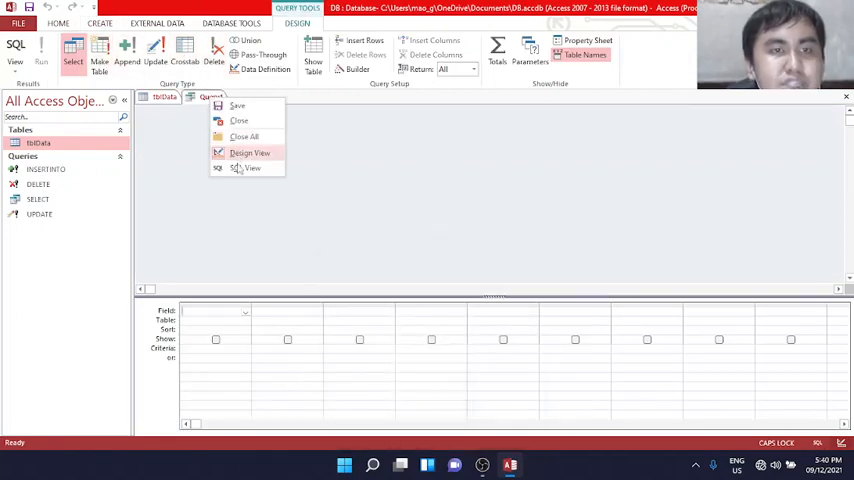
click(245, 106)
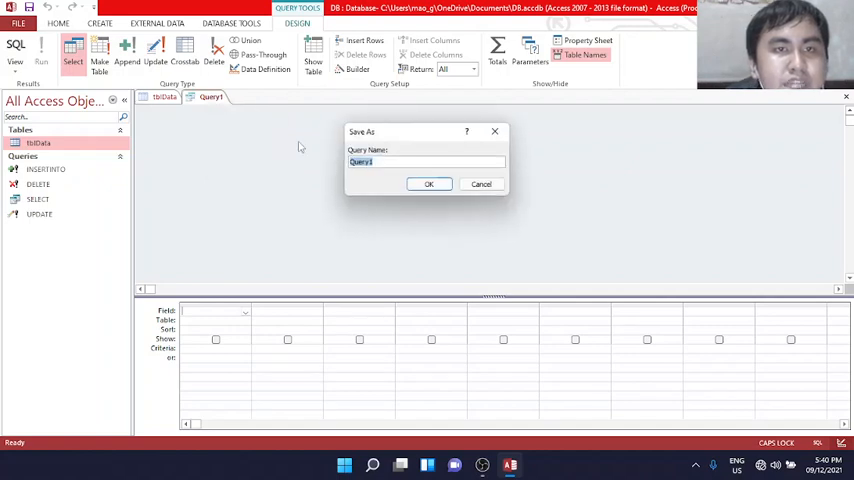
click(377, 161)
key(BackSpace)
key(BackSpace)
key(BackSpace)
key(BackSpace)
key(BackSpace)
text(ORDER)
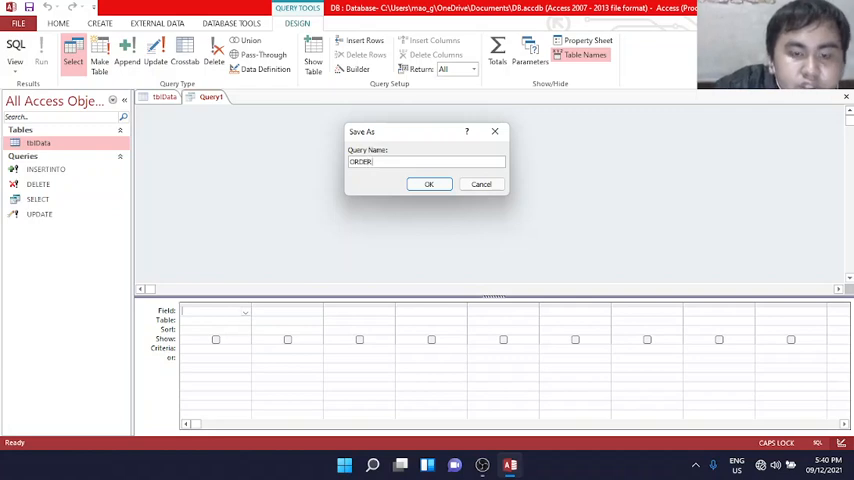
text(BY)
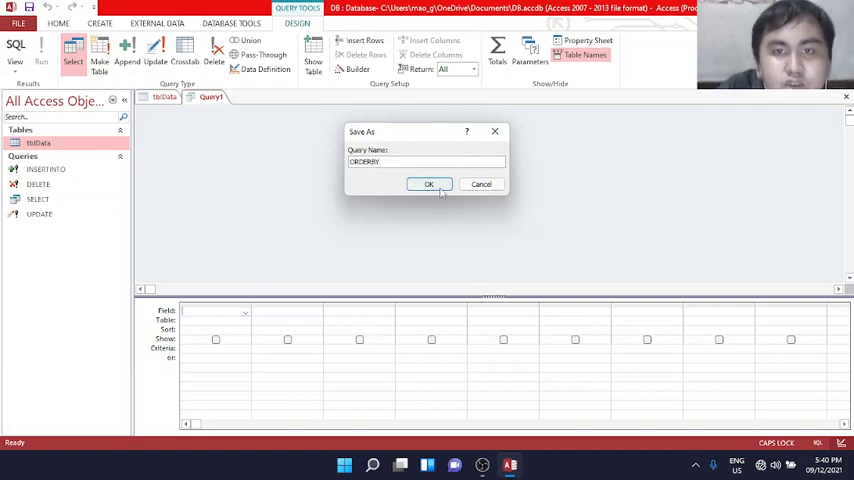
click(431, 184)
right_click(215, 97)
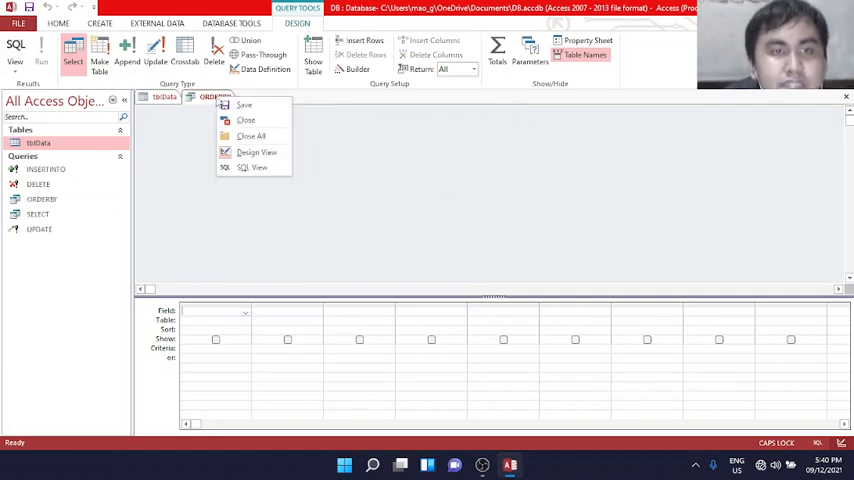
click(251, 167)
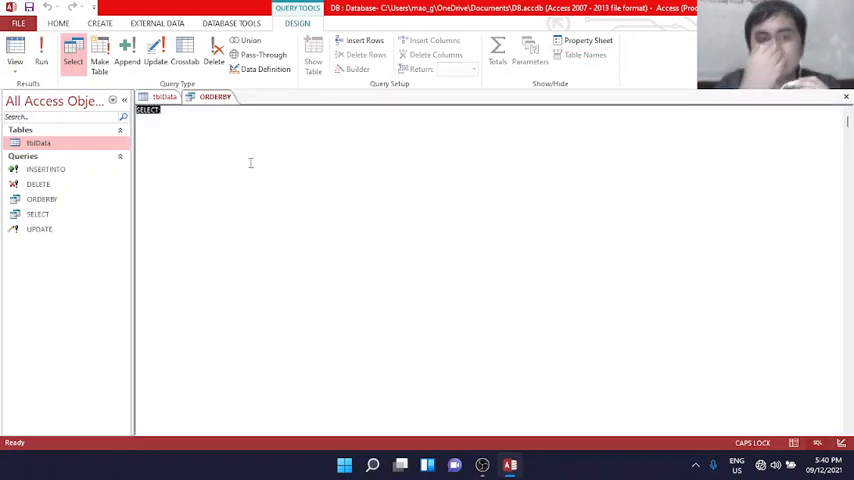
Write SELECT * FROM tblData ORDER BY Age DESC; and run it to list records oldest to youngest.
click(159, 113)
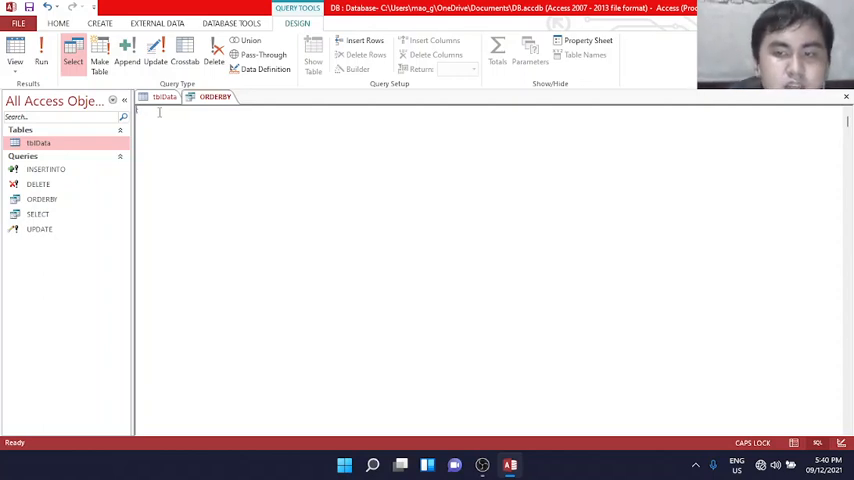
text(SELECT)
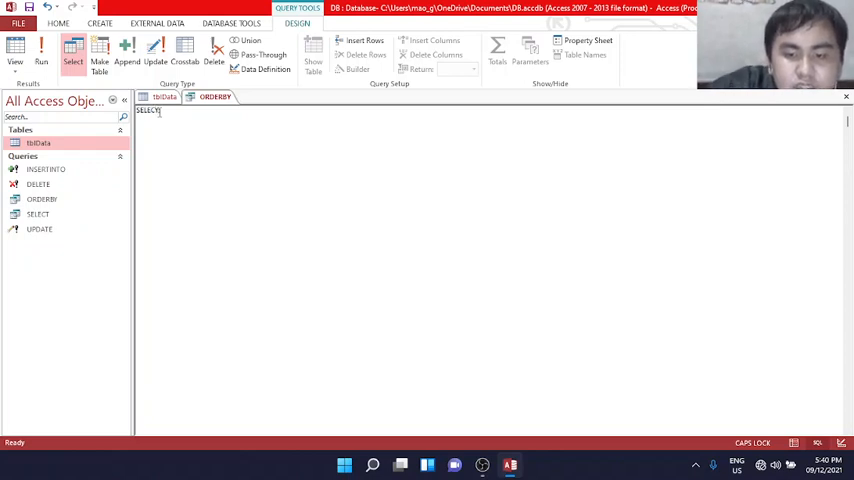
text( *)
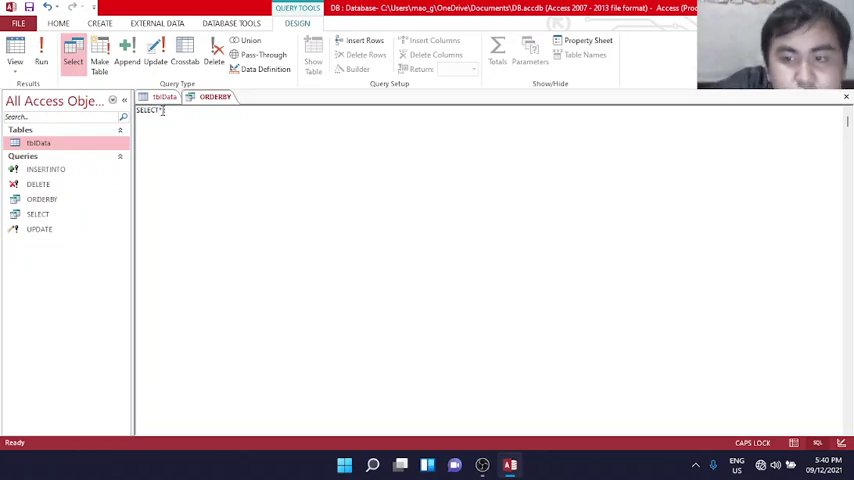
text(FROM)
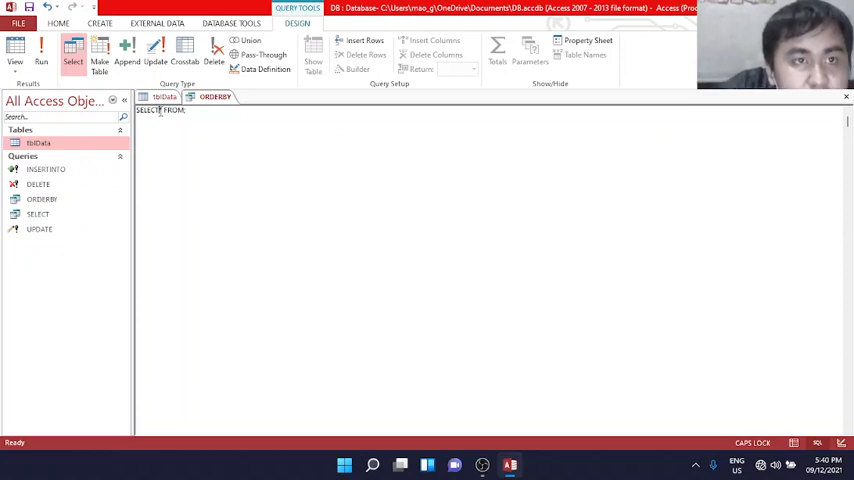
click(159, 110)
text(FROM)
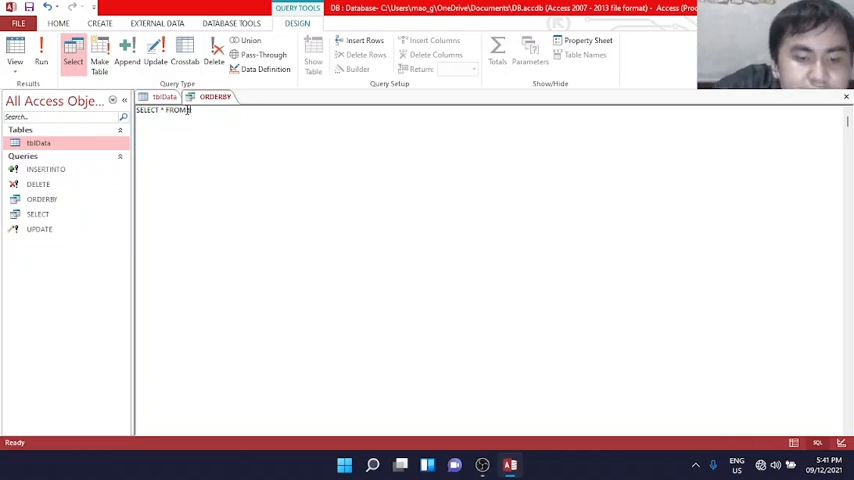
text( tblD)
key(Caps_Lock)
text(ata)
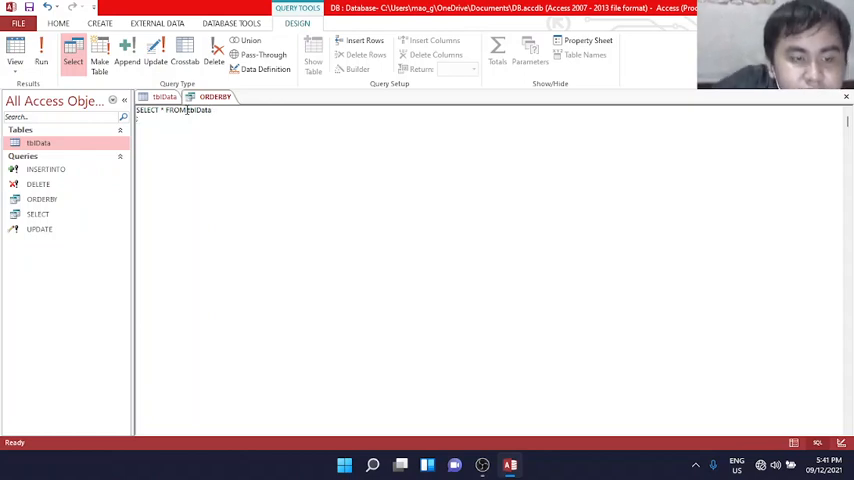
key(Caps_Lock)
text(DER B)
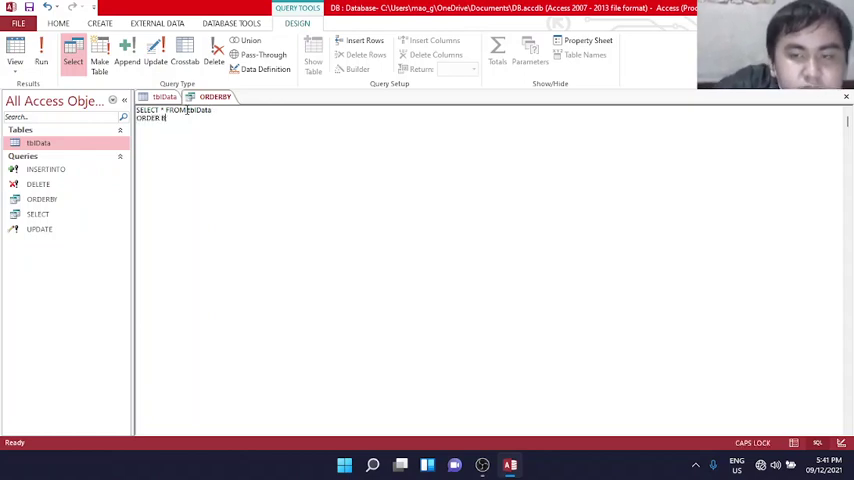
text(Y)
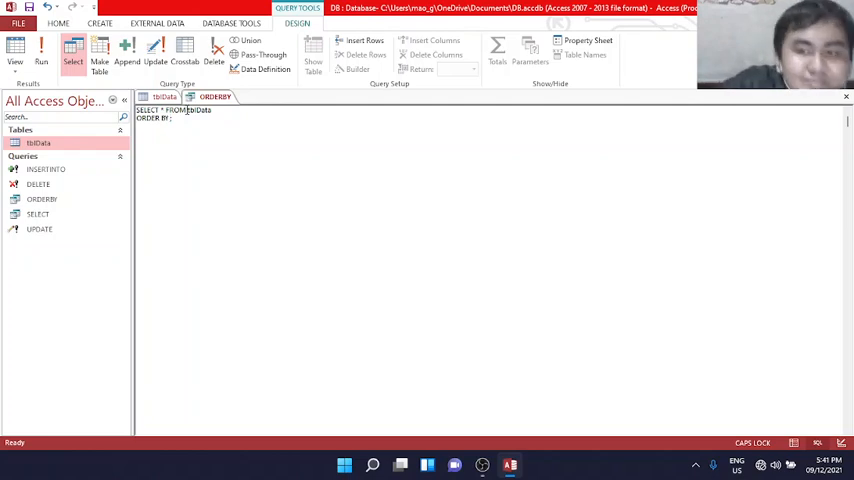
text(ge DESC)
click(41, 55)
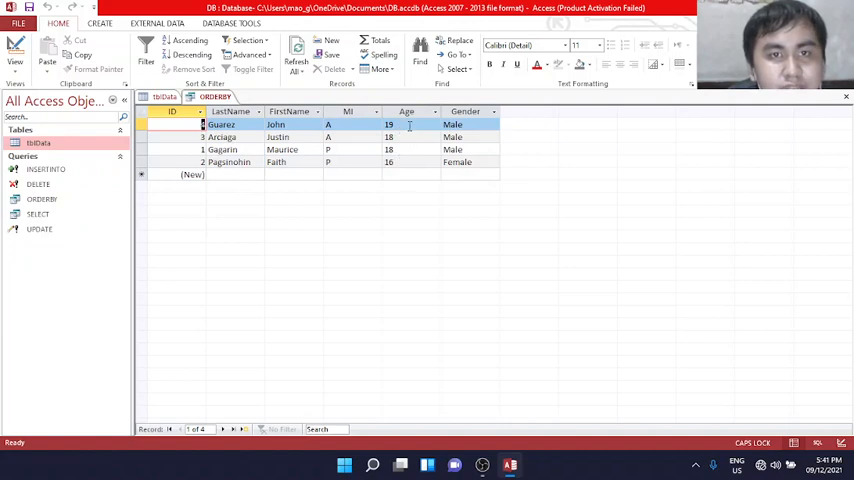
Change the sort field from Age to ID descending and run, listing IDs 4 to 1.
right_click(206, 96)
click(242, 164)
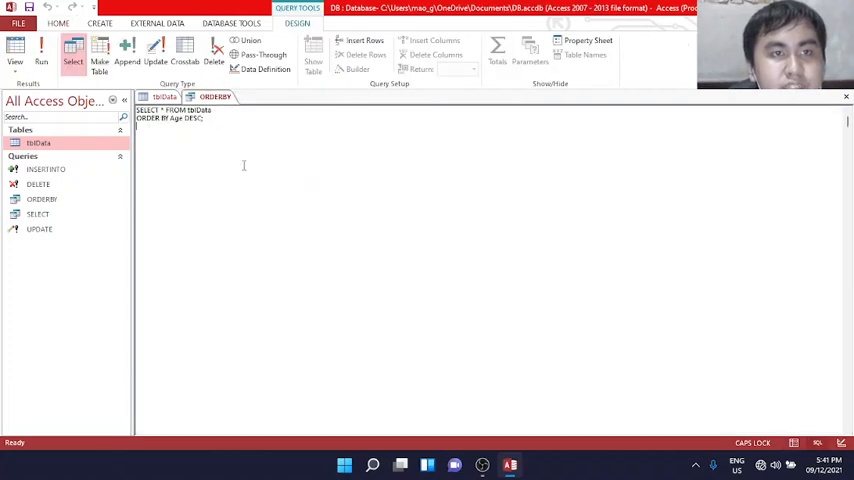
double_click(176, 118)
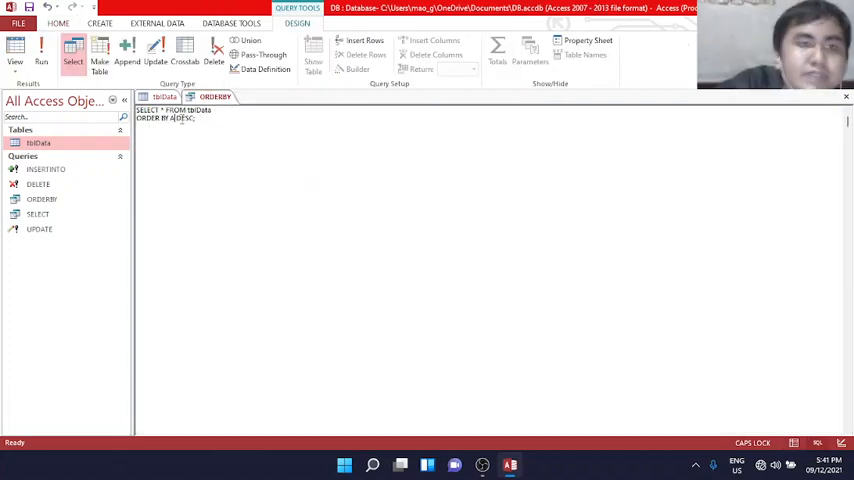
text(ID)
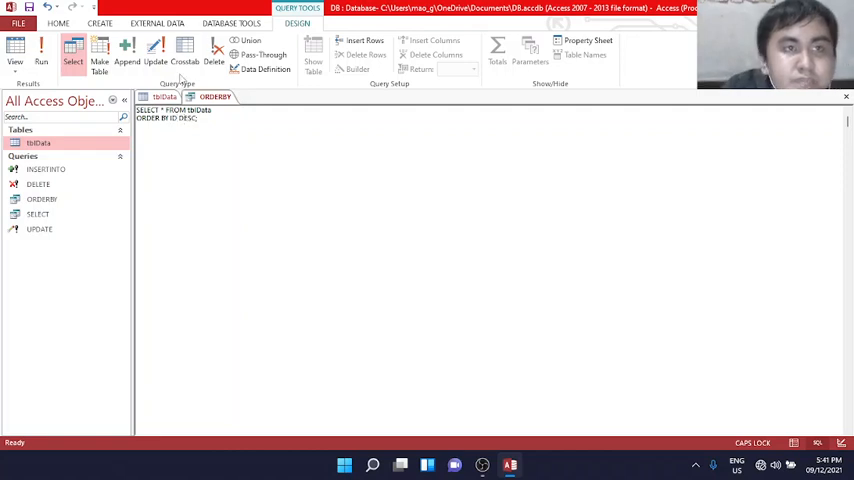
click(42, 66)
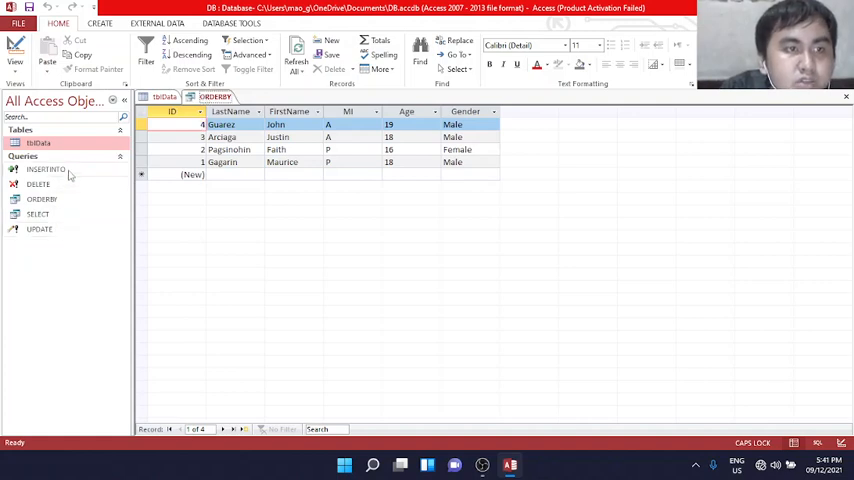
Select the ORDERBY query and bring up its view options again.
click(69, 204)
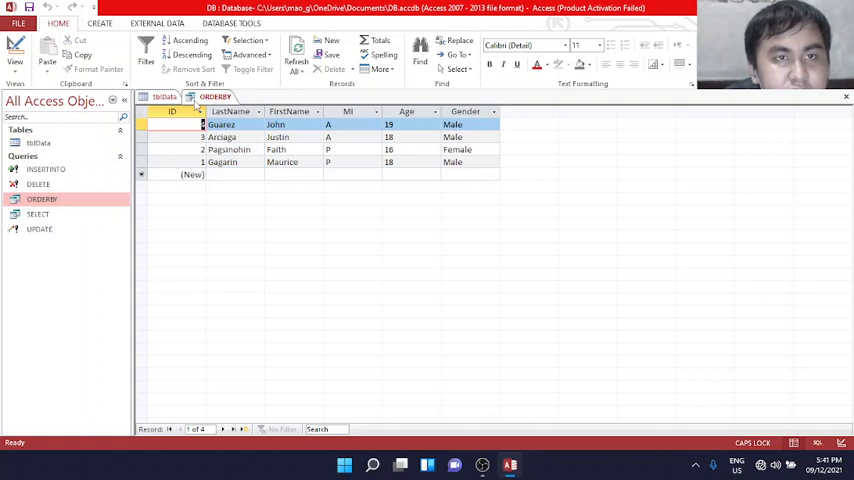
right_click(211, 91)
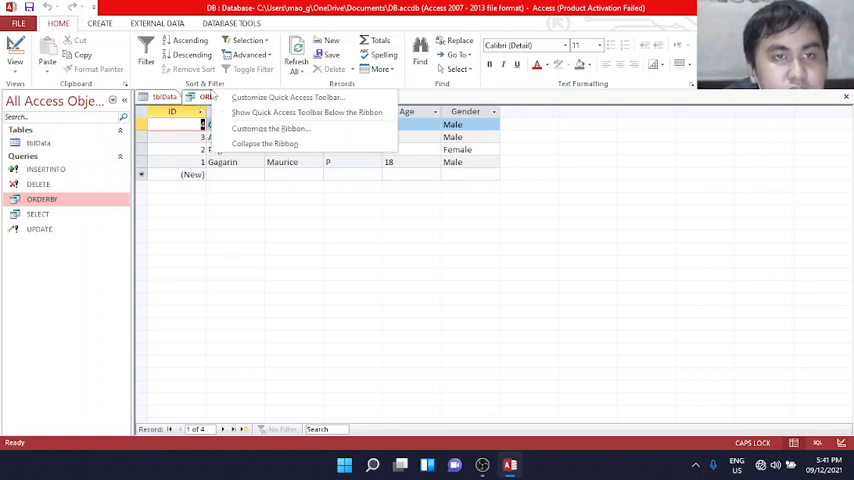
right_click(205, 97)
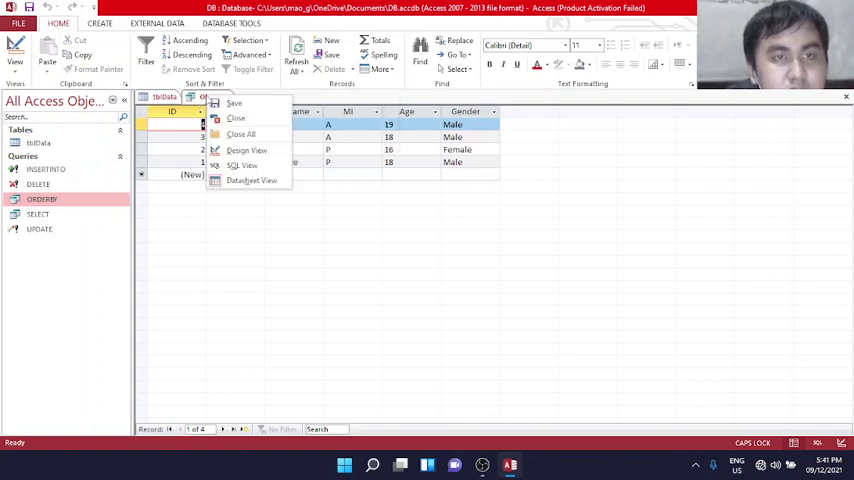
Replace ID with LastName in the ORDER BY clause and run it sorted descending.
click(236, 165)
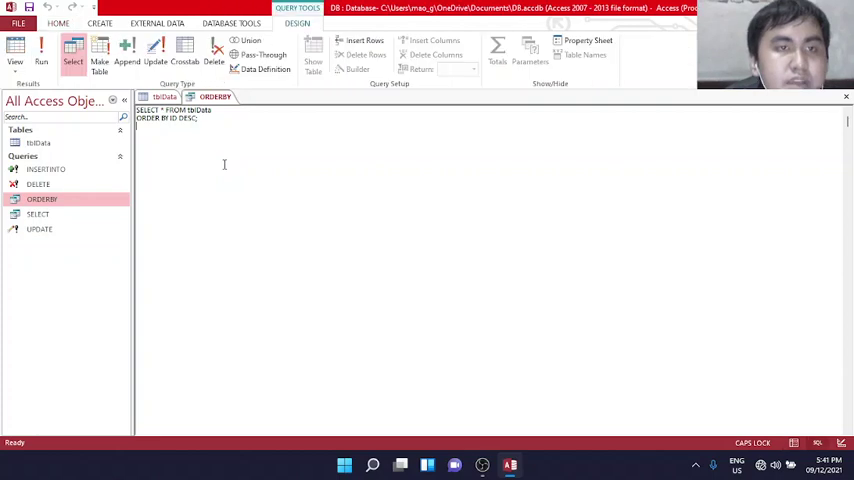
double_click(176, 119)
key(BackSpace)
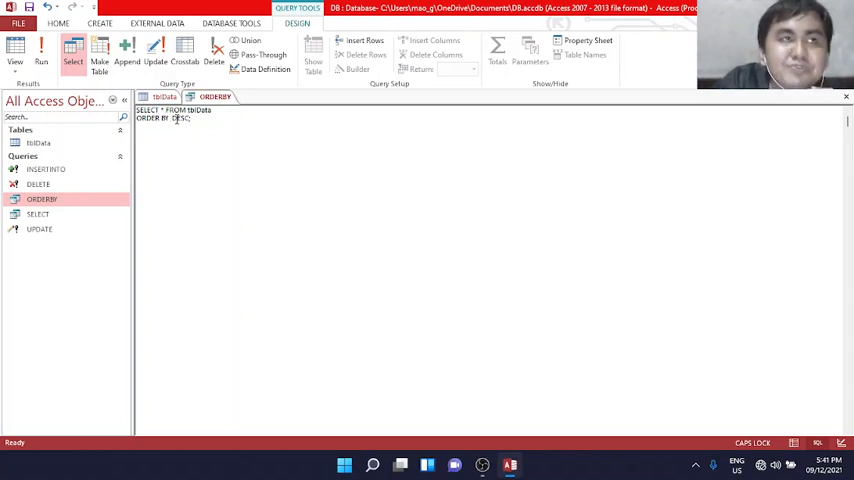
text(ILA)
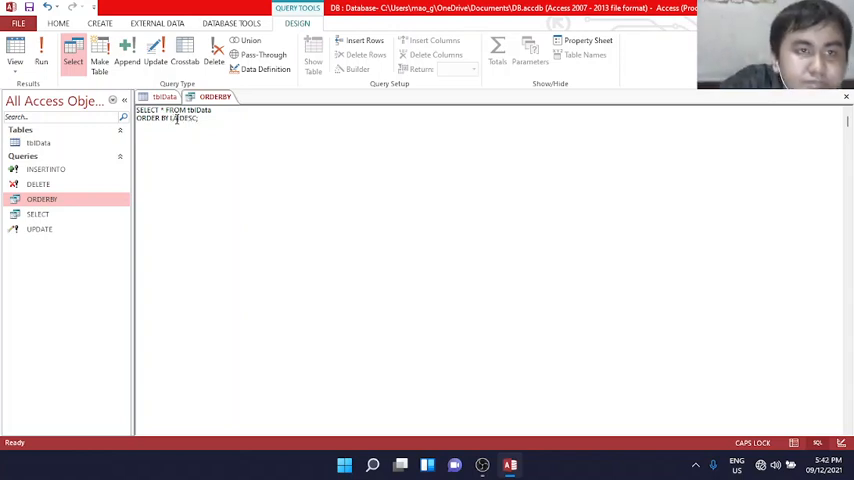
text(NA)
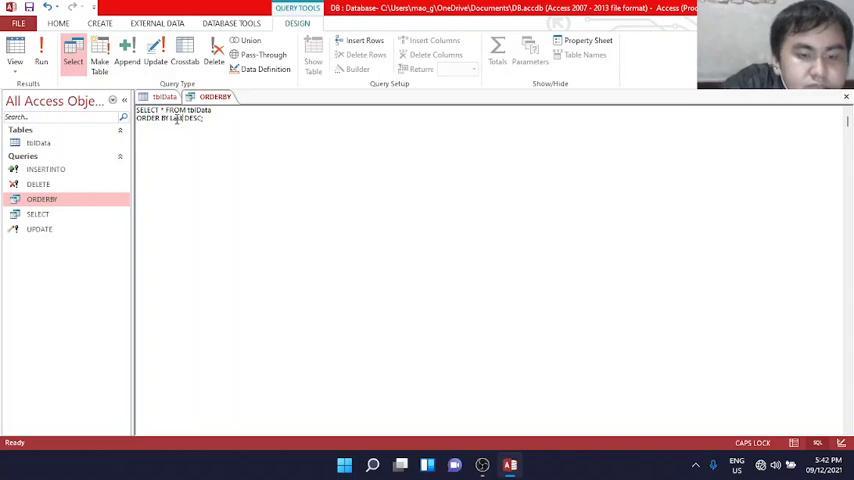
text(ME)
key(Caps_Lock)
text(astName)
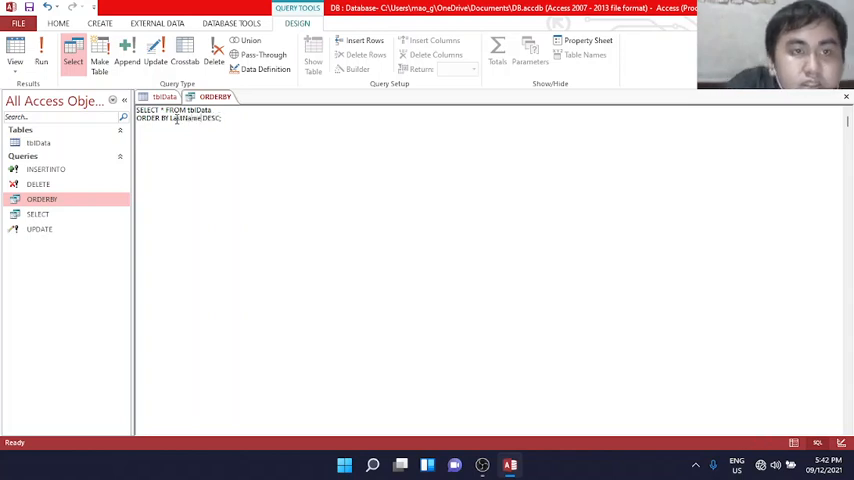
click(40, 61)
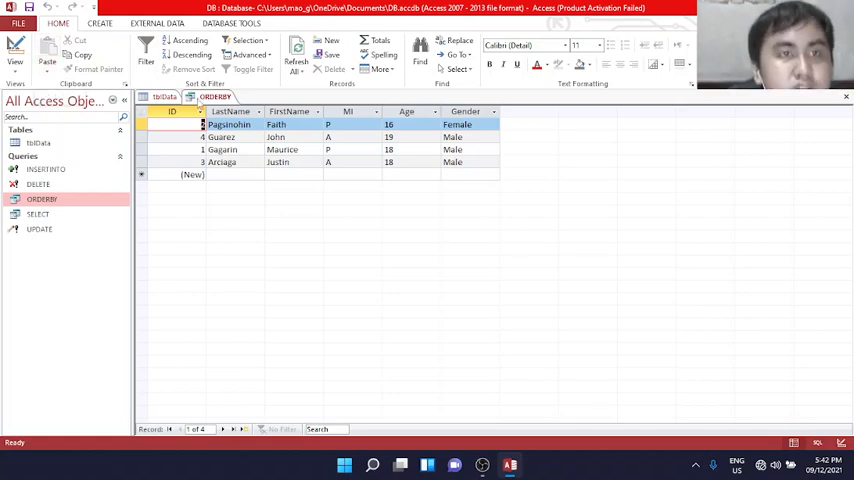
Return to SQL View and change the sort direction from DESC to ASC.
right_click(213, 96)
click(228, 169)
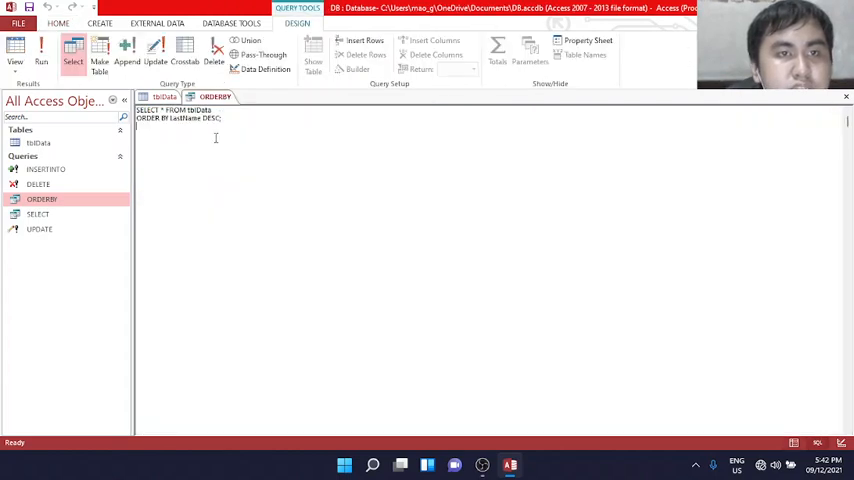
key(BackSpace)
key(BackSpace)
key(BackSpace)
key(BackSpace)
key(Caps_Lock)
text(C;)
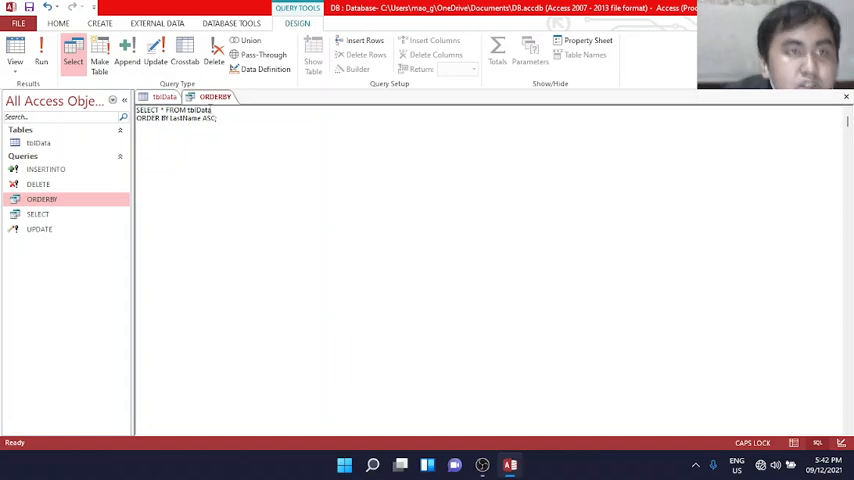
Run ORDER BY LastName ASC for alphabetical results, then collapse and re-expand the Queries group.
click(41, 55)
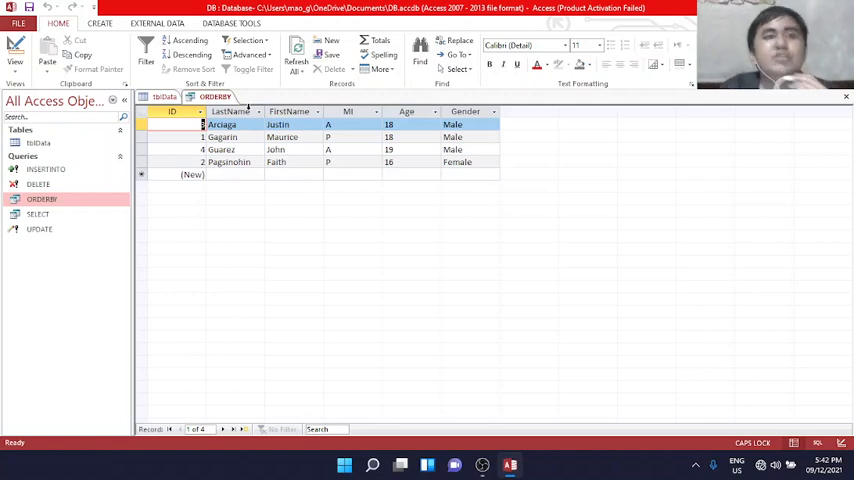
click(88, 157)
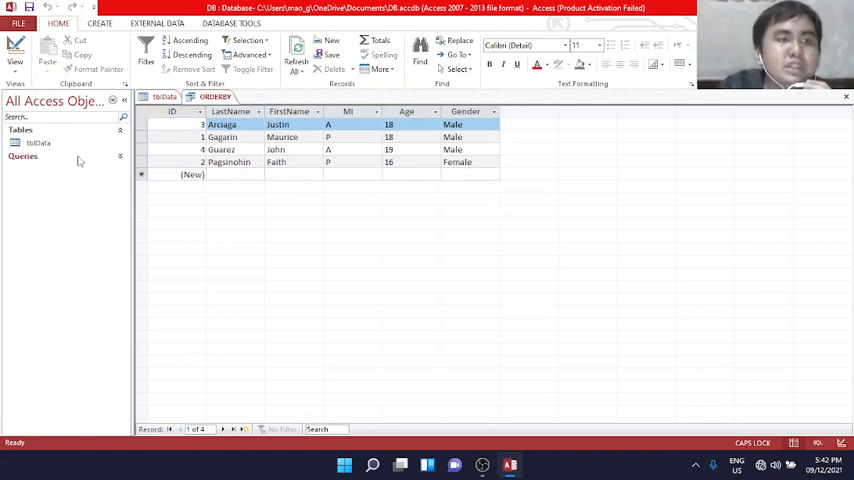
click(104, 157)
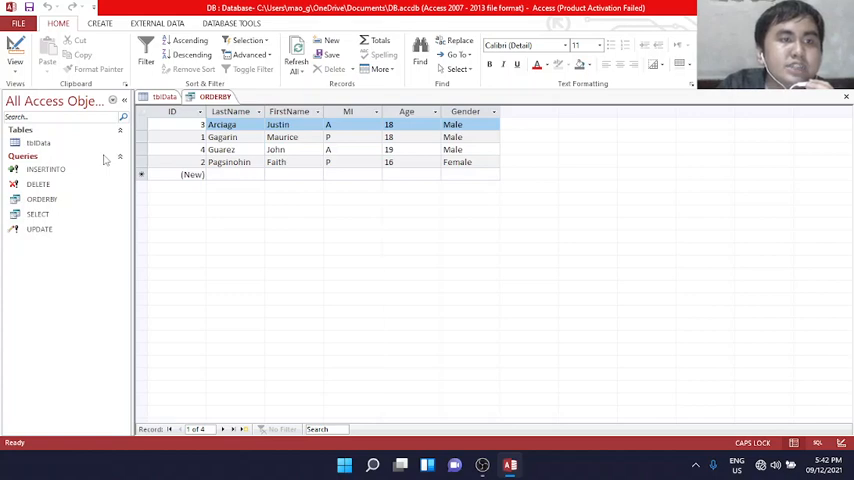